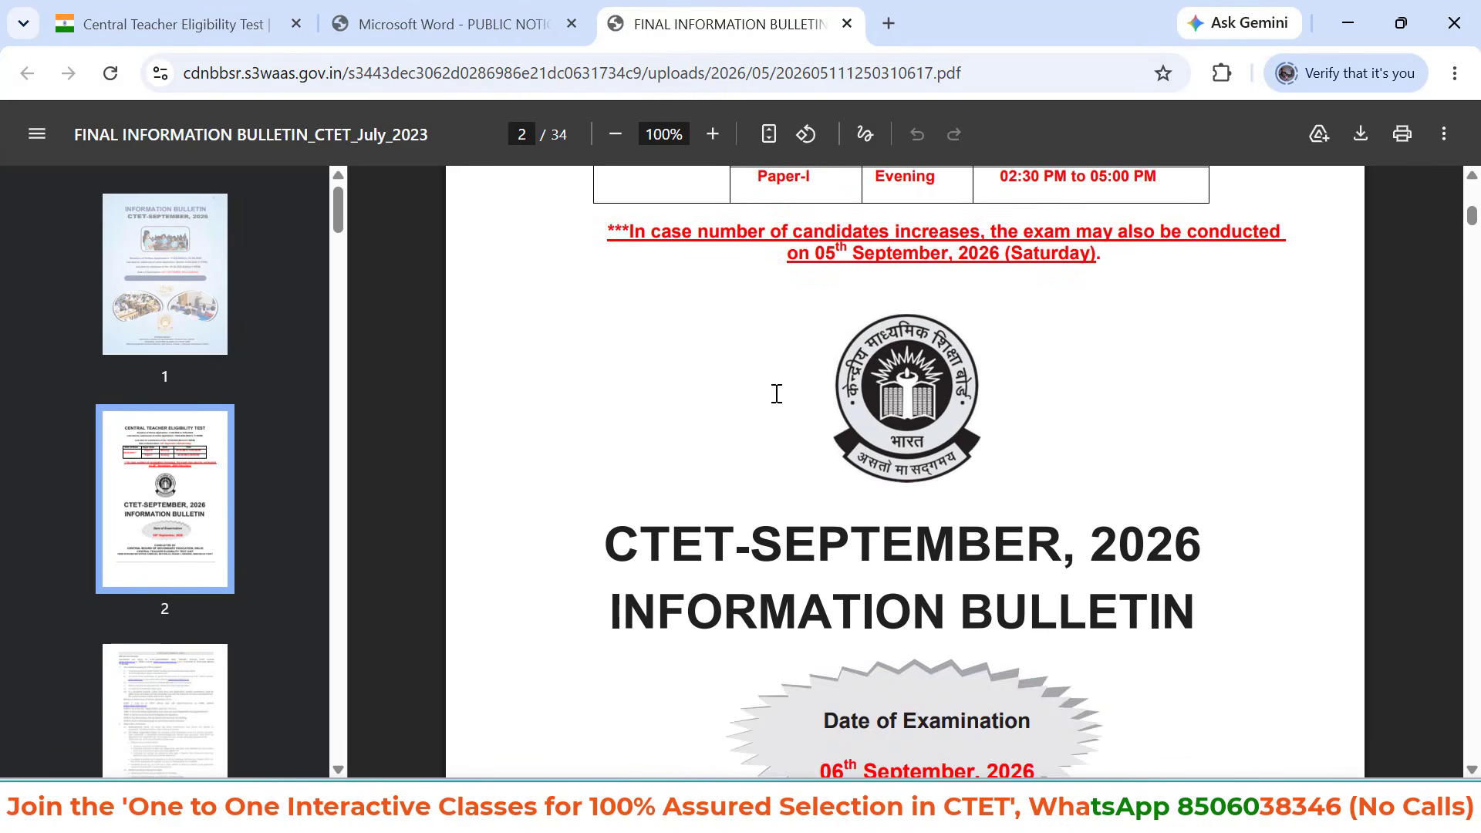
# - Switch from the information bulletin to the 'Microsoft Word - PUBLIC NOTICE' PDF and its important-dates table
pyautogui.scroll(3, 777, 393)
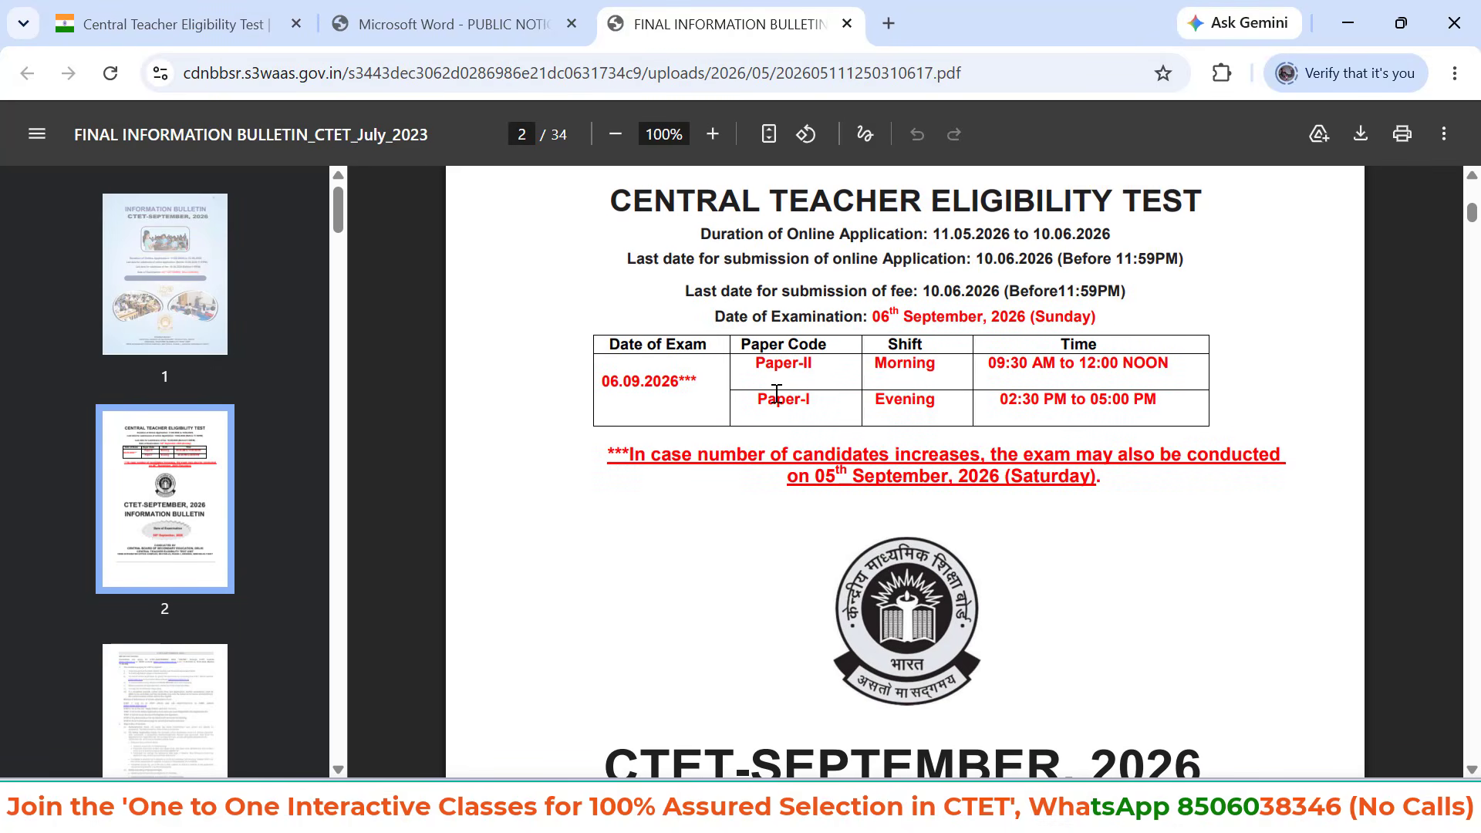
pyautogui.click(549, 11)
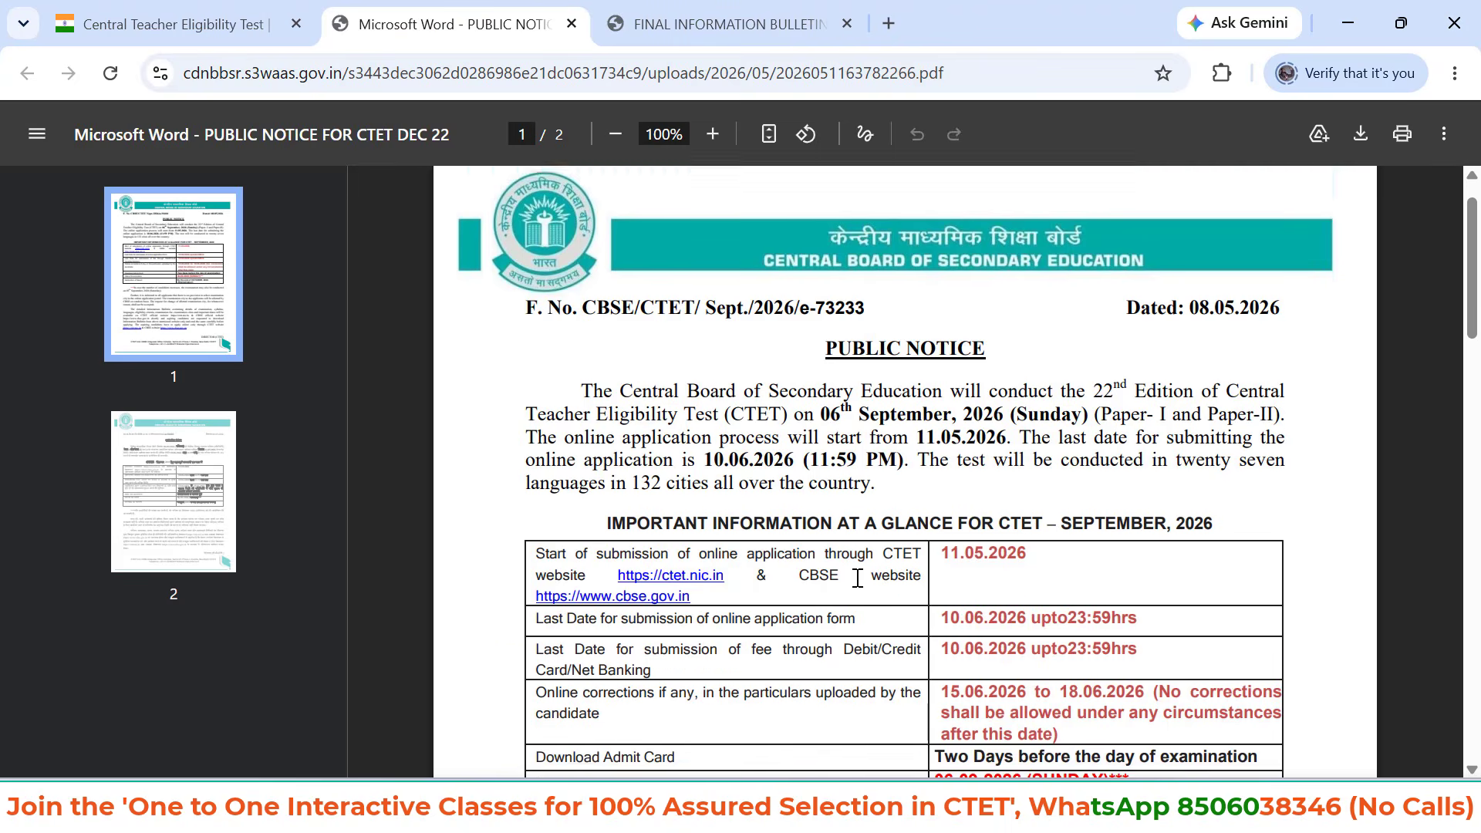
# - Read the public notice down to its Hindi page, highlighting the 05th September alternate date, then return to ctet.nic.in
pyautogui.scroll(-1, 857, 577)
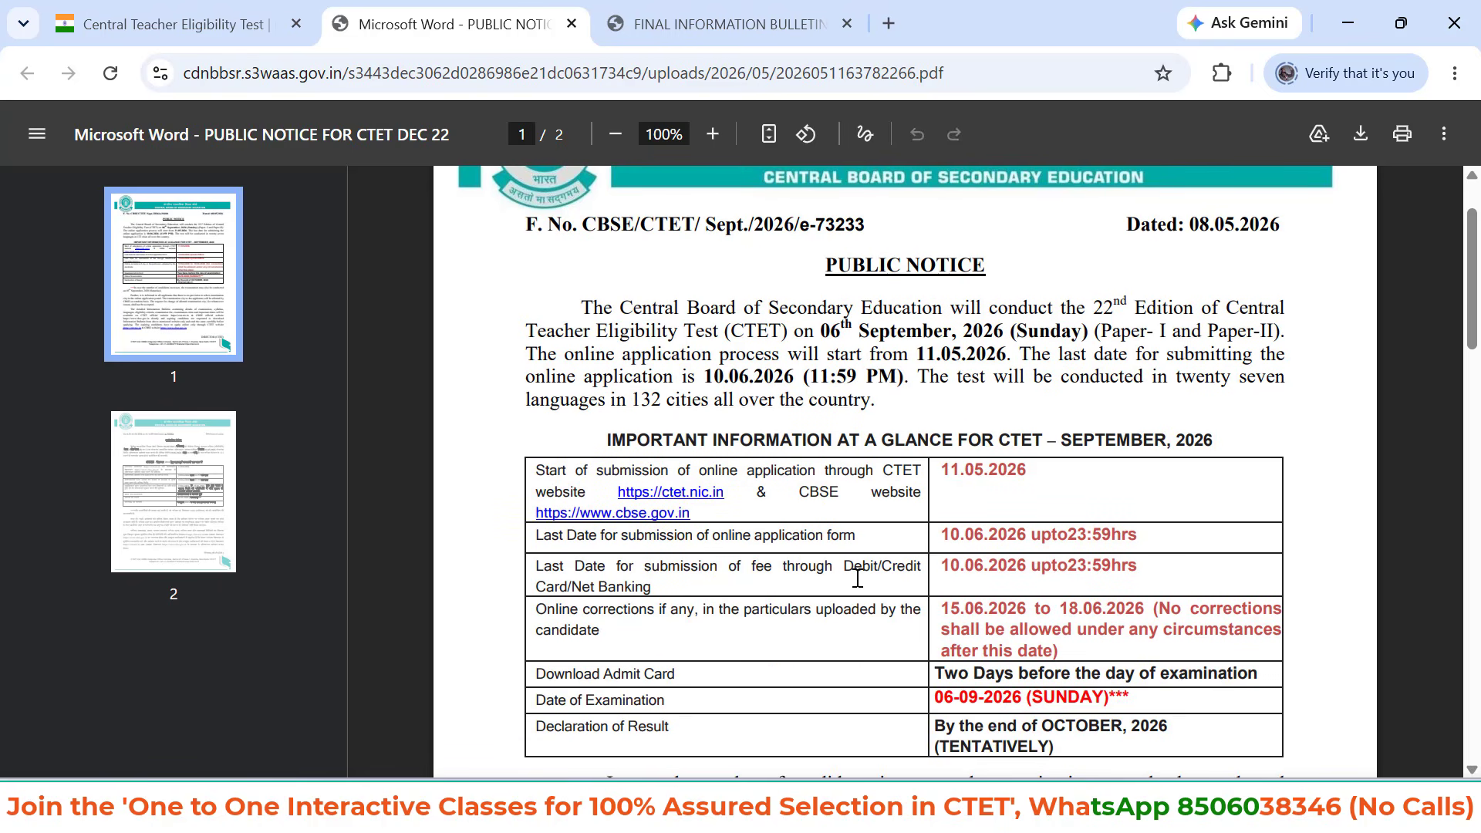
pyautogui.scroll(-1, 857, 578)
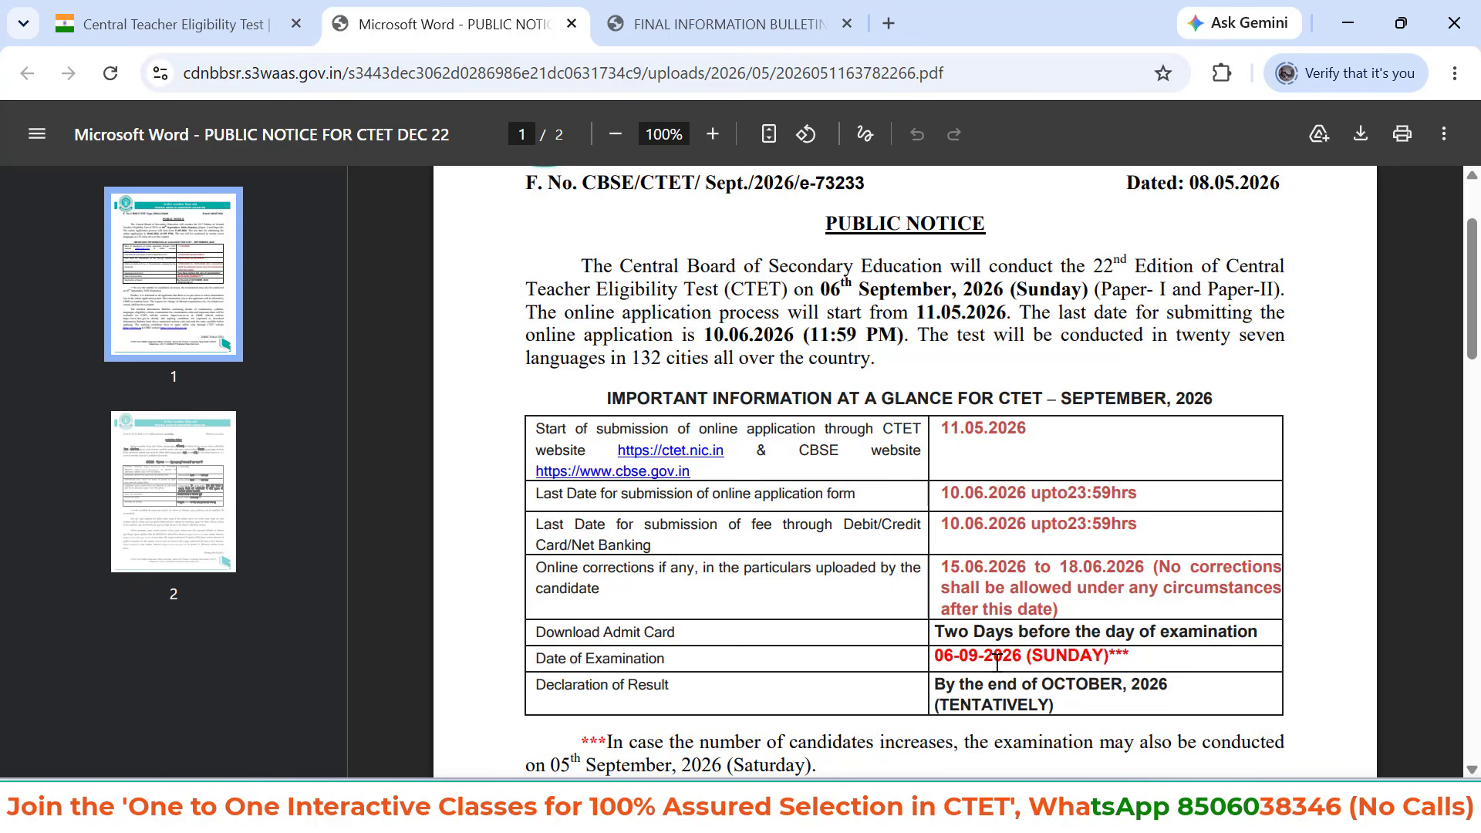
pyautogui.scroll(-1, 997, 662)
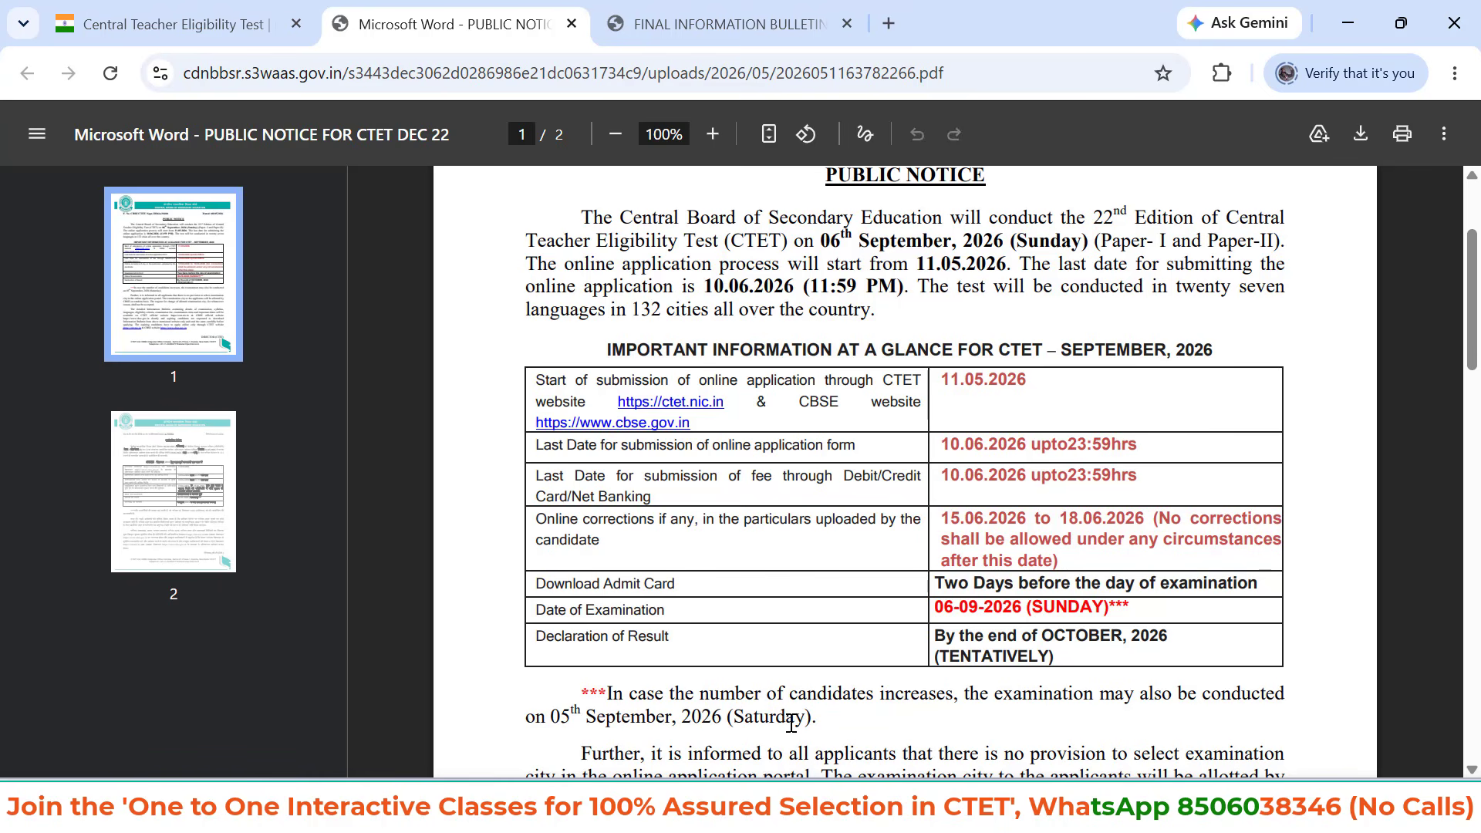
pyautogui.moveTo(792, 723); pyautogui.dragTo(571, 710)
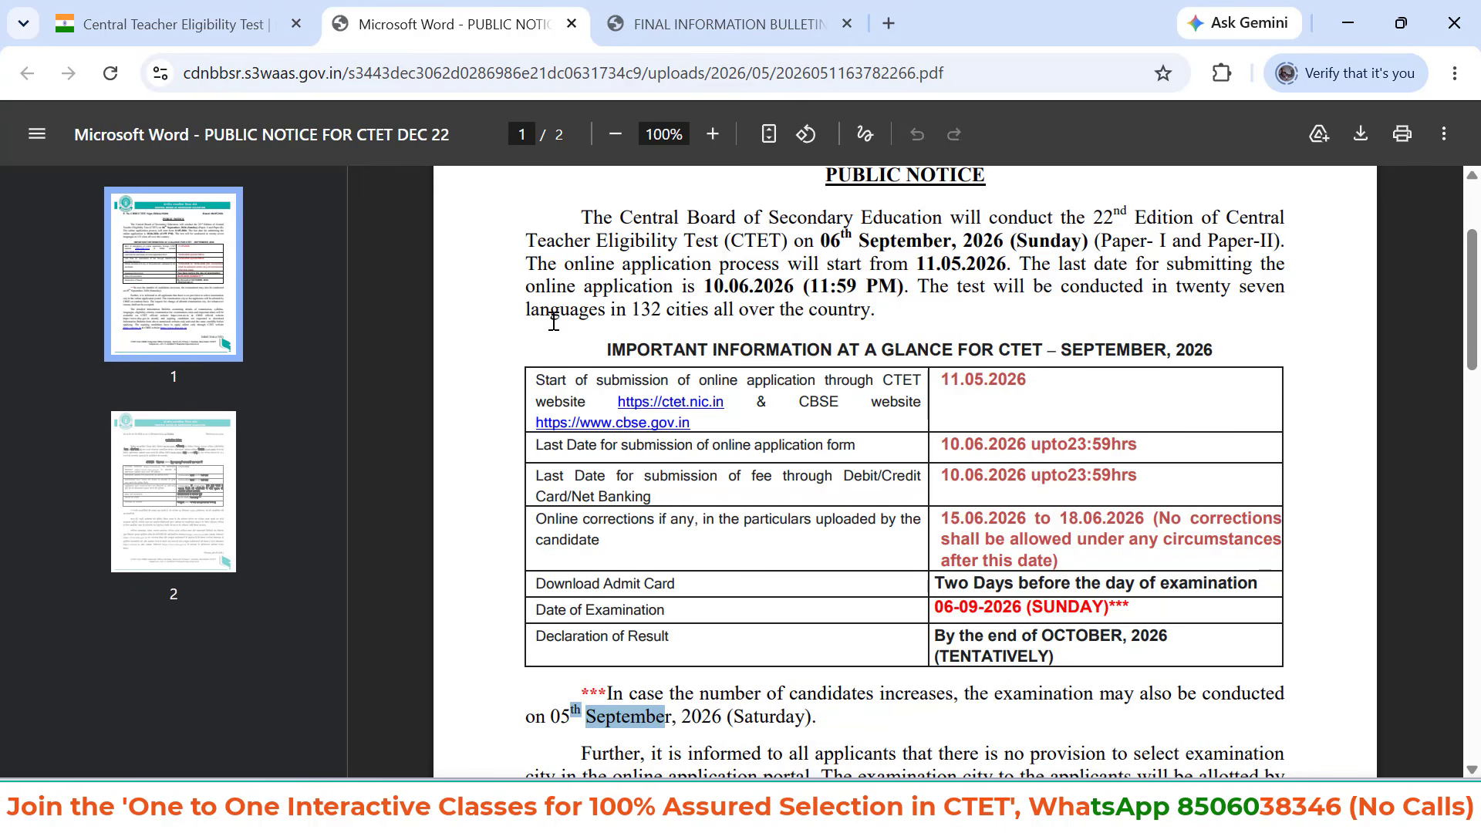
pyautogui.scroll(-15, 612, 563)
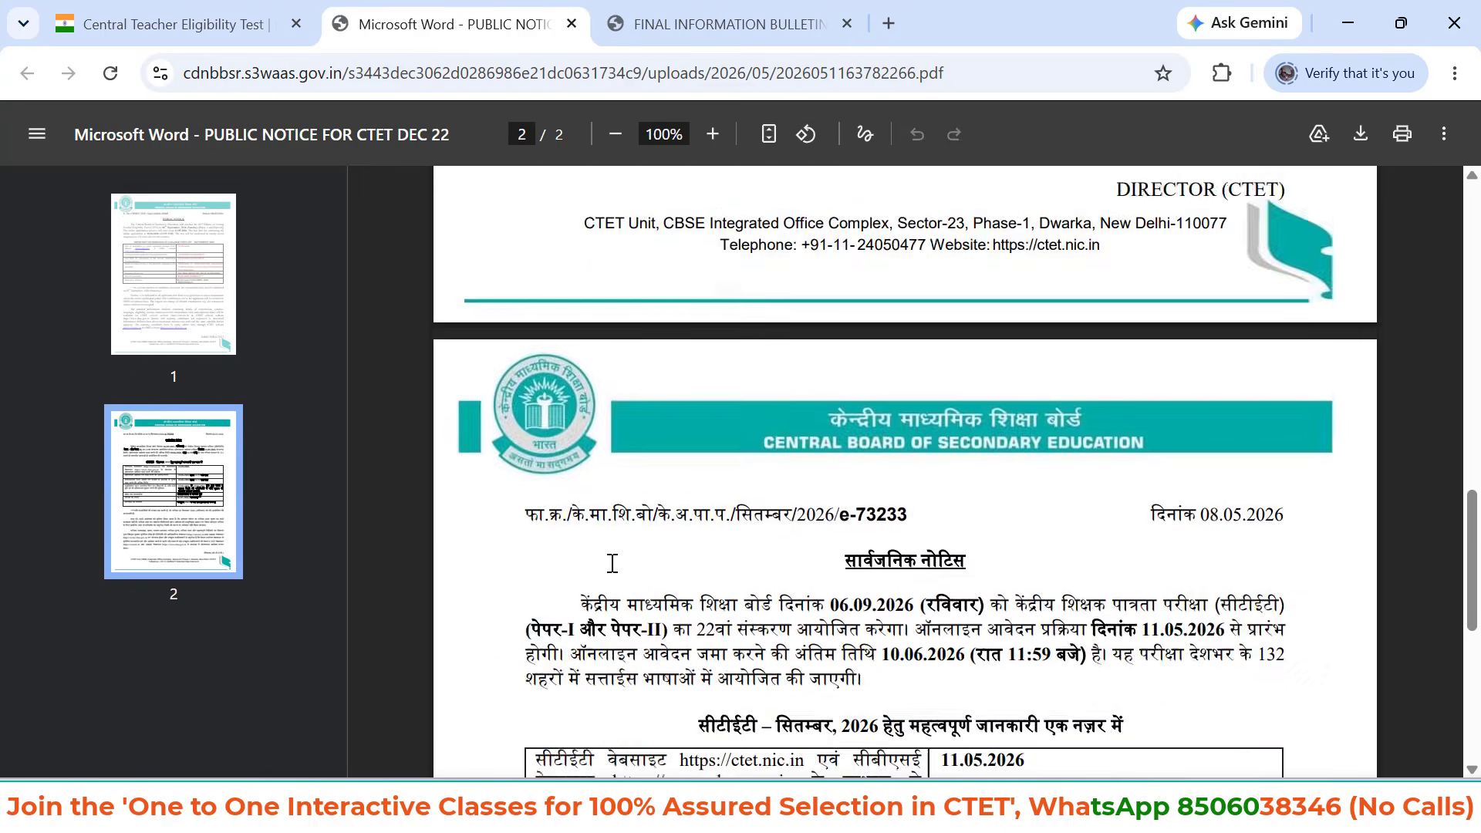
pyautogui.scroll(1, 612, 565)
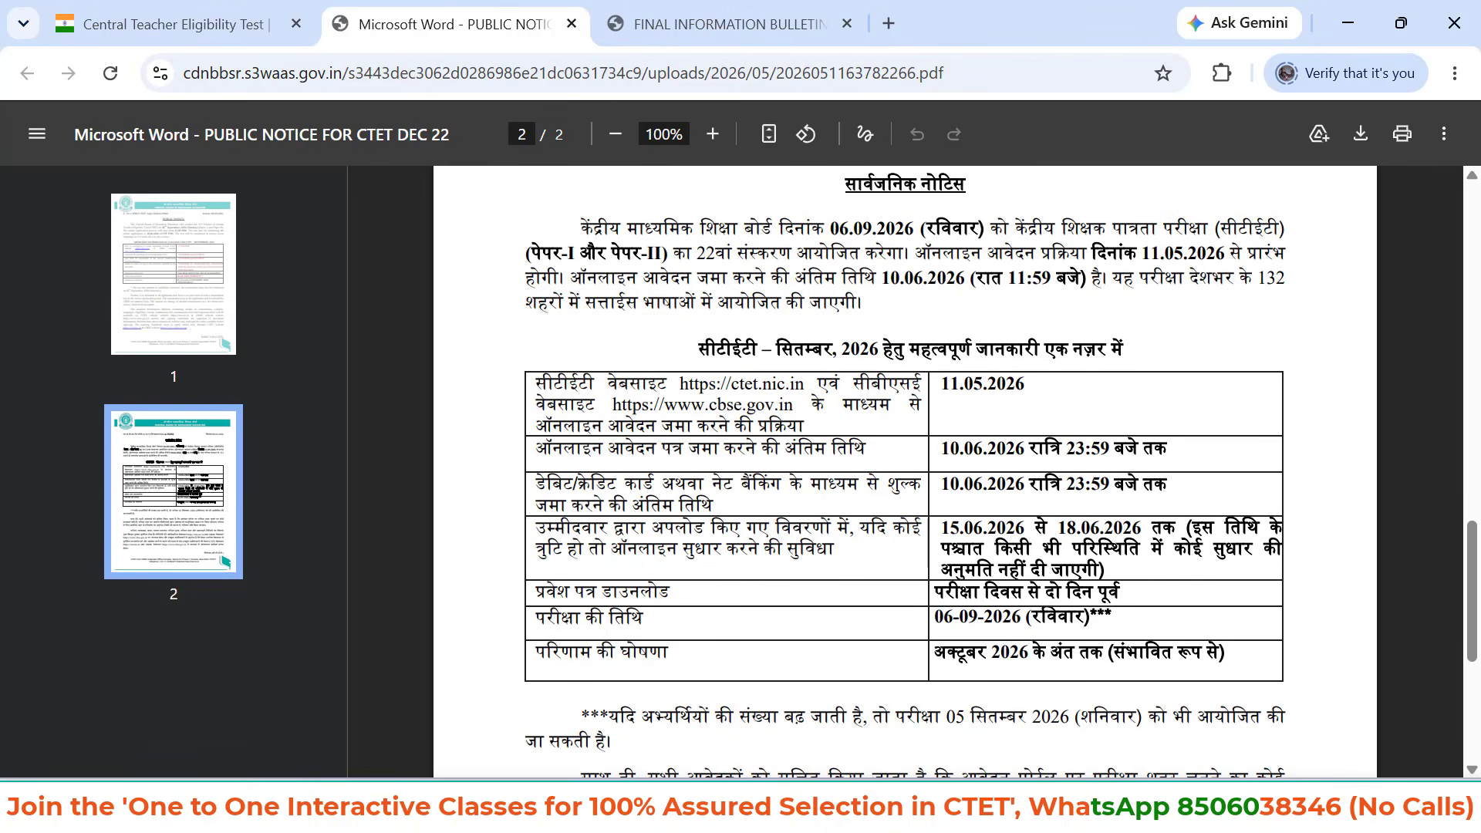
pyautogui.click(166, 10)
# - Open the CTET SEPT 2026 bulletin in a new tab, then launch Apply for CTET SEP 2026 and accept the redirect
pyautogui.scroll(3, 533, 370)
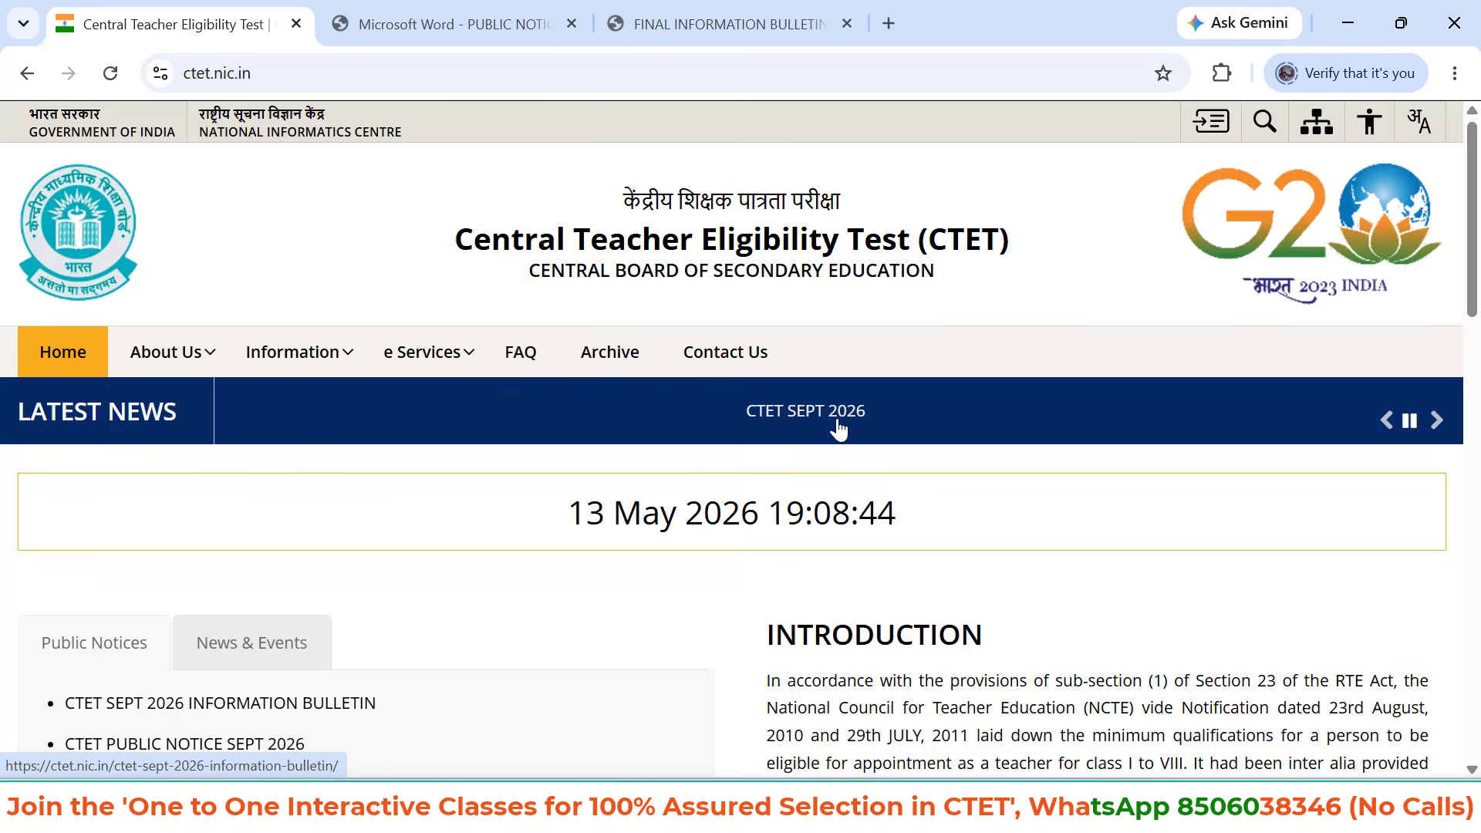
pyautogui.middleClick(805, 410)
pyautogui.scroll(-1, 1031, 330)
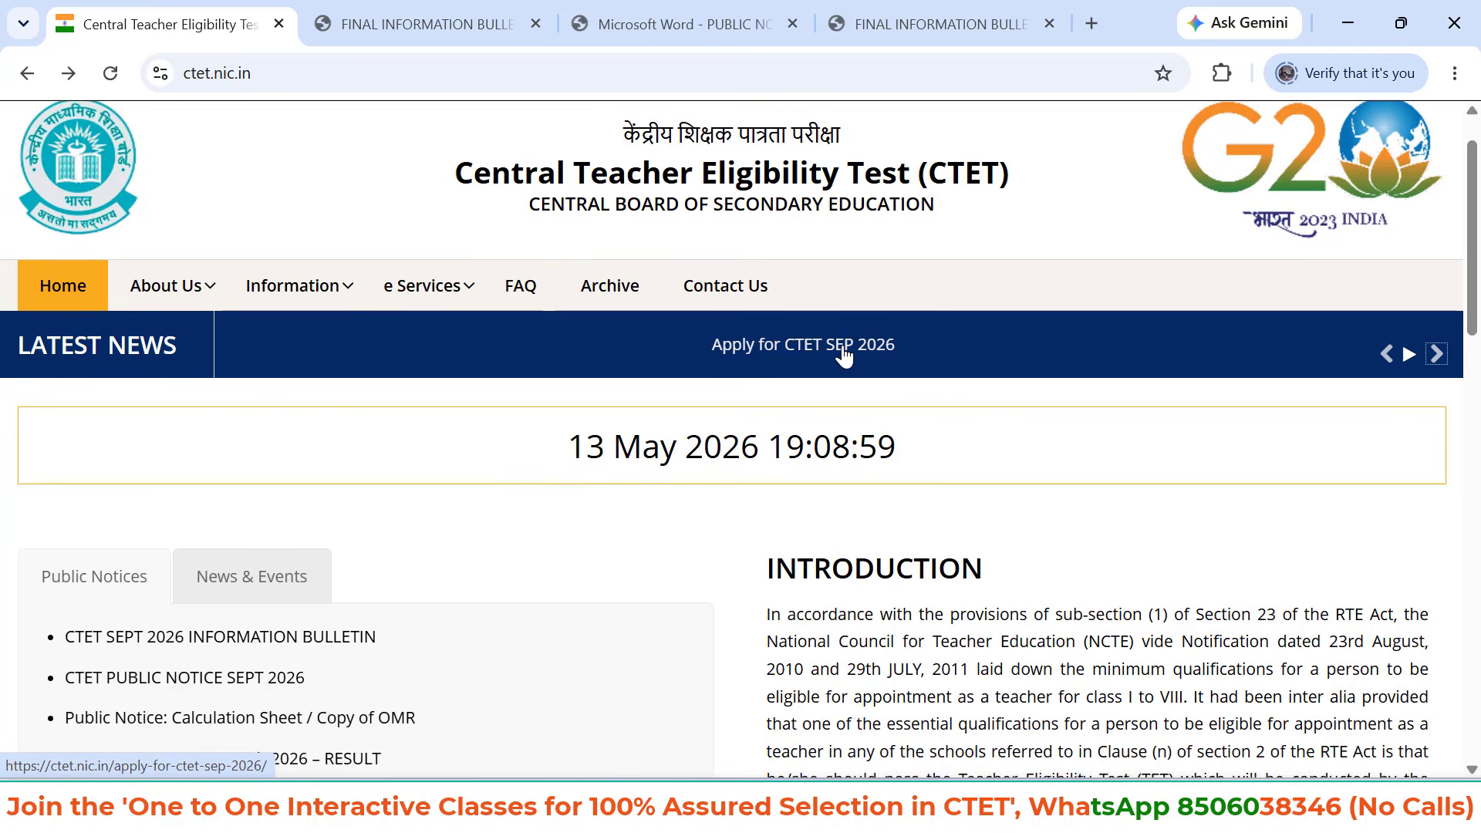
pyautogui.scroll(-7, 841, 354)
pyautogui.scroll(-2, 844, 355)
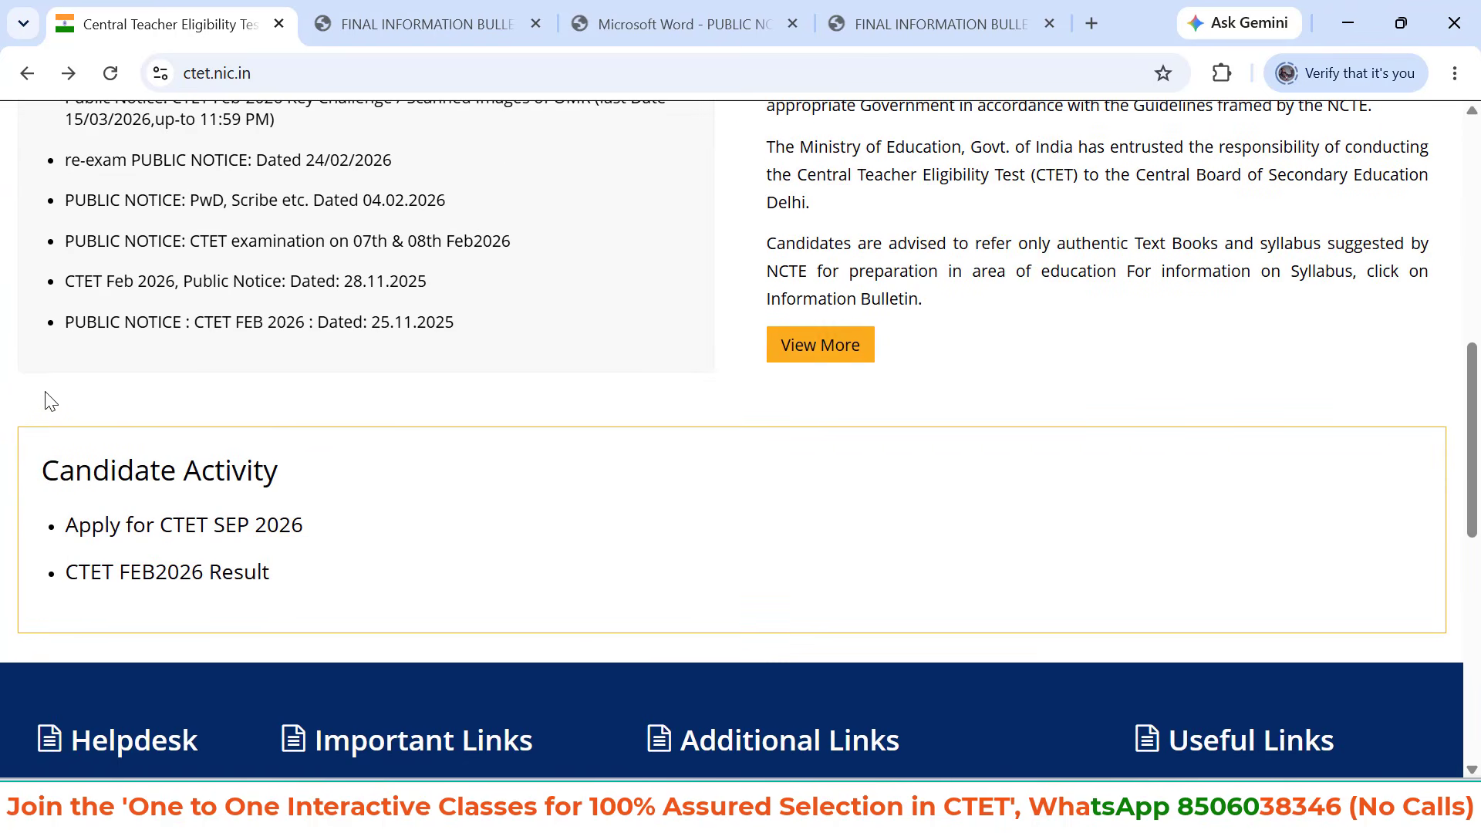
pyautogui.click(227, 530)
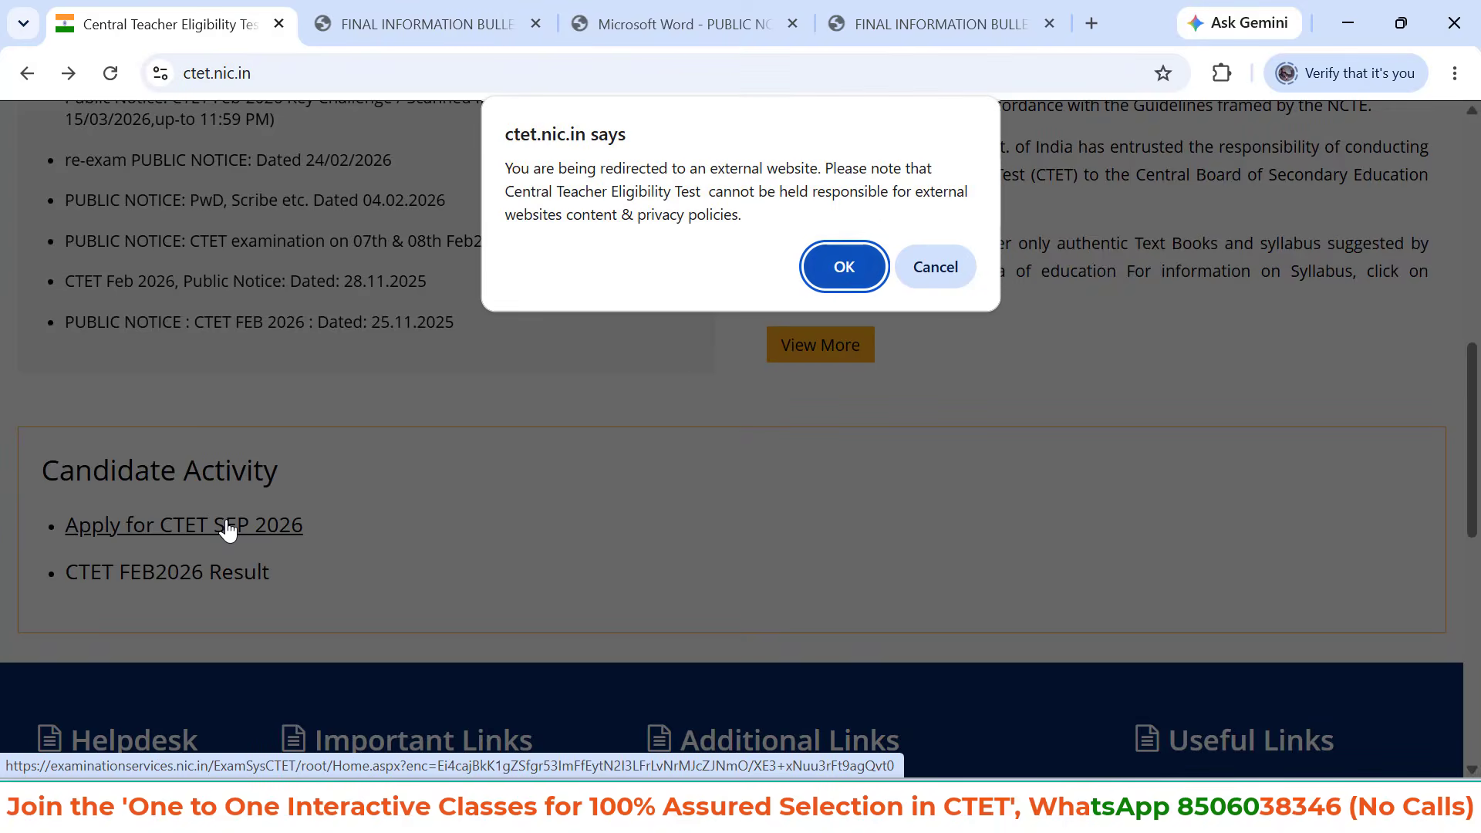
pyautogui.click(841, 266)
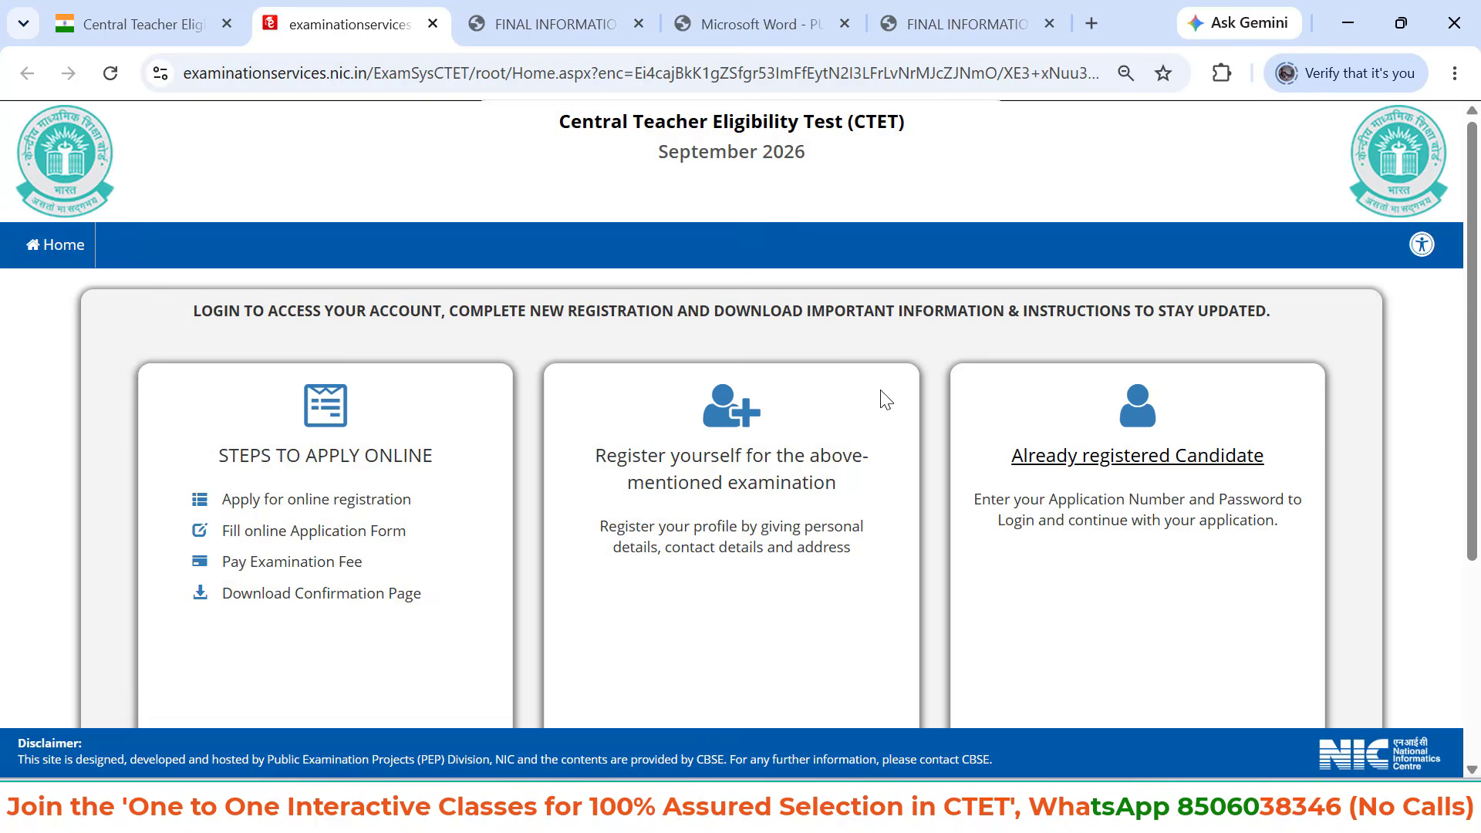
pyautogui.scroll(-4, 885, 399)
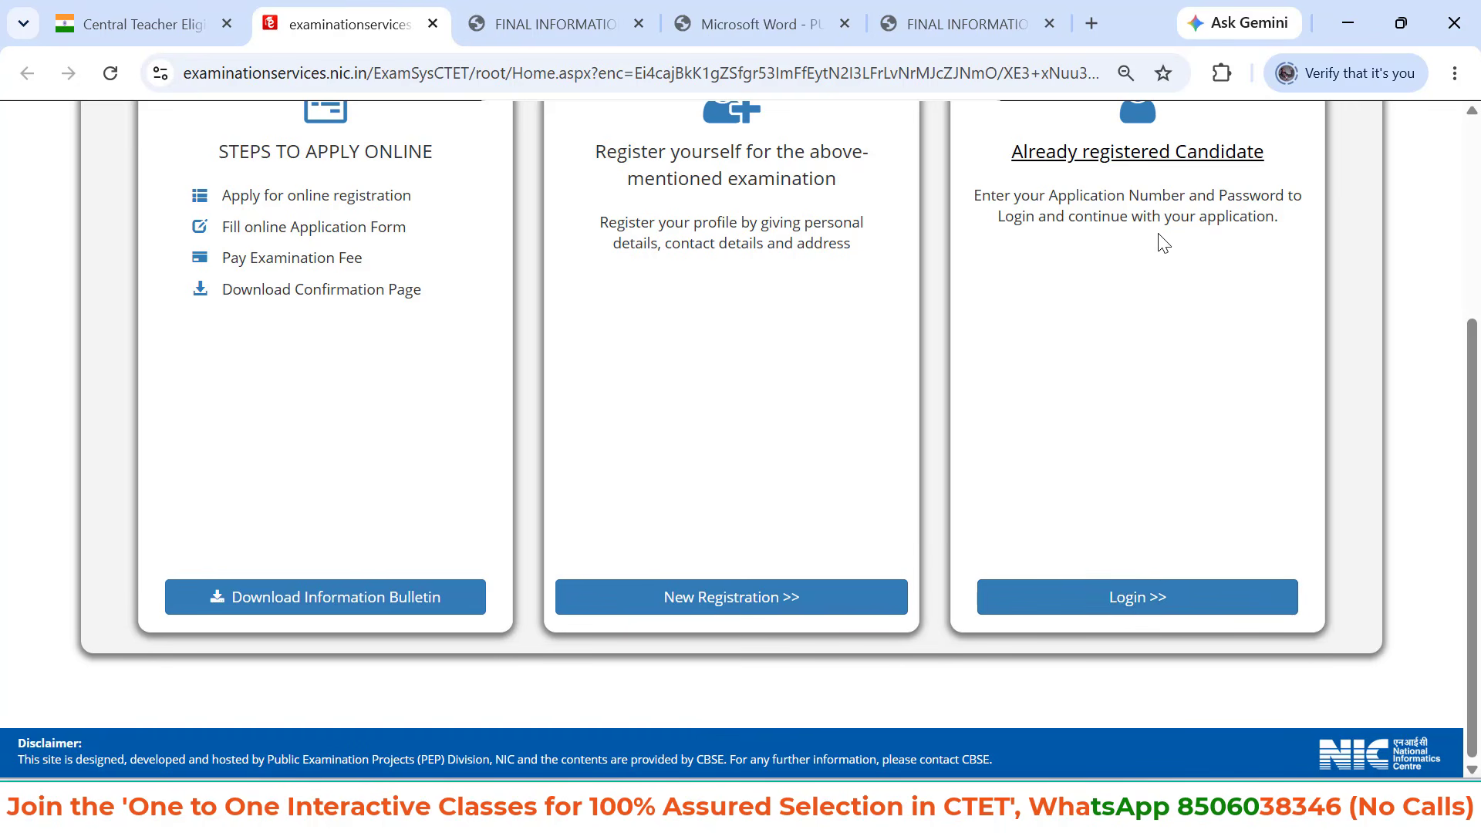
# - Begin a New Registration and tick the consent declaration about the information bulletin
pyautogui.click(794, 593)
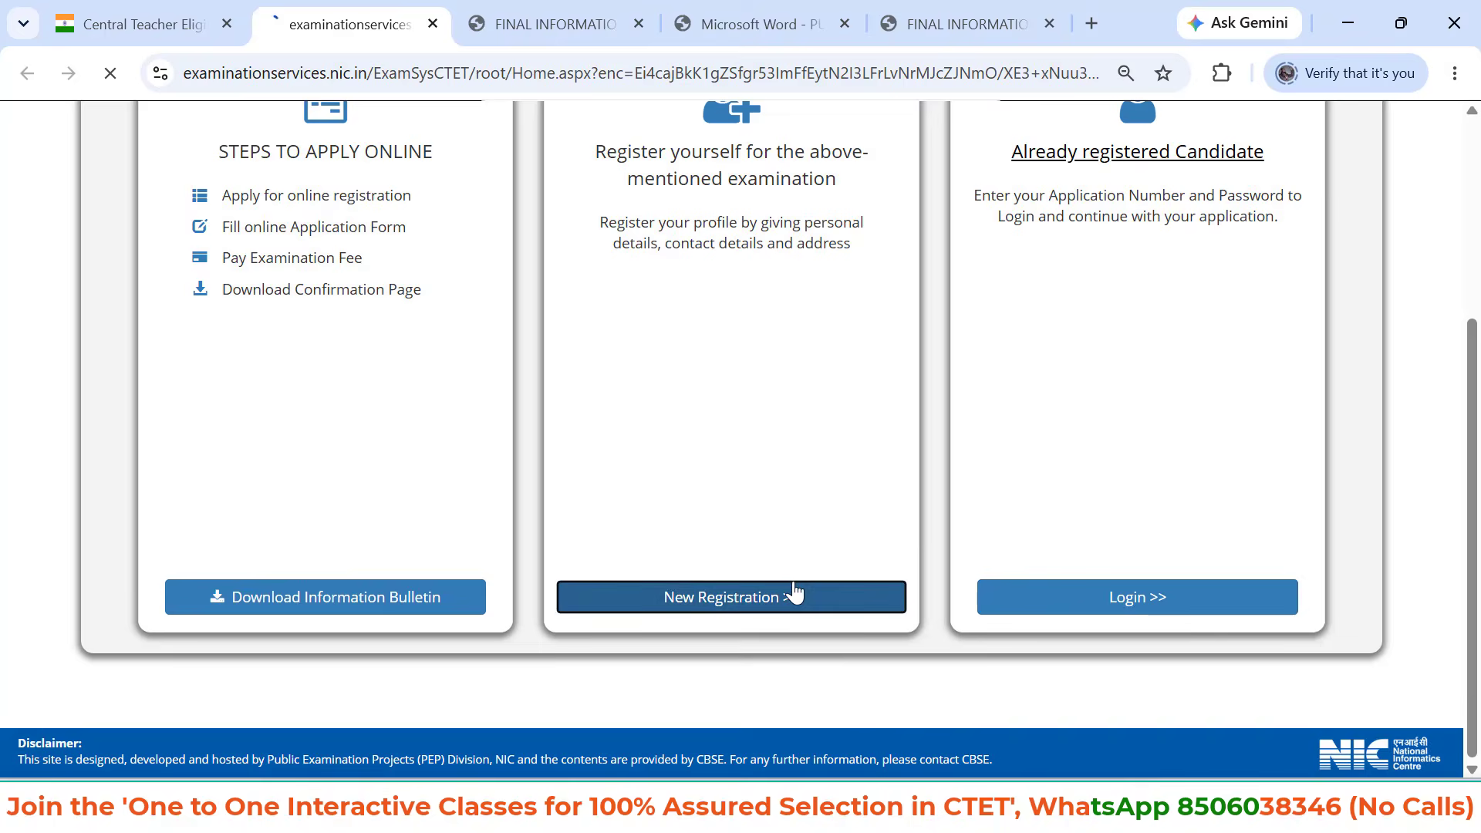
pyautogui.scroll(-2, 794, 592)
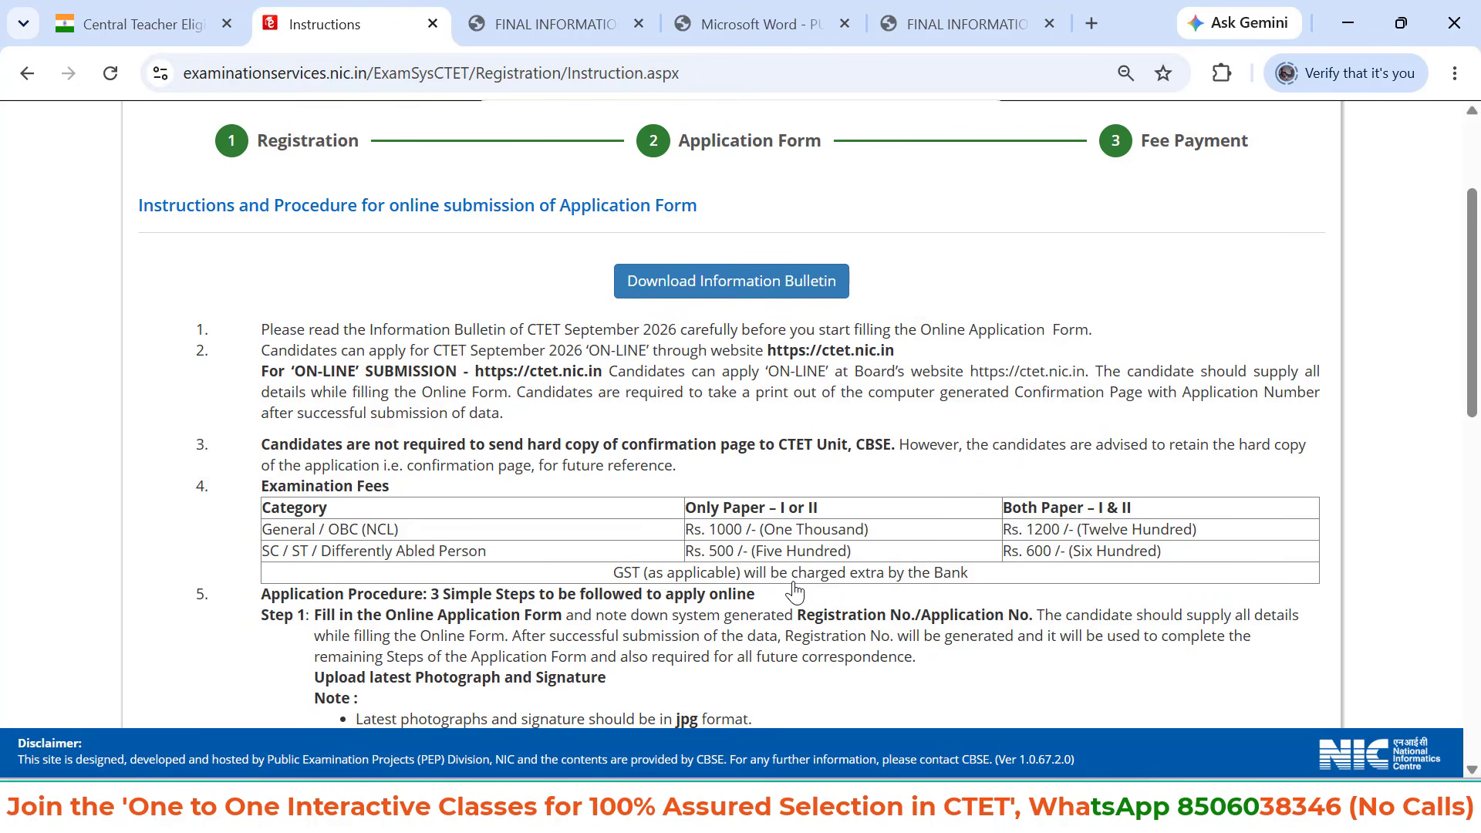
pyautogui.scroll(-14, 795, 592)
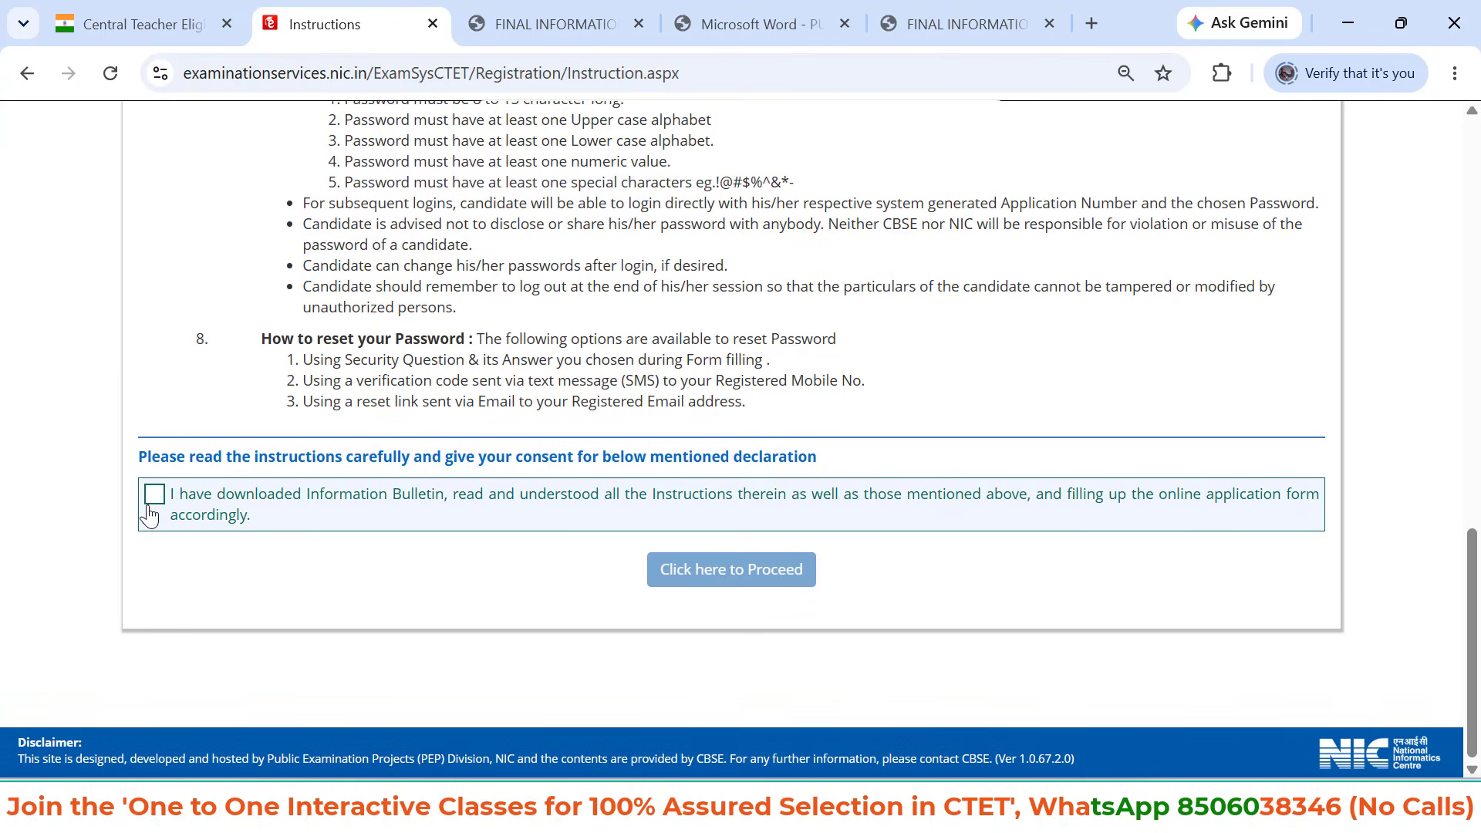
pyautogui.click(154, 495)
# - Check the bulletin tab, then return to the Instructions and proceed to the Personal Details form
pyautogui.scroll(3, 549, 357)
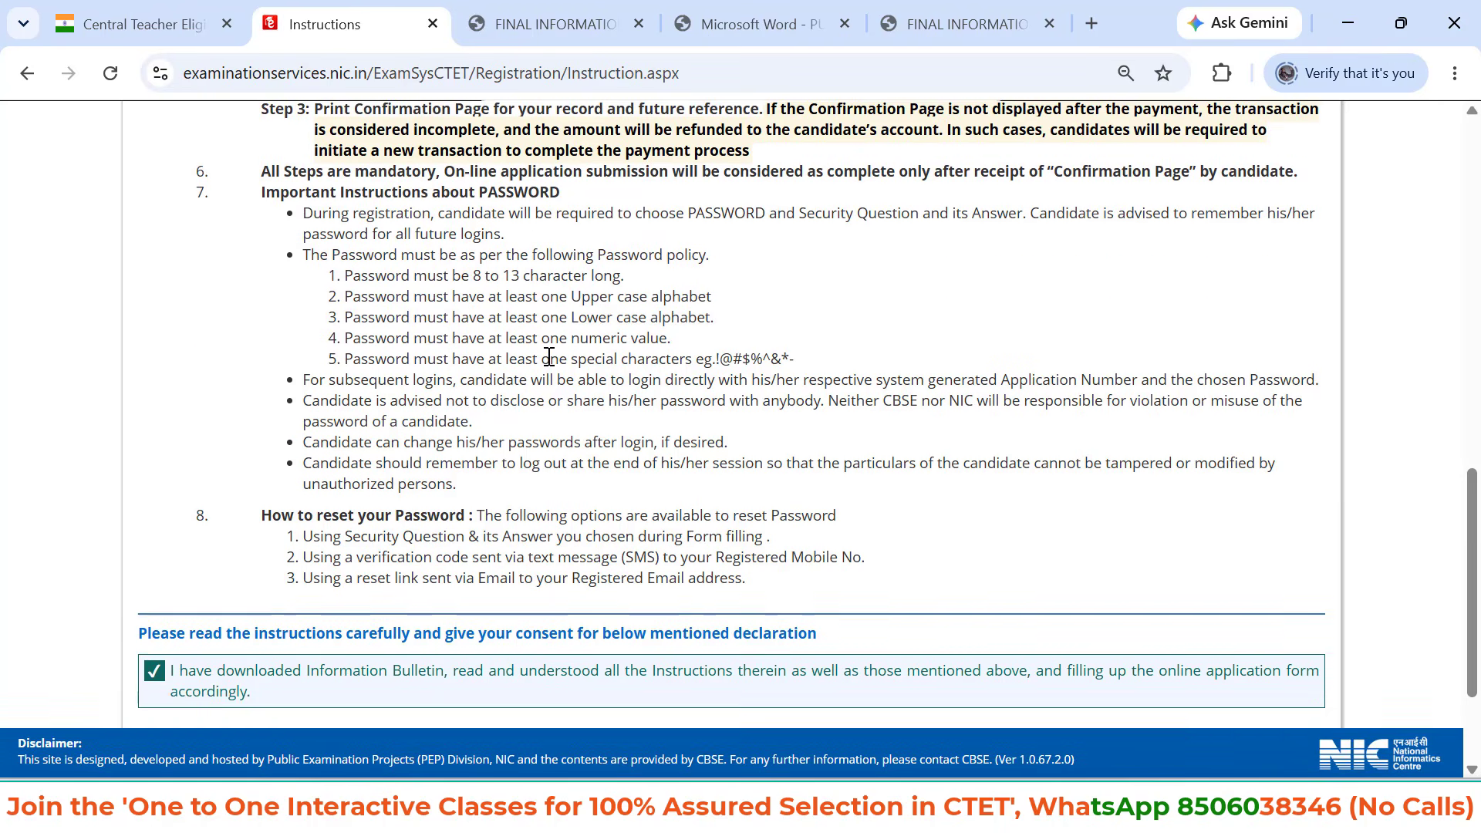
pyautogui.click(556, 24)
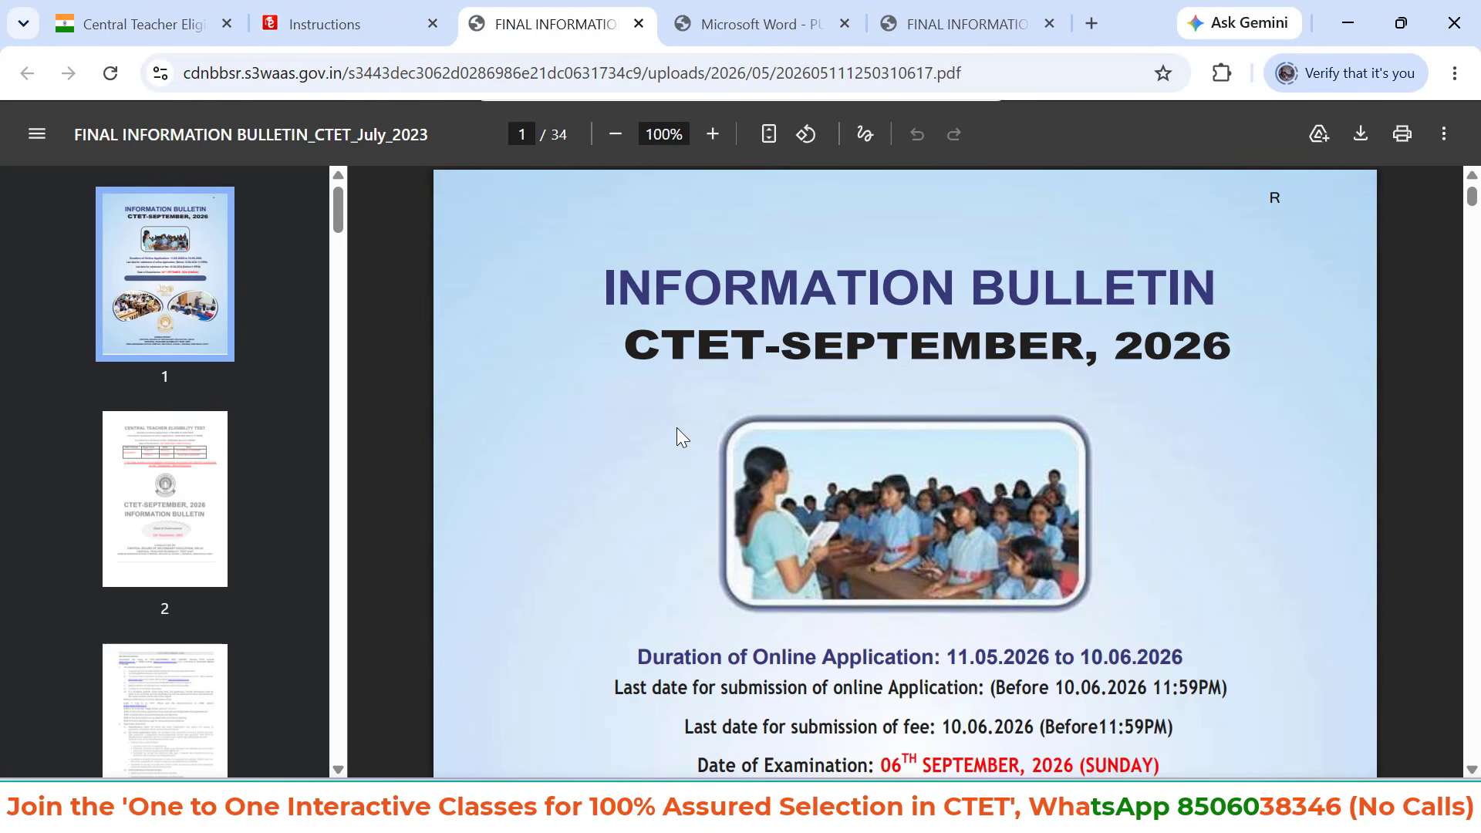
pyautogui.scroll(-1, 677, 427)
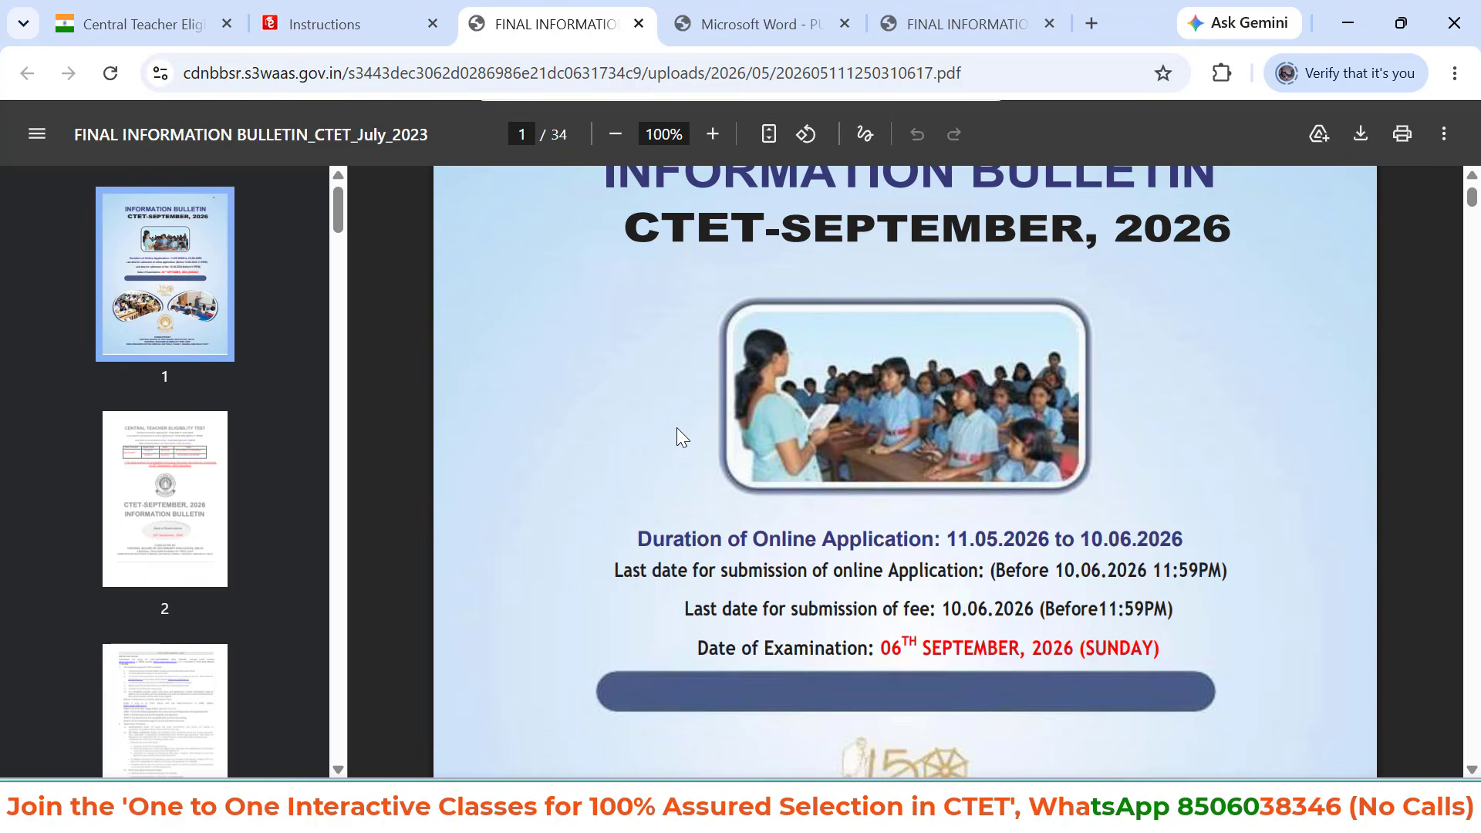
pyautogui.click(331, 24)
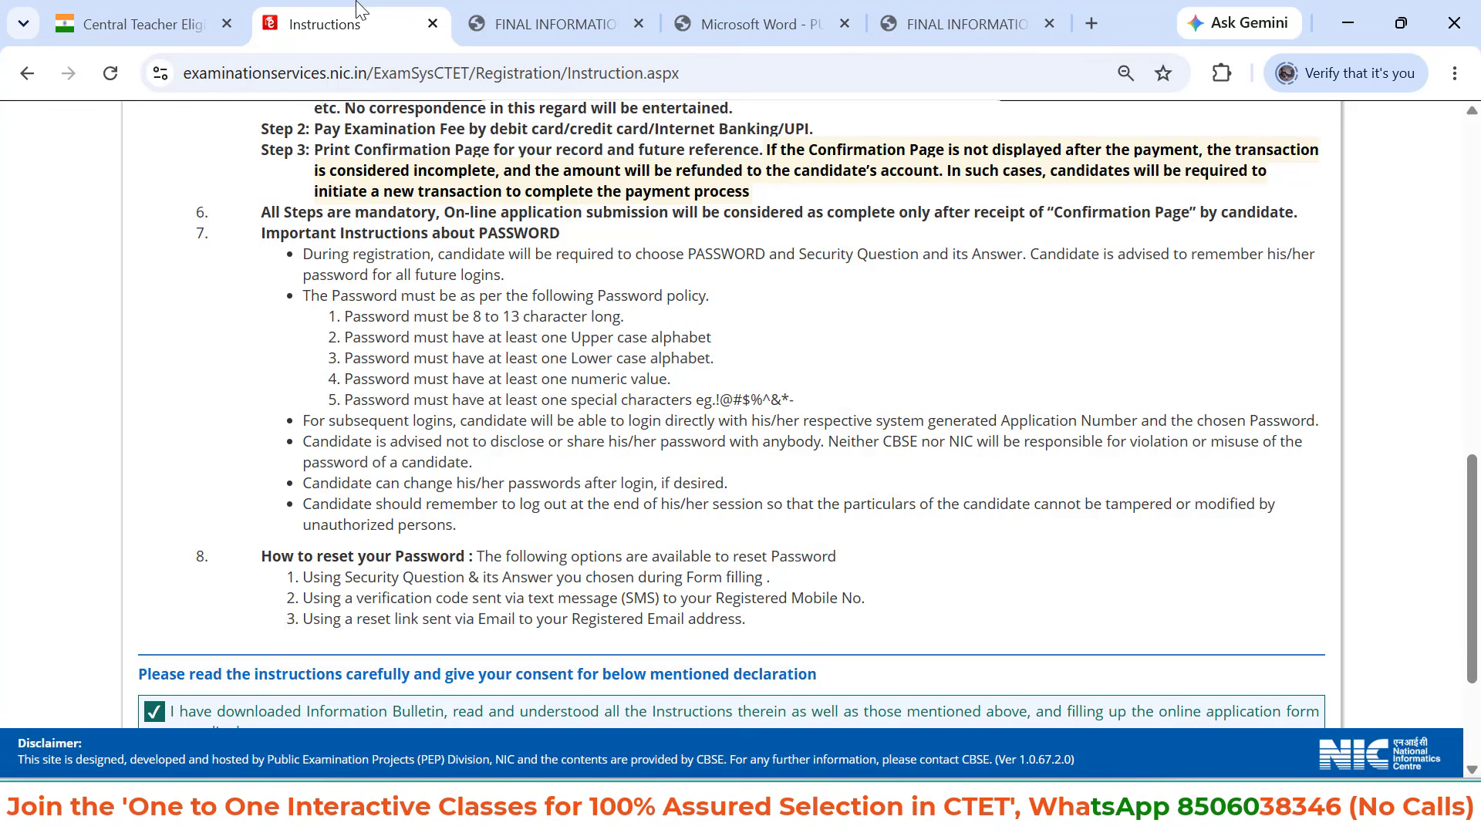
pyautogui.scroll(-3, 434, 592)
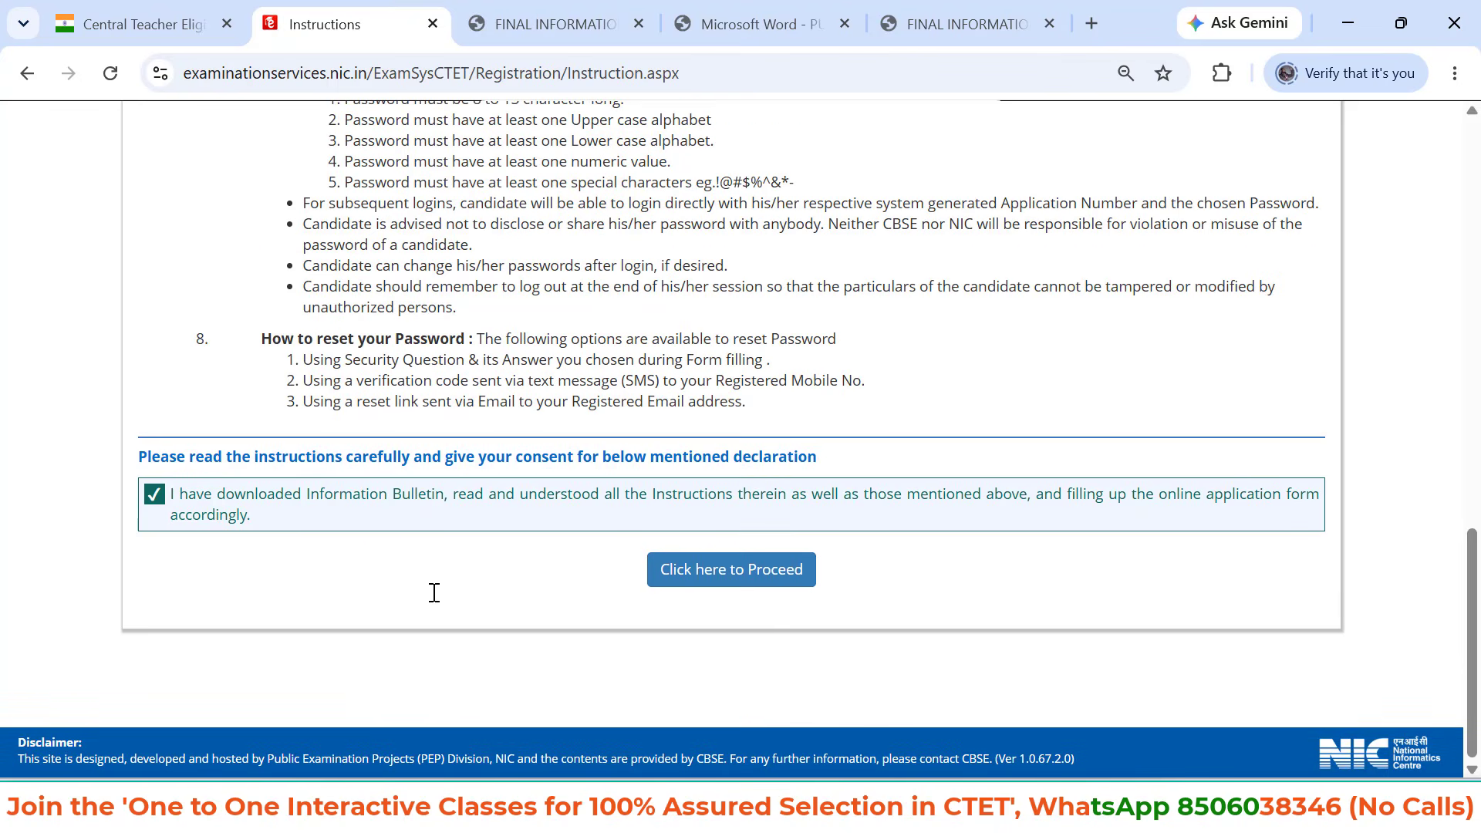
pyautogui.click(769, 569)
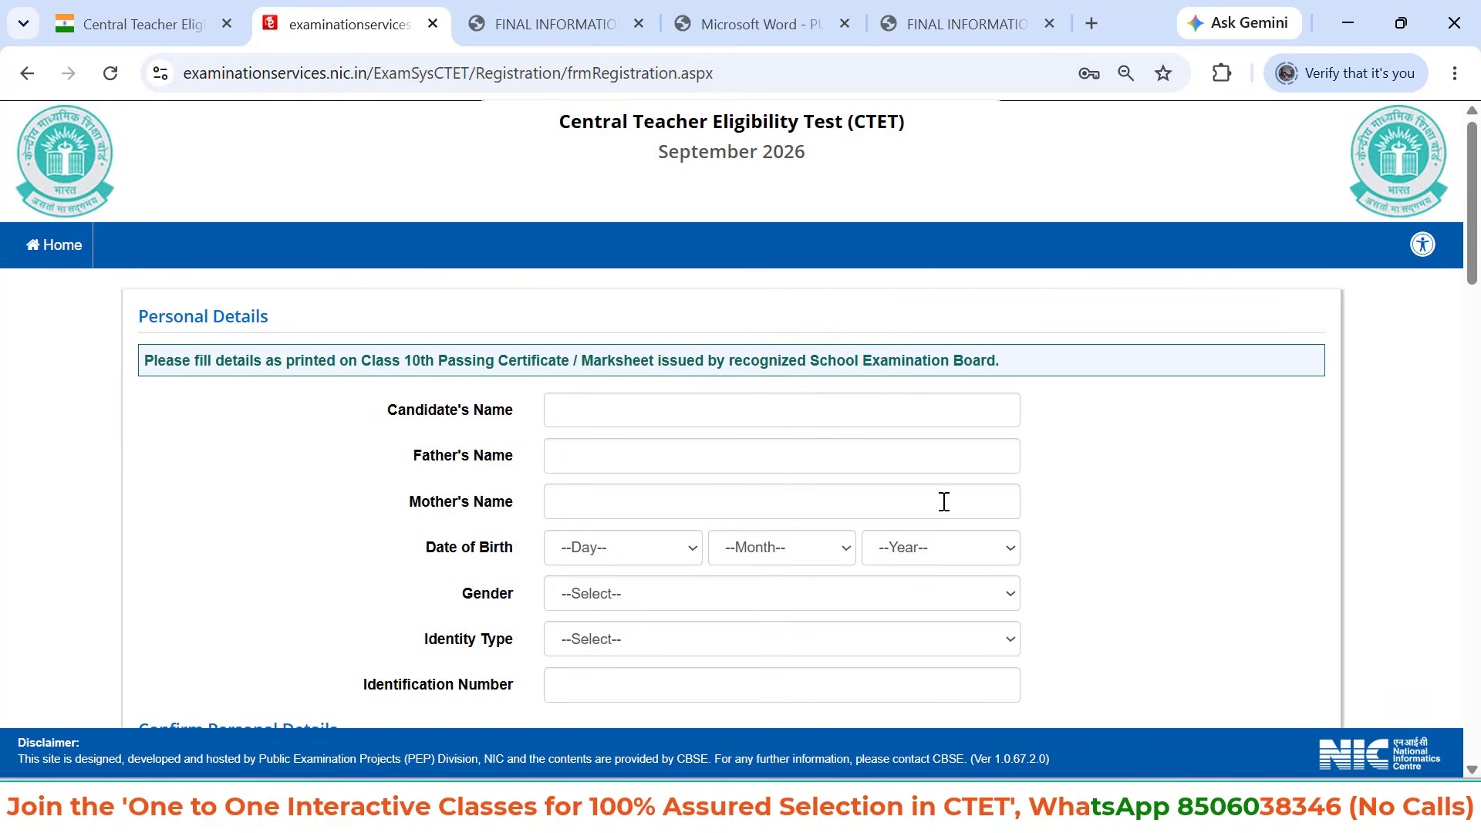
# - Look over the blank Personal Details form, then view bulletin page 2 with the 06.09.2026 Paper-I and Paper-II shifts
pyautogui.scroll(-2, 944, 502)
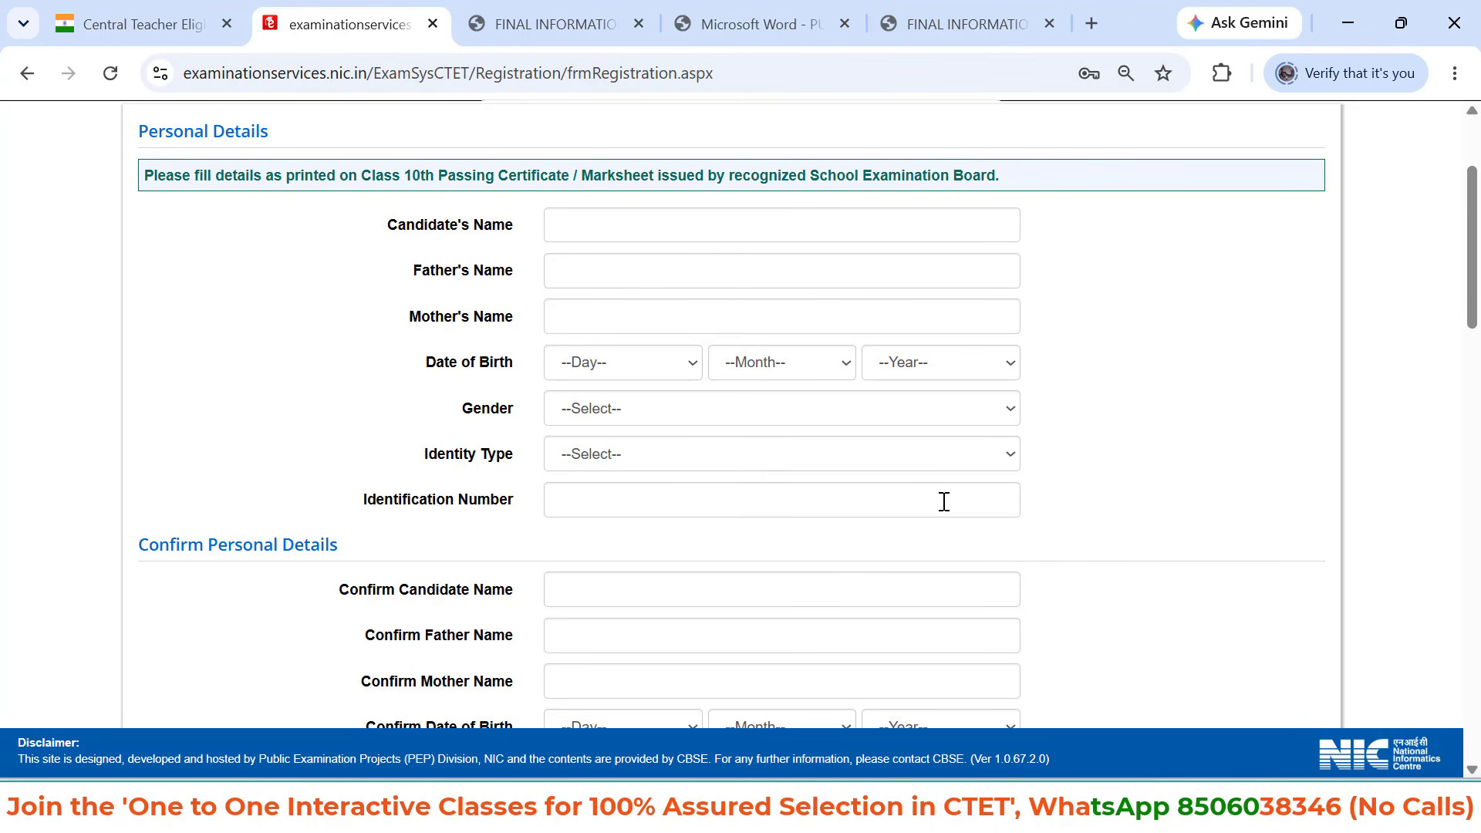
pyautogui.scroll(2, 944, 501)
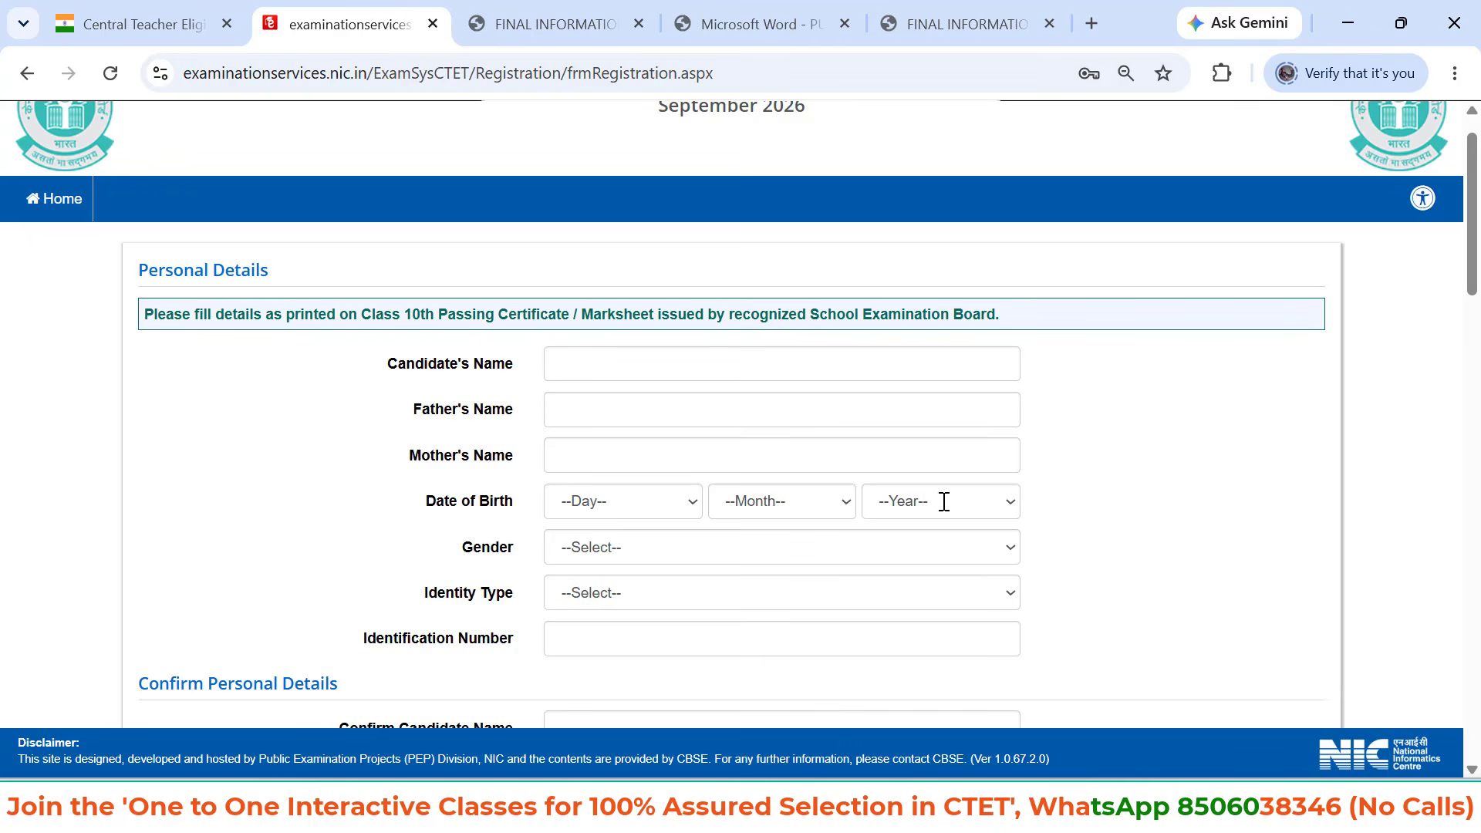
pyautogui.scroll(-1, 944, 502)
pyautogui.scroll(2, 944, 502)
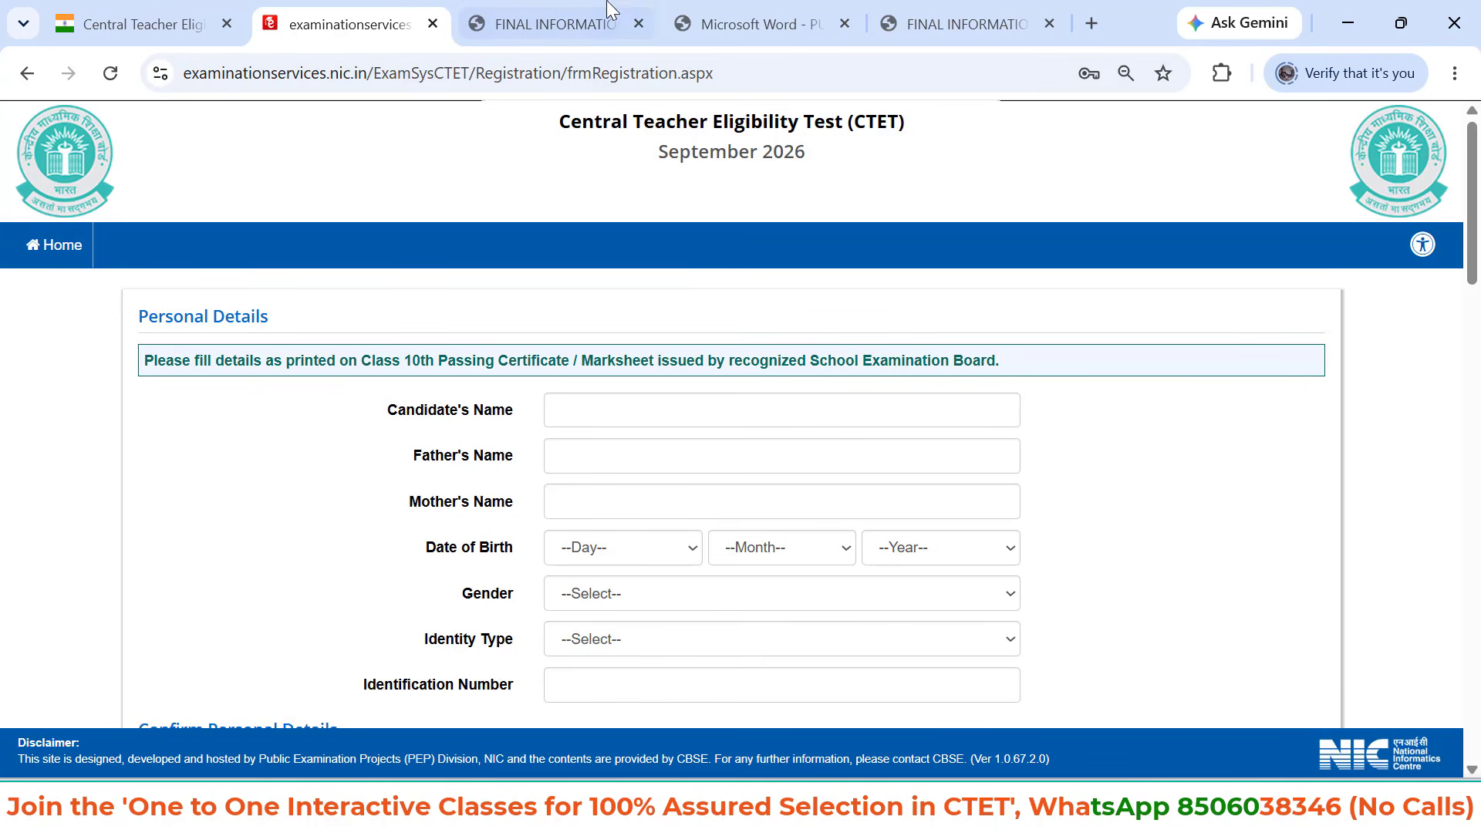
pyautogui.click(605, 23)
pyautogui.scroll(-3, 774, 423)
pyautogui.scroll(-10, 776, 432)
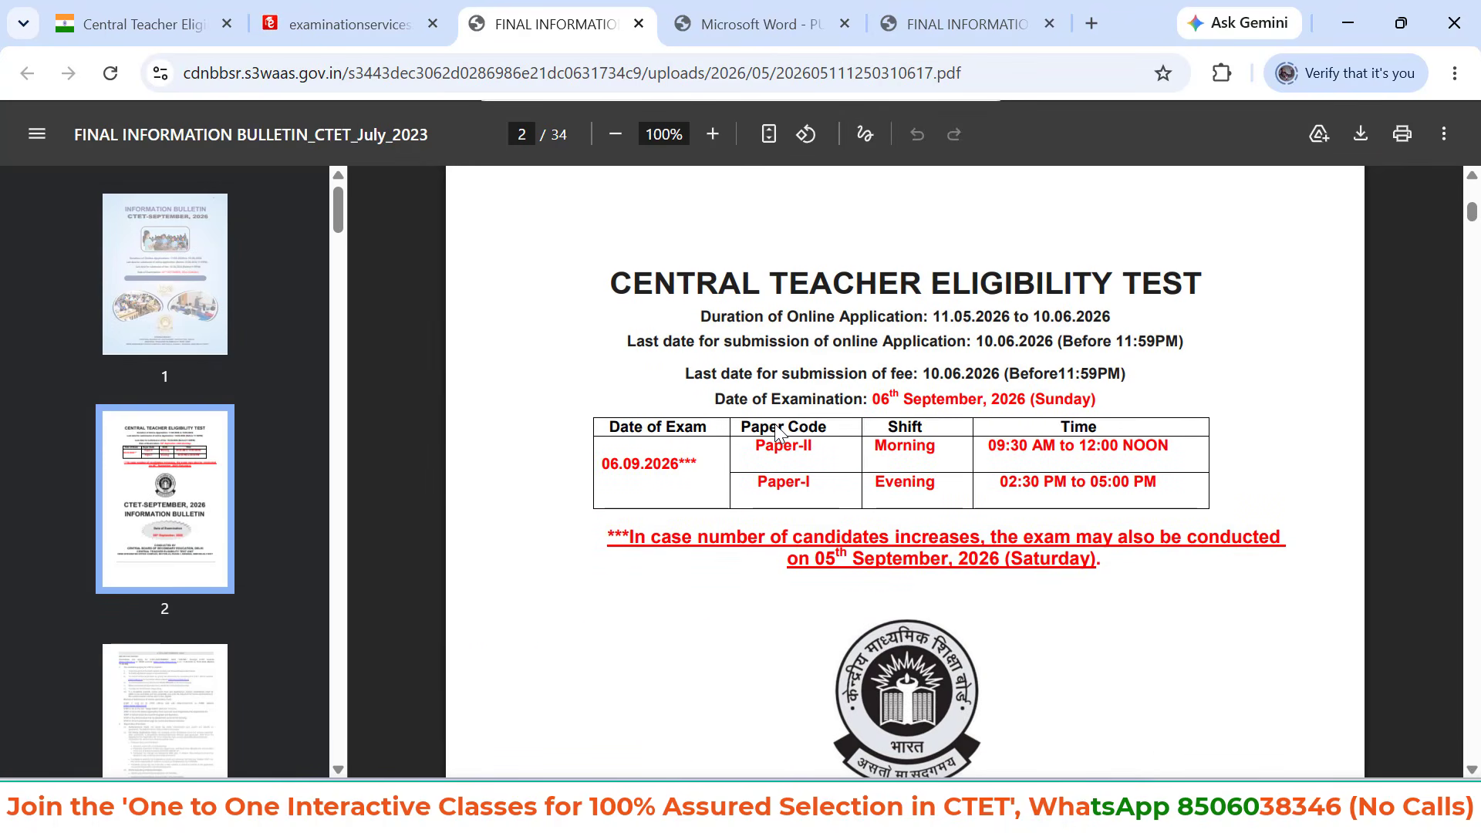
# - Glance at the Hindi public notice, then go back to the examinationservices registration form and scroll through it
pyautogui.click(833, 17)
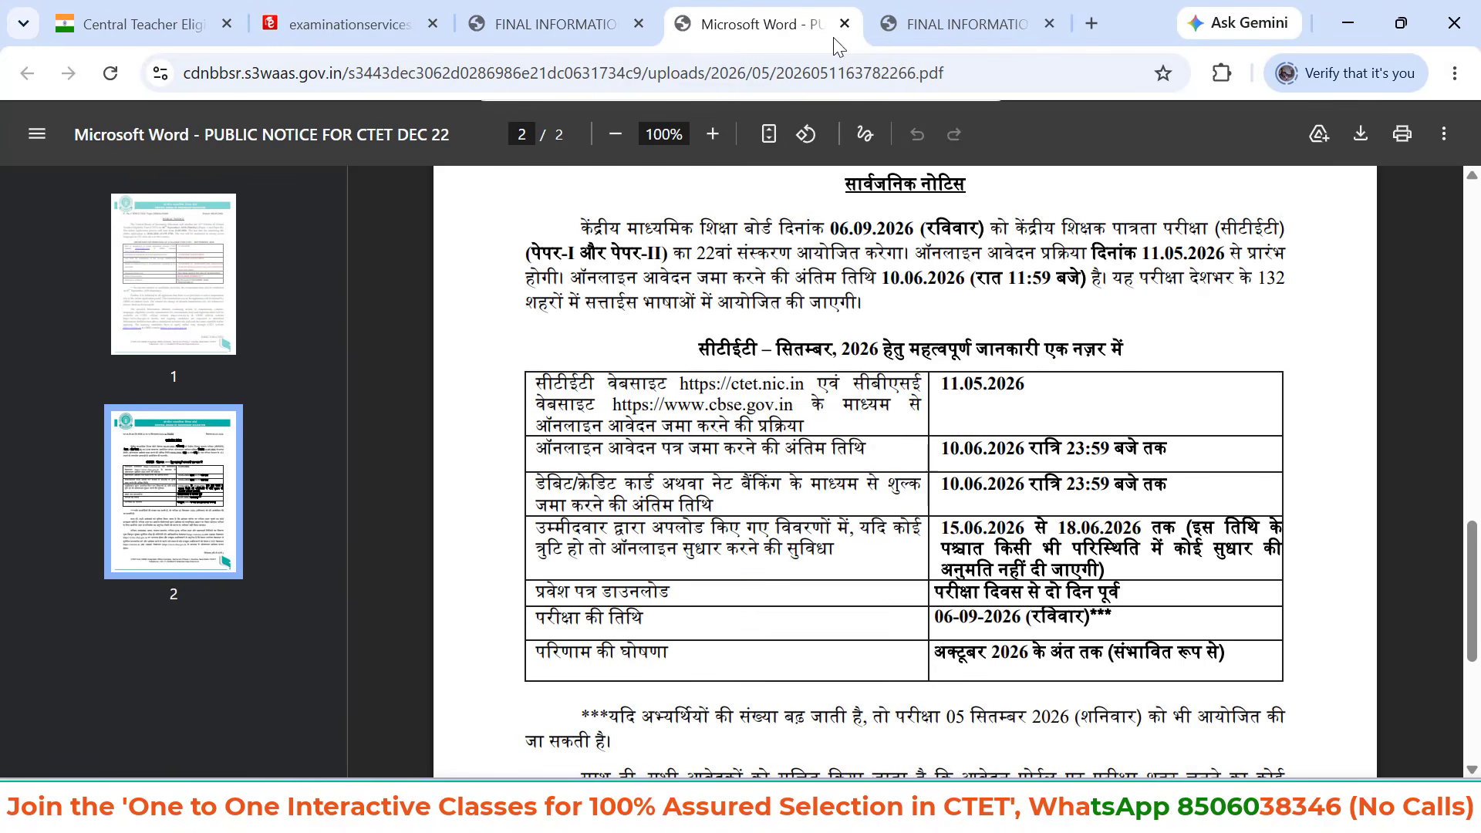
pyautogui.click(567, 11)
pyautogui.click(409, 11)
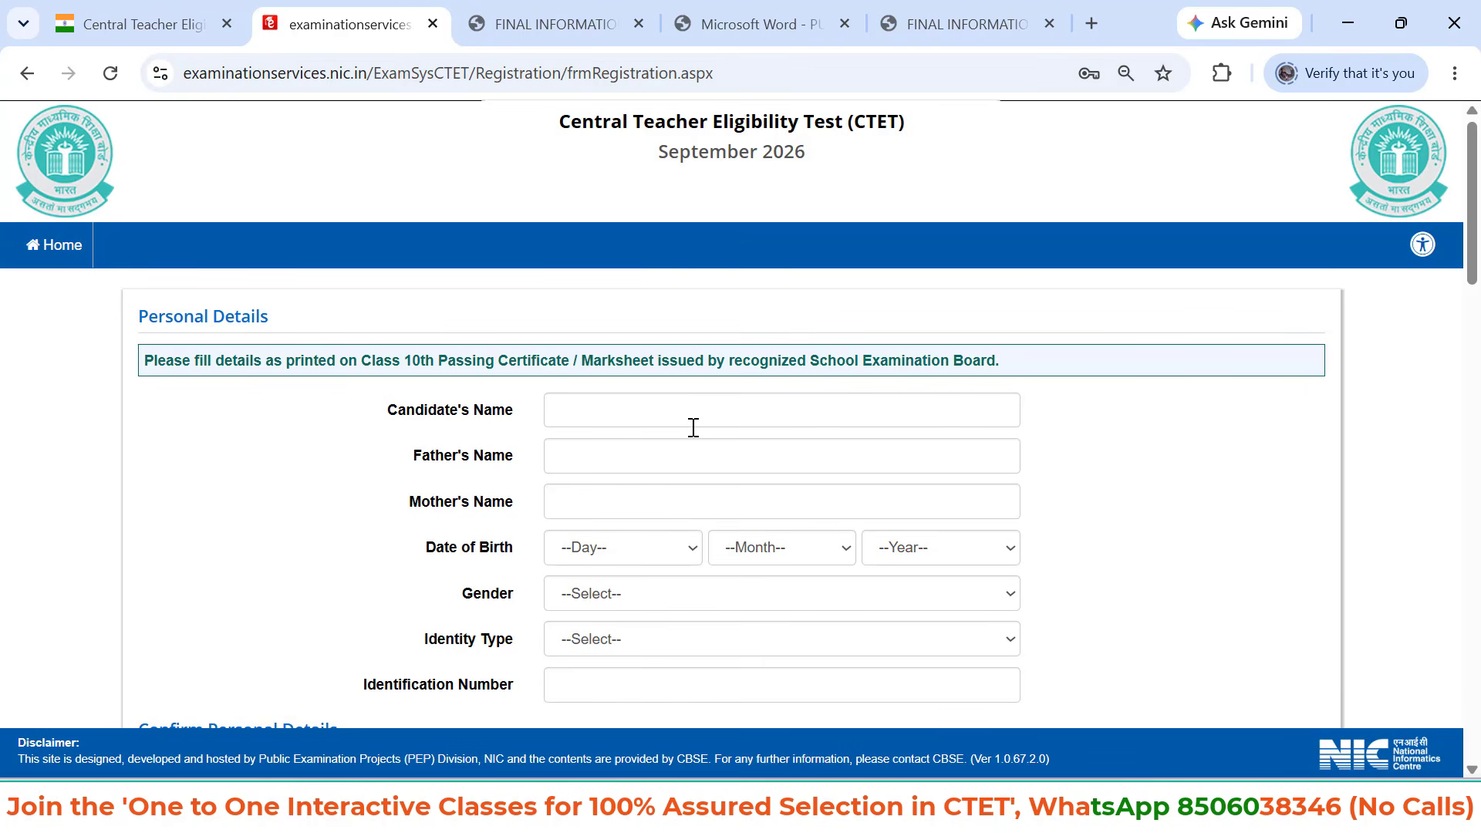
pyautogui.scroll(-1, 693, 427)
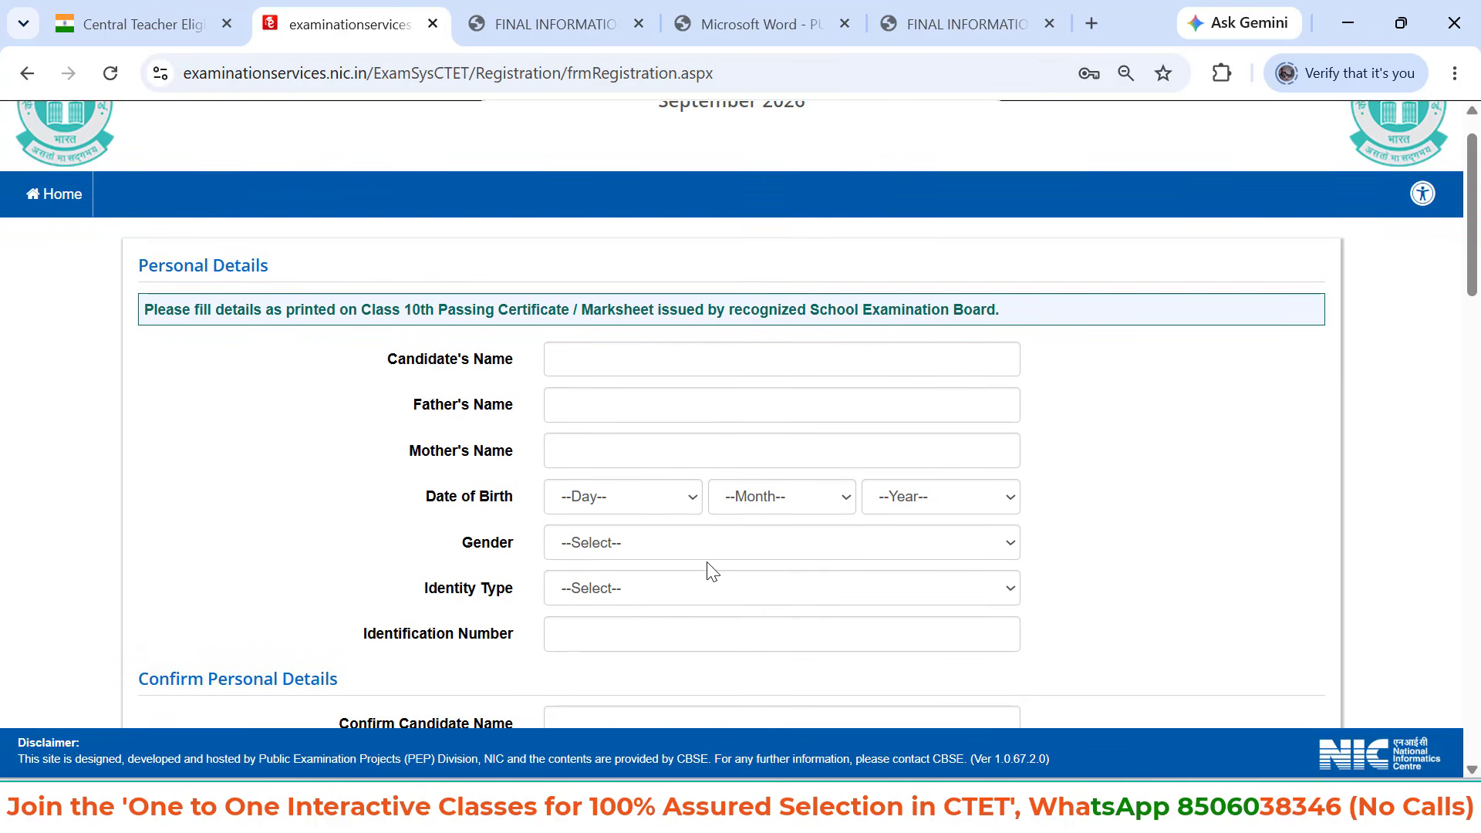
pyautogui.scroll(-3, 704, 568)
pyautogui.scroll(-5, 711, 571)
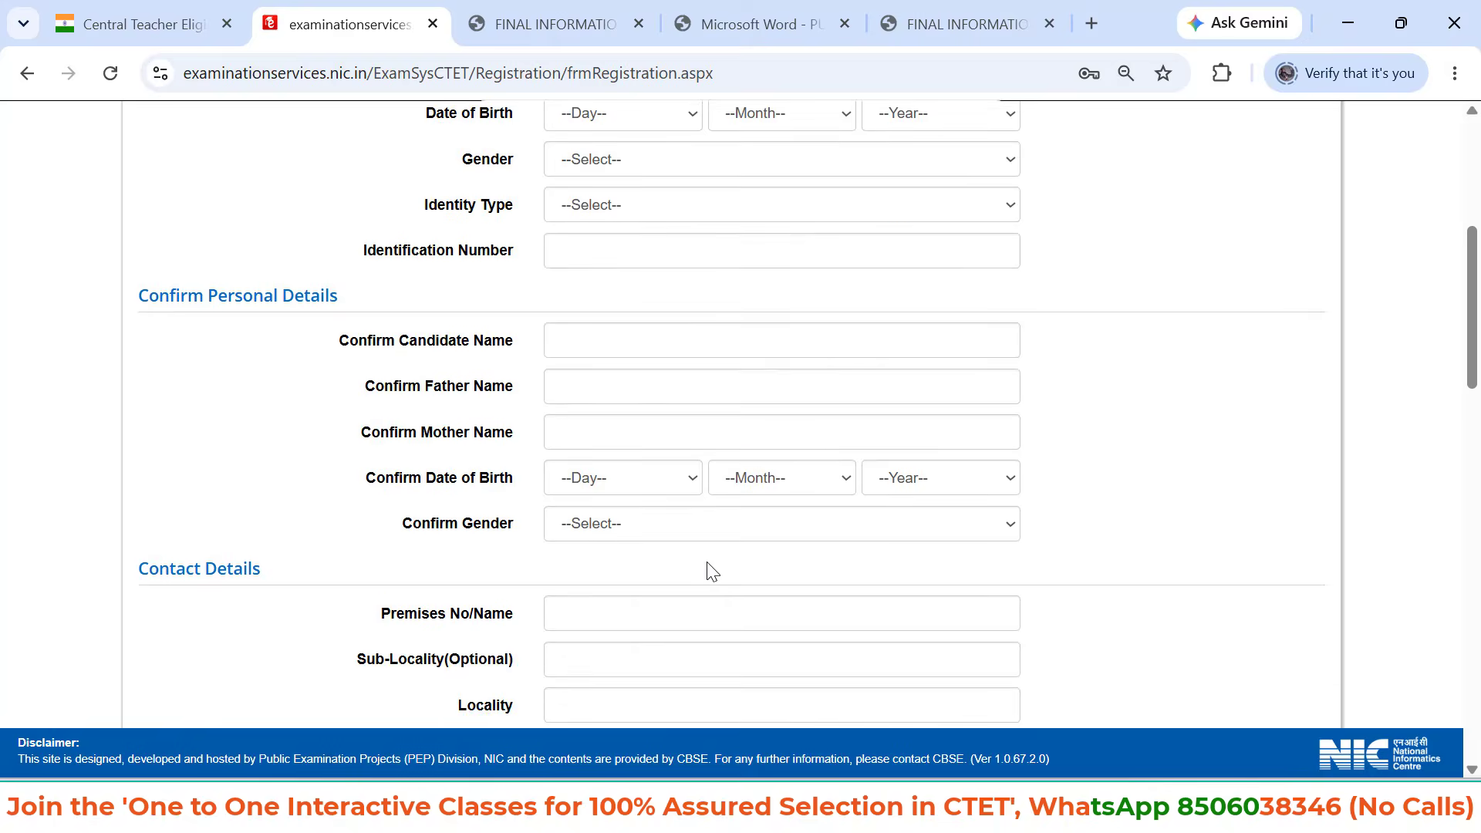
pyautogui.scroll(-7, 711, 570)
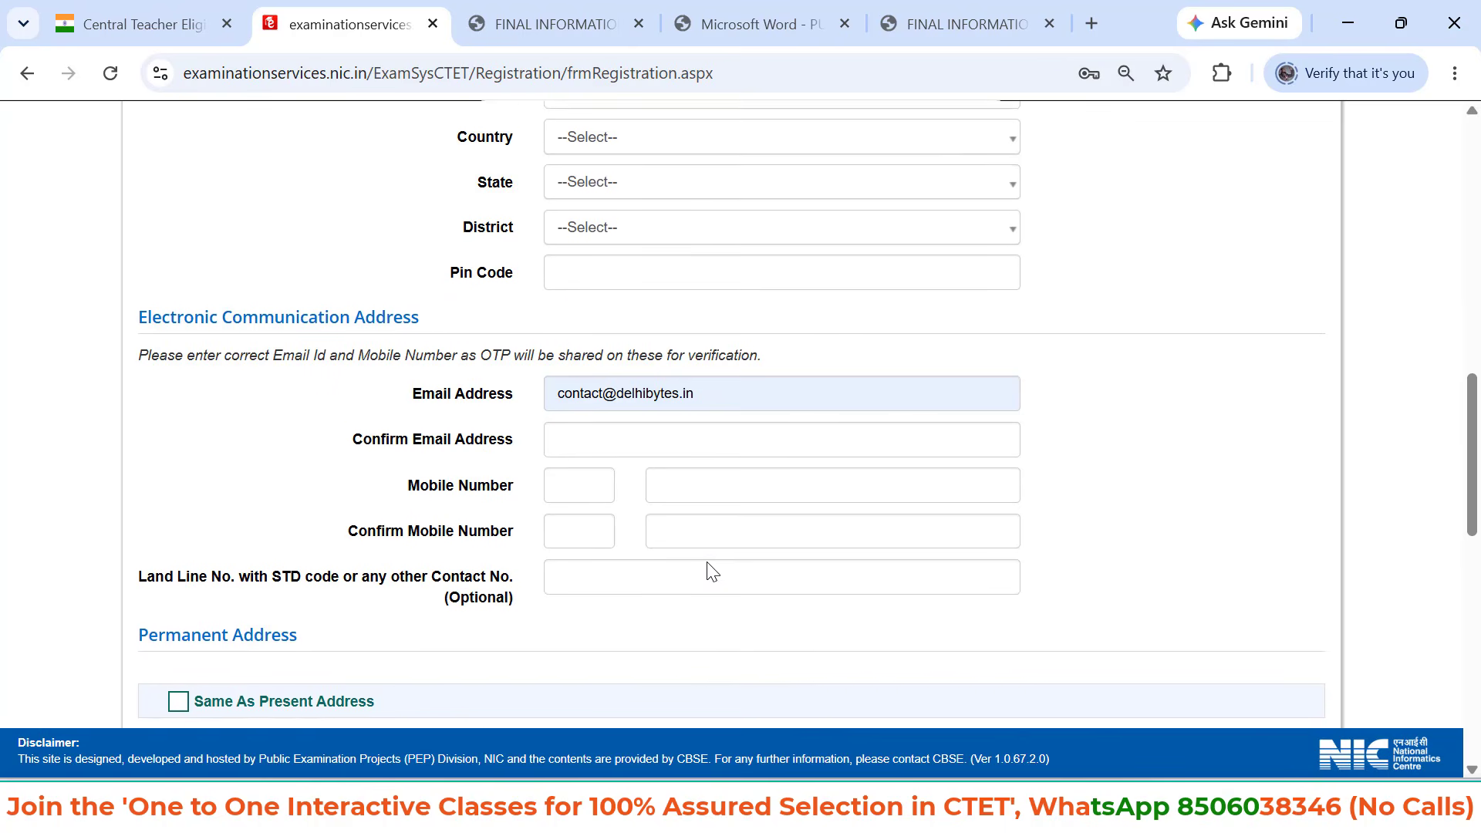
pyautogui.scroll(-1, 711, 571)
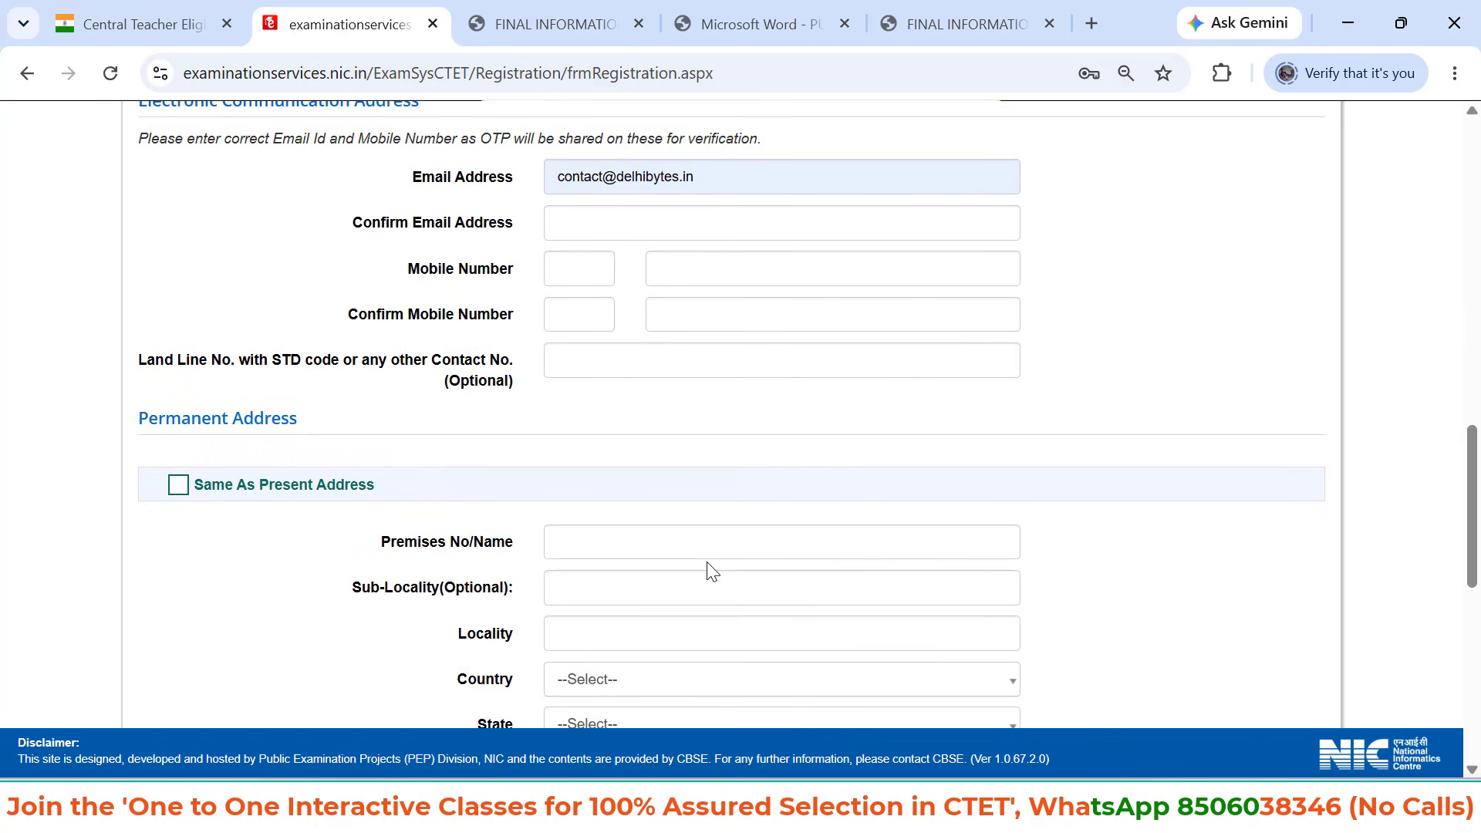
pyautogui.scroll(15, 756, 540)
# - Work down the registration form through the contact details, permanent address and password sections
pyautogui.scroll(-1, 803, 499)
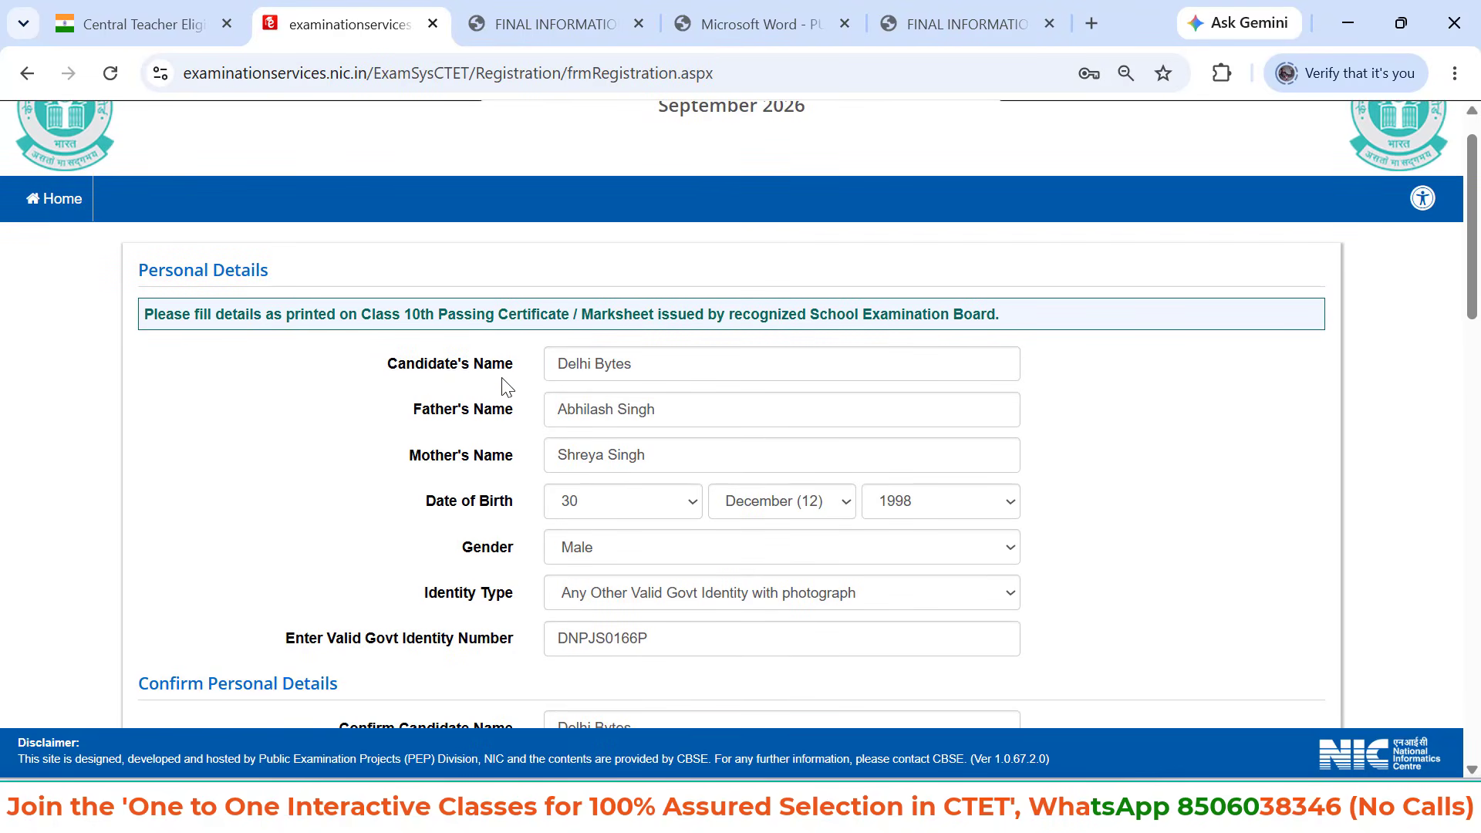
pyautogui.scroll(-1, 718, 373)
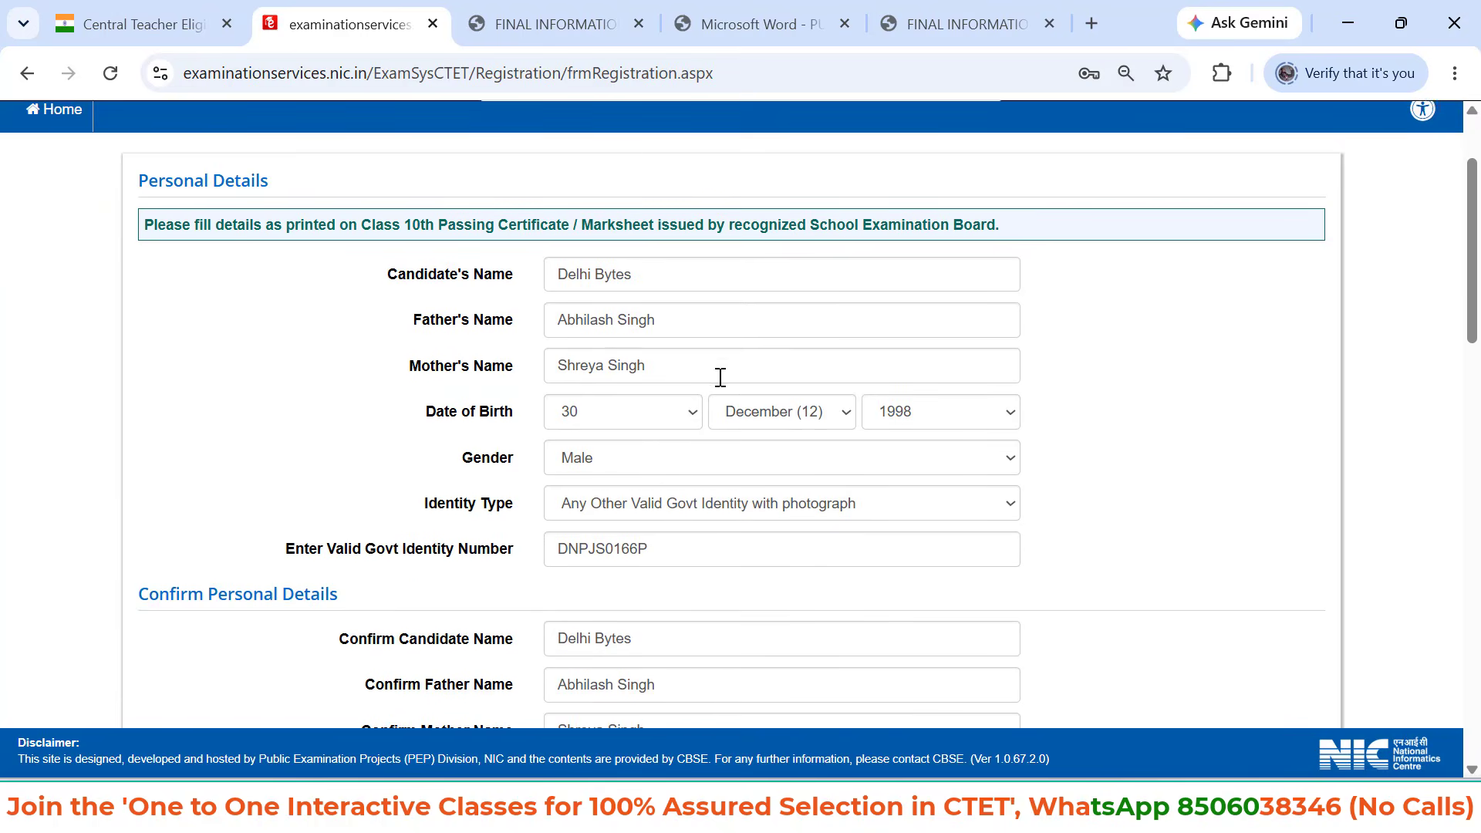
pyautogui.scroll(-1, 720, 377)
pyautogui.scroll(-1, 720, 377)
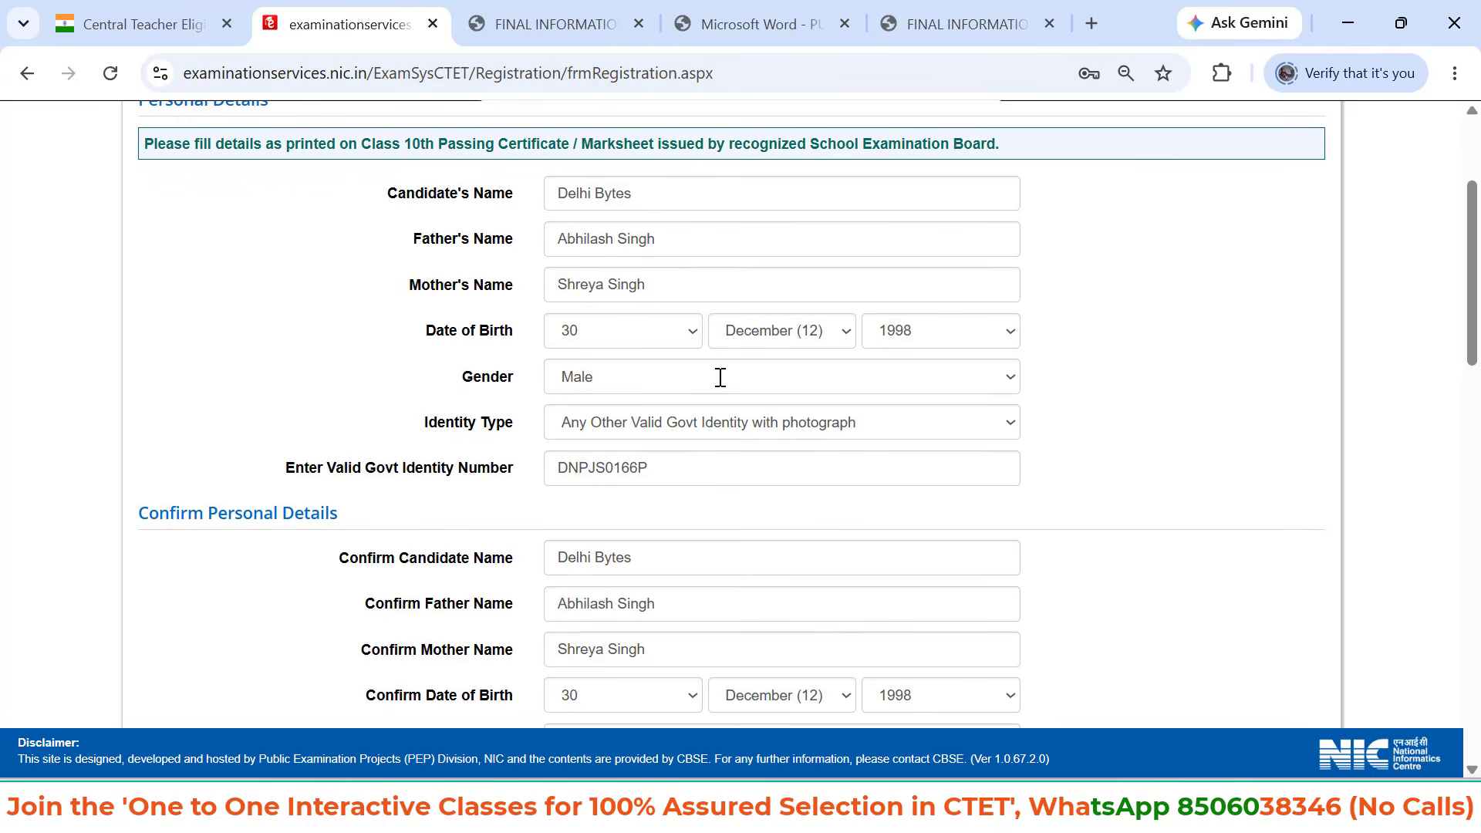
pyautogui.scroll(-1, 760, 288)
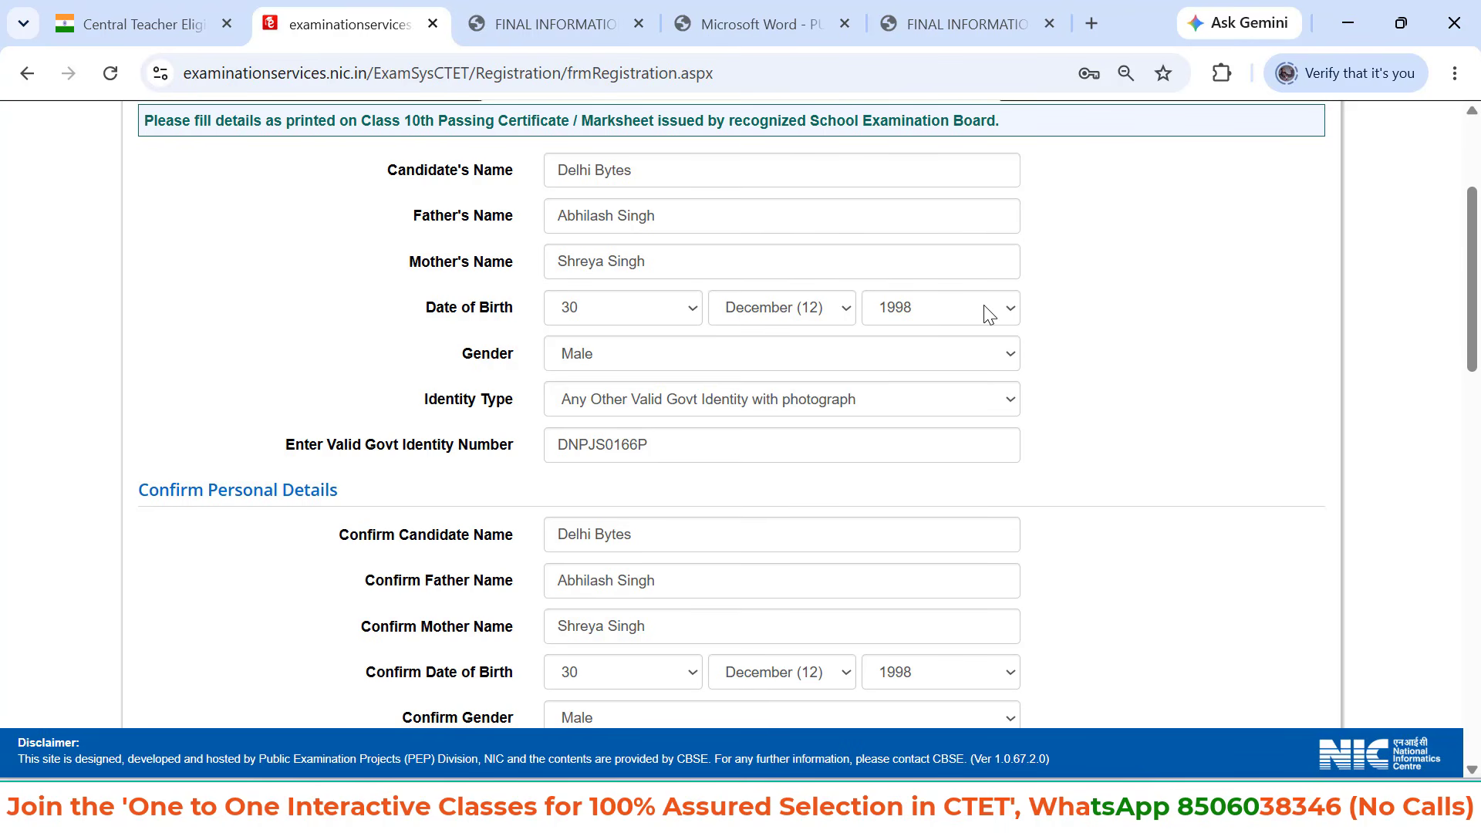
pyautogui.scroll(-2, 987, 312)
pyautogui.scroll(-1, 995, 364)
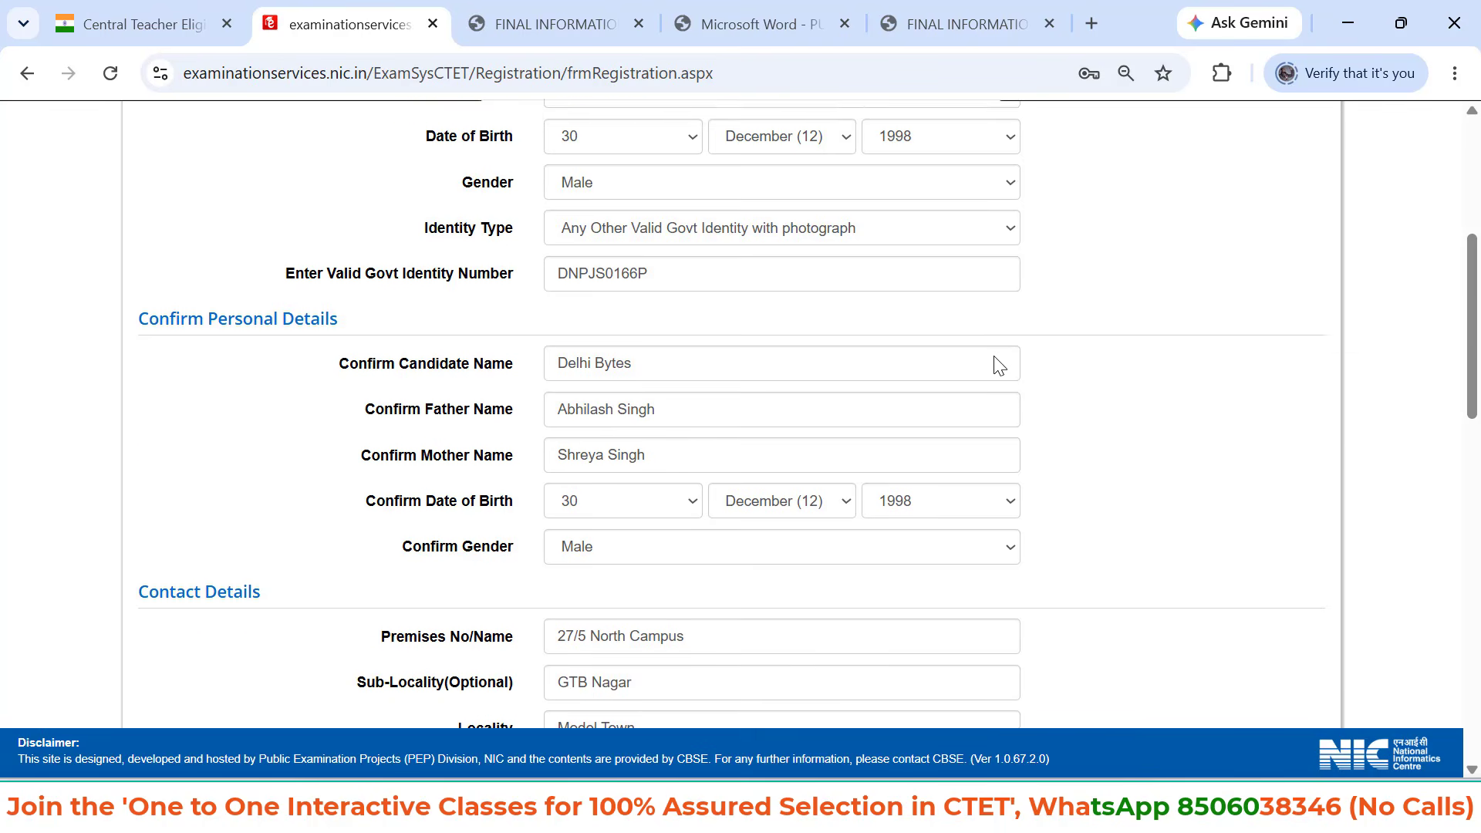
pyautogui.scroll(-3, 995, 364)
pyautogui.scroll(-2, 823, 460)
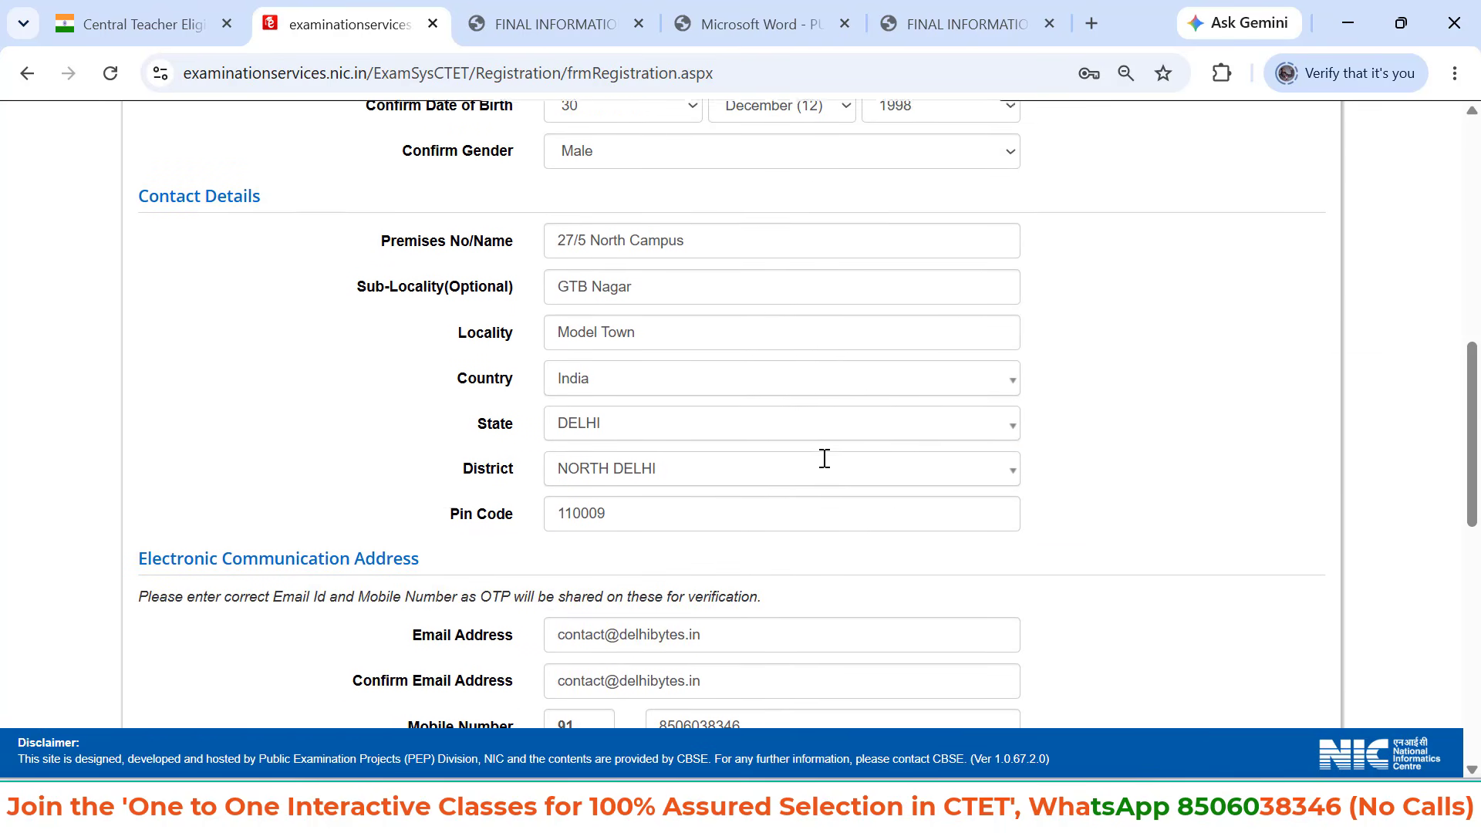
pyautogui.scroll(-1, 823, 460)
pyautogui.scroll(1, 756, 370)
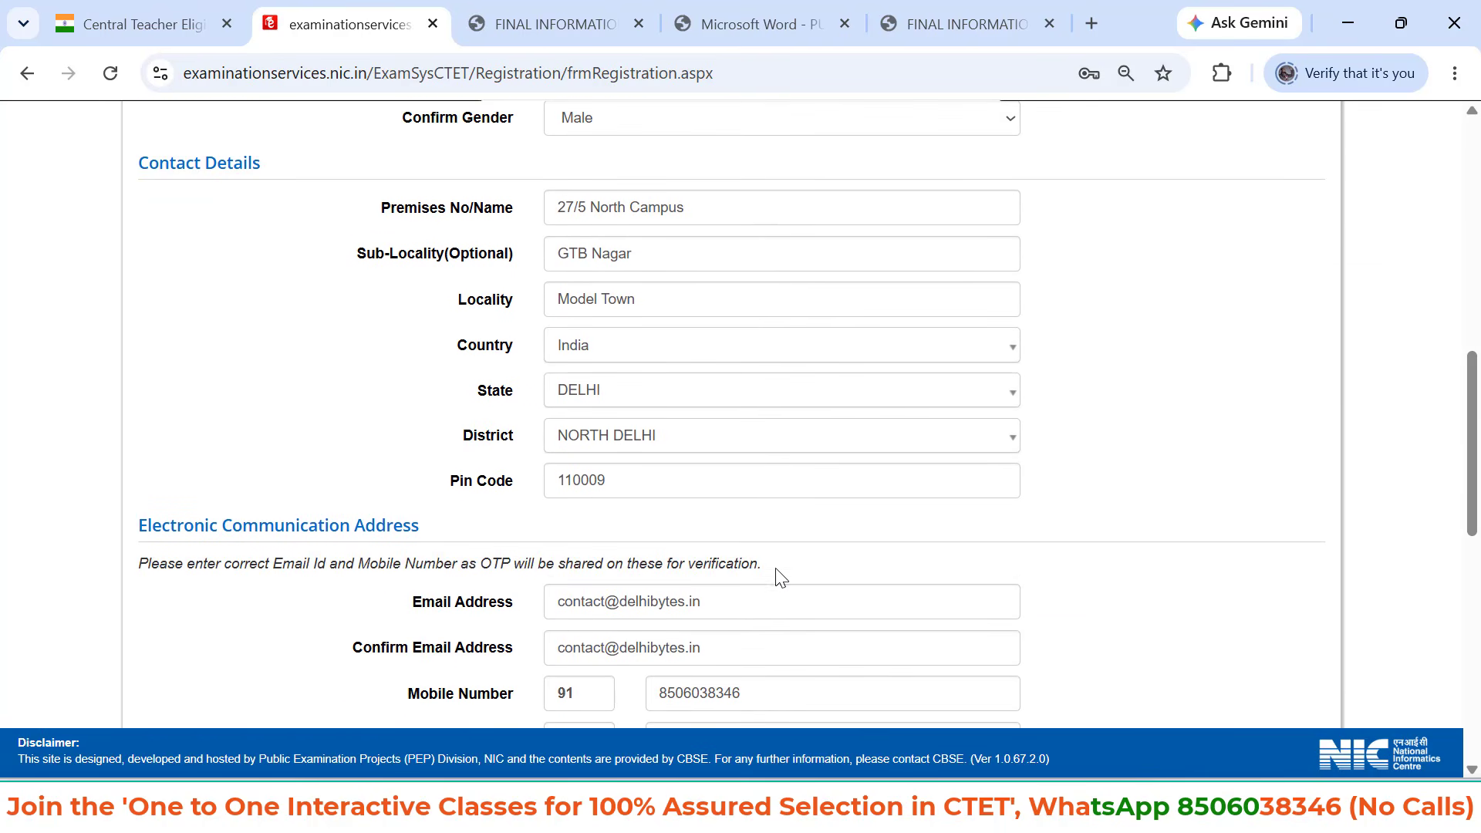
pyautogui.scroll(-1, 779, 575)
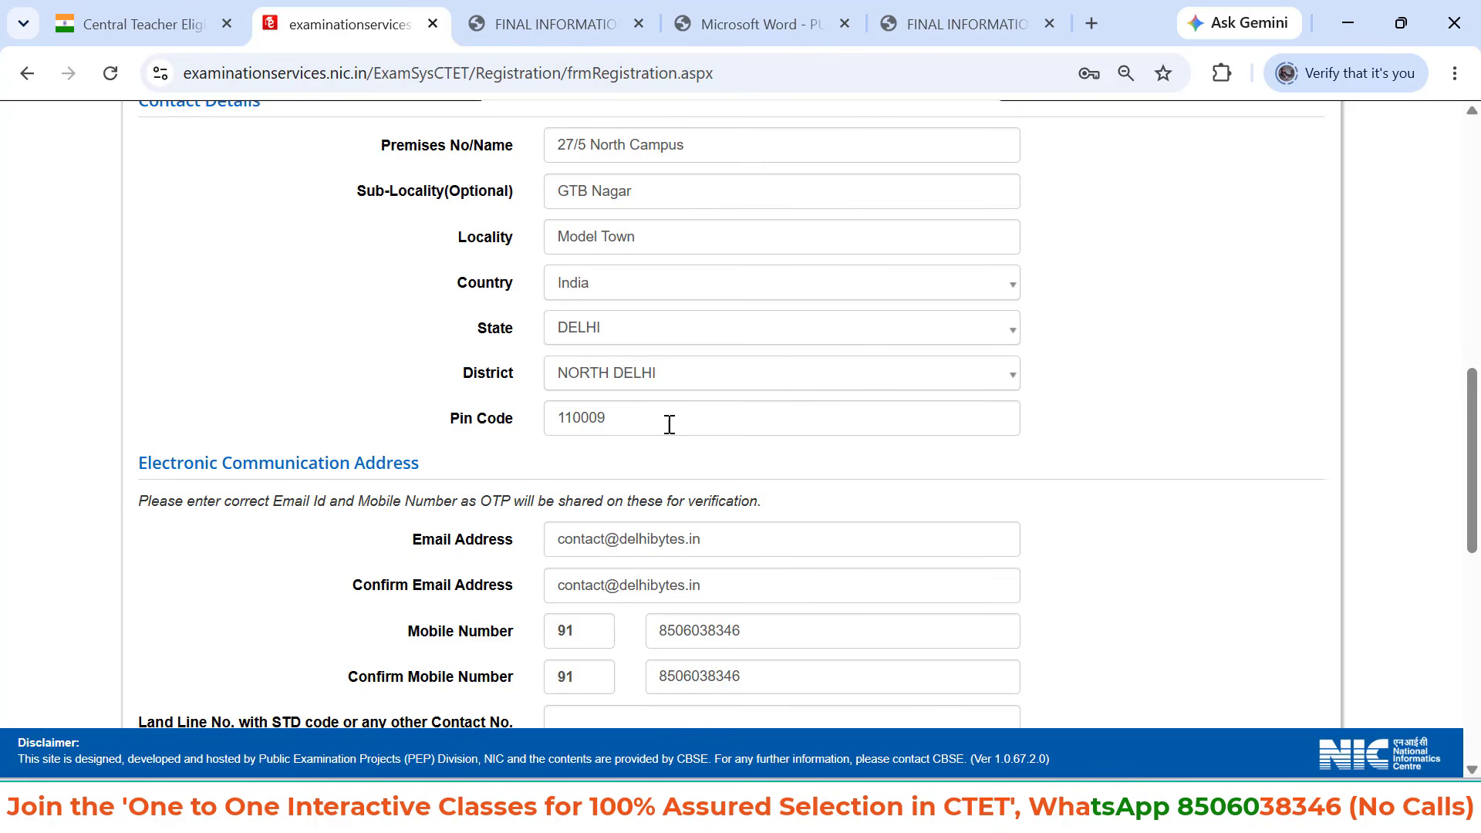
pyautogui.scroll(-6, 669, 425)
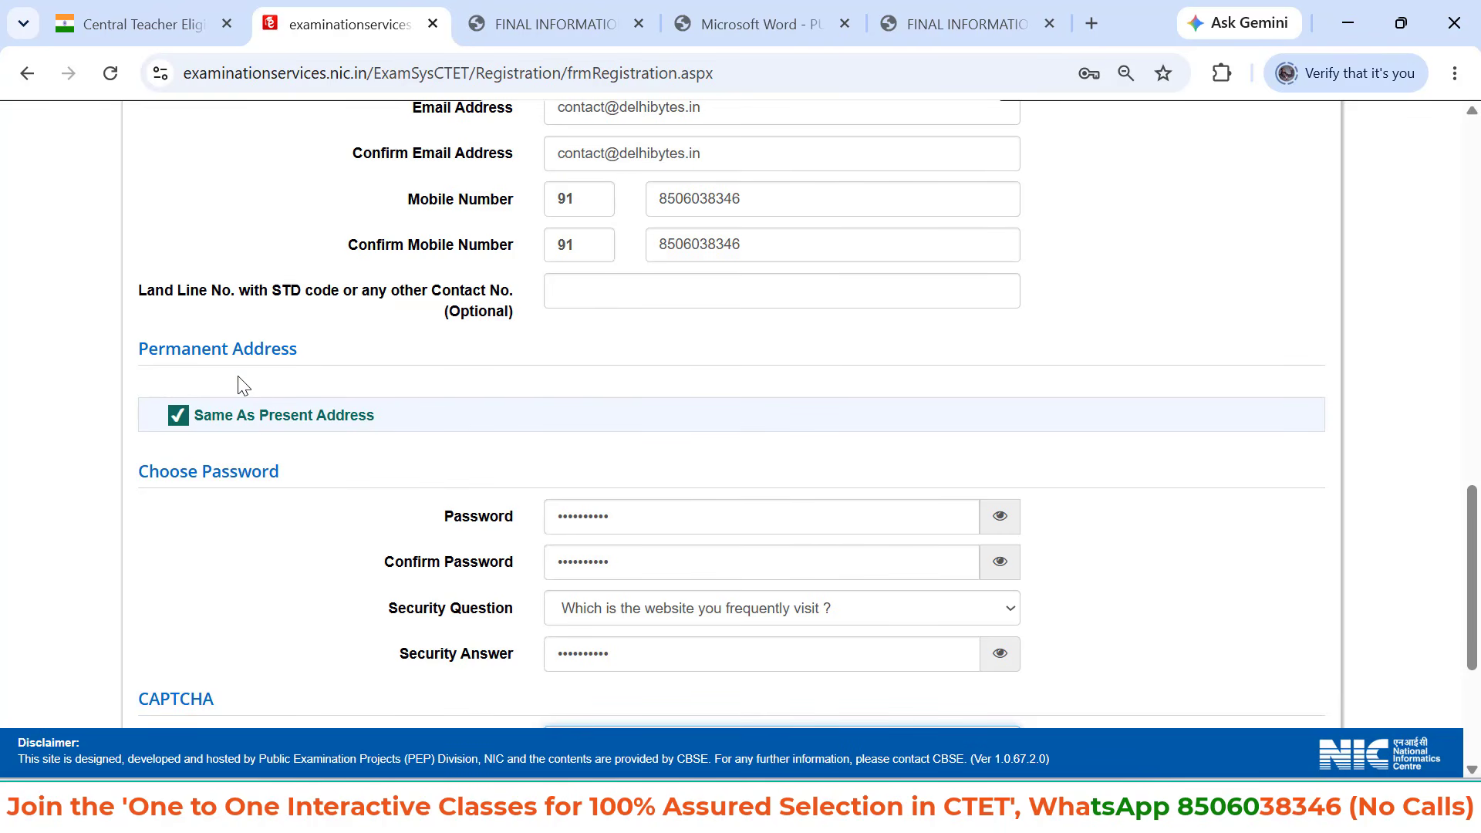
pyautogui.scroll(1, 243, 385)
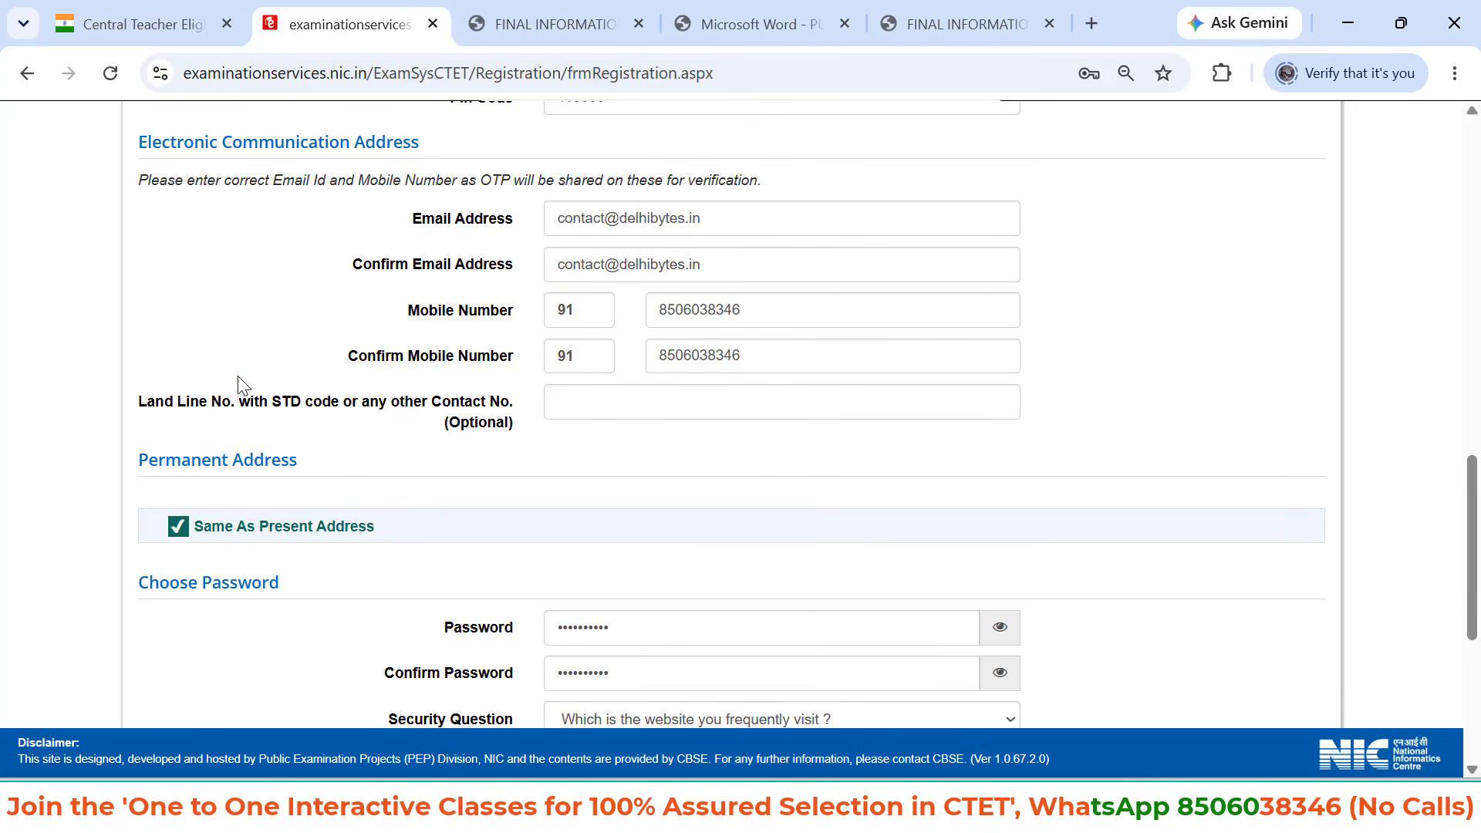
pyautogui.scroll(-1, 334, 479)
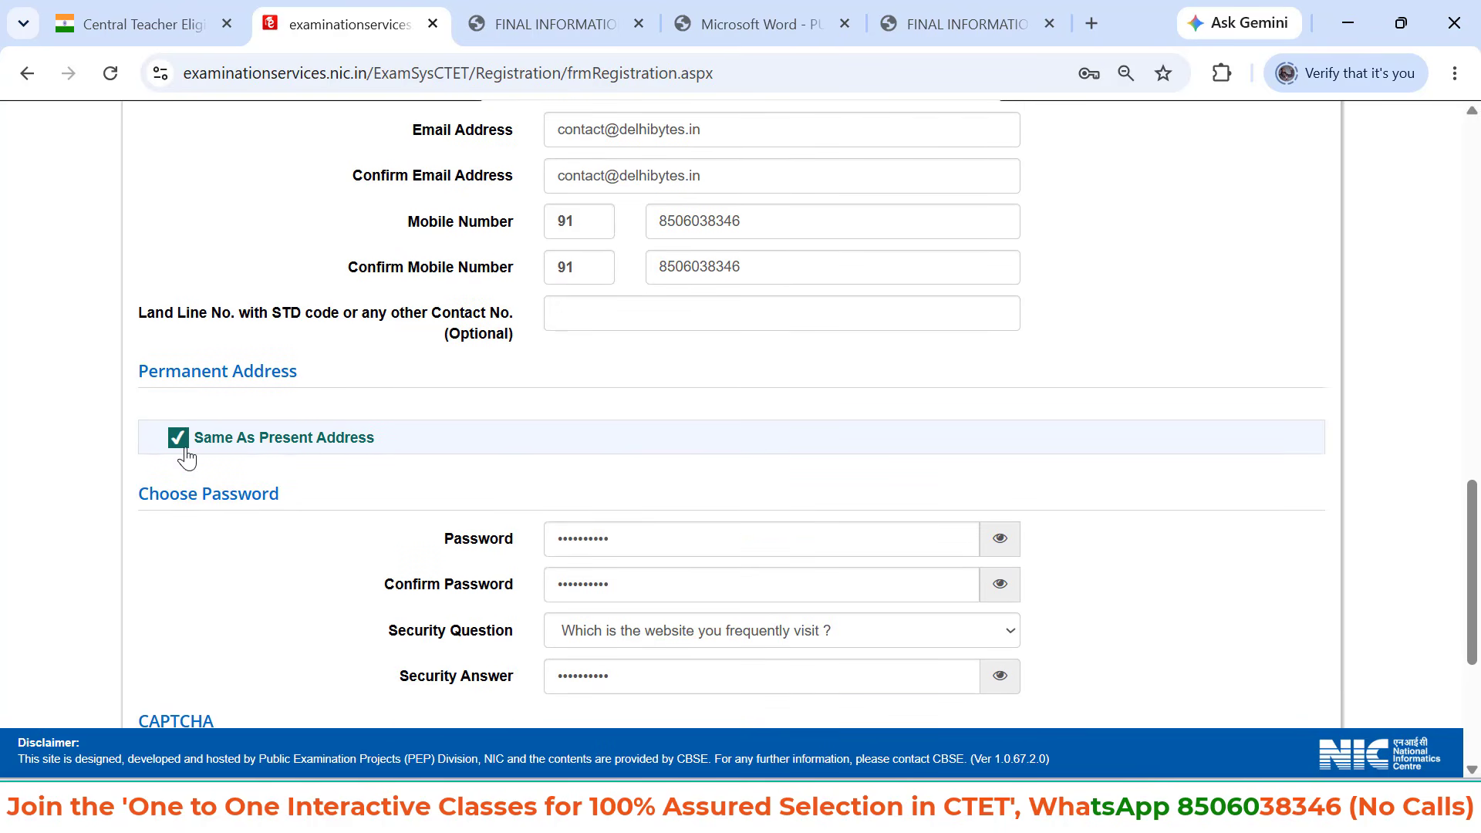
pyautogui.scroll(-2, 413, 463)
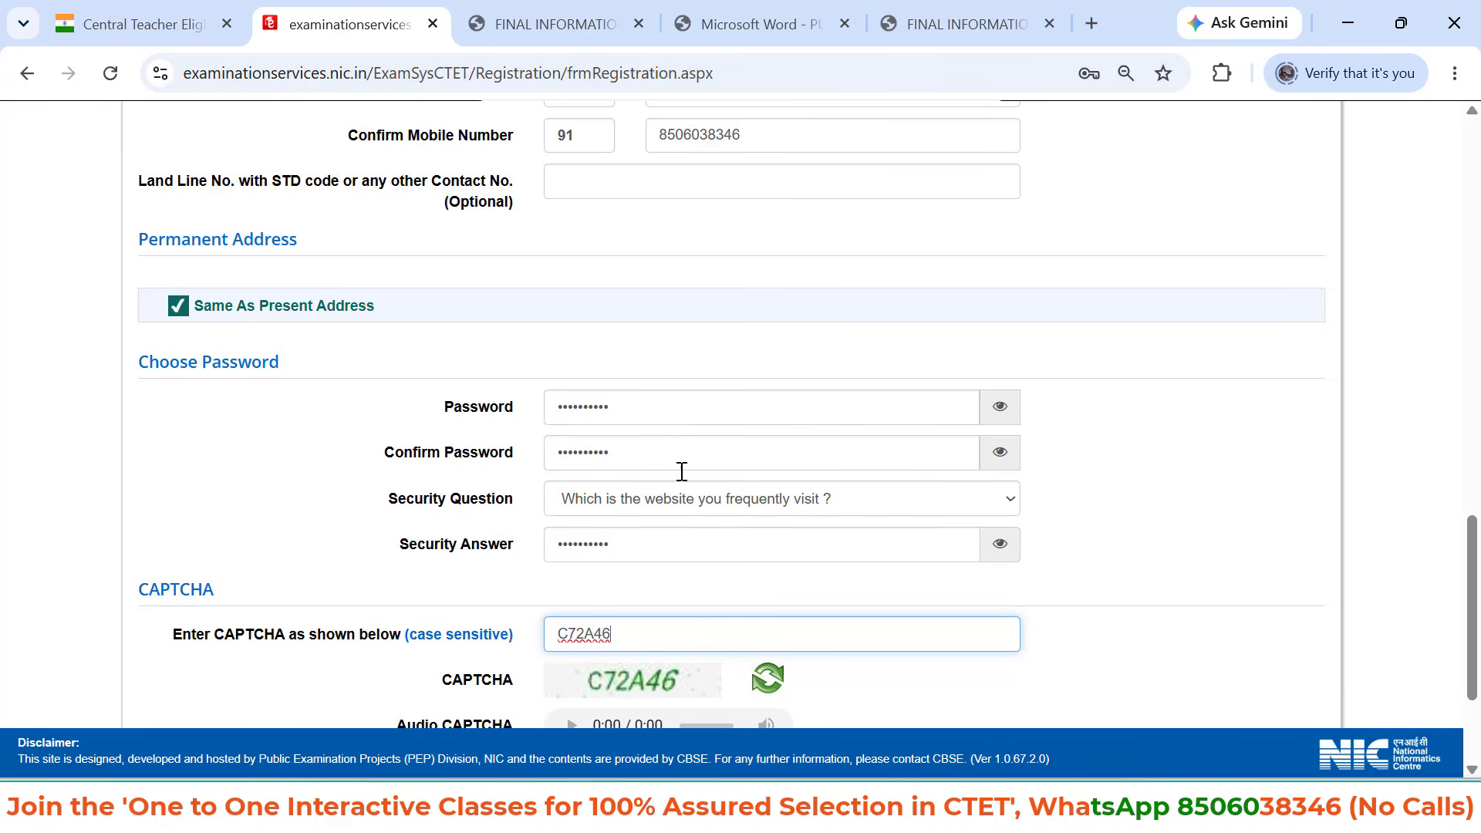
# - Choose the frequently visited website security question, then scroll down to the CAPTCHA and Submit button
pyautogui.click(858, 497)
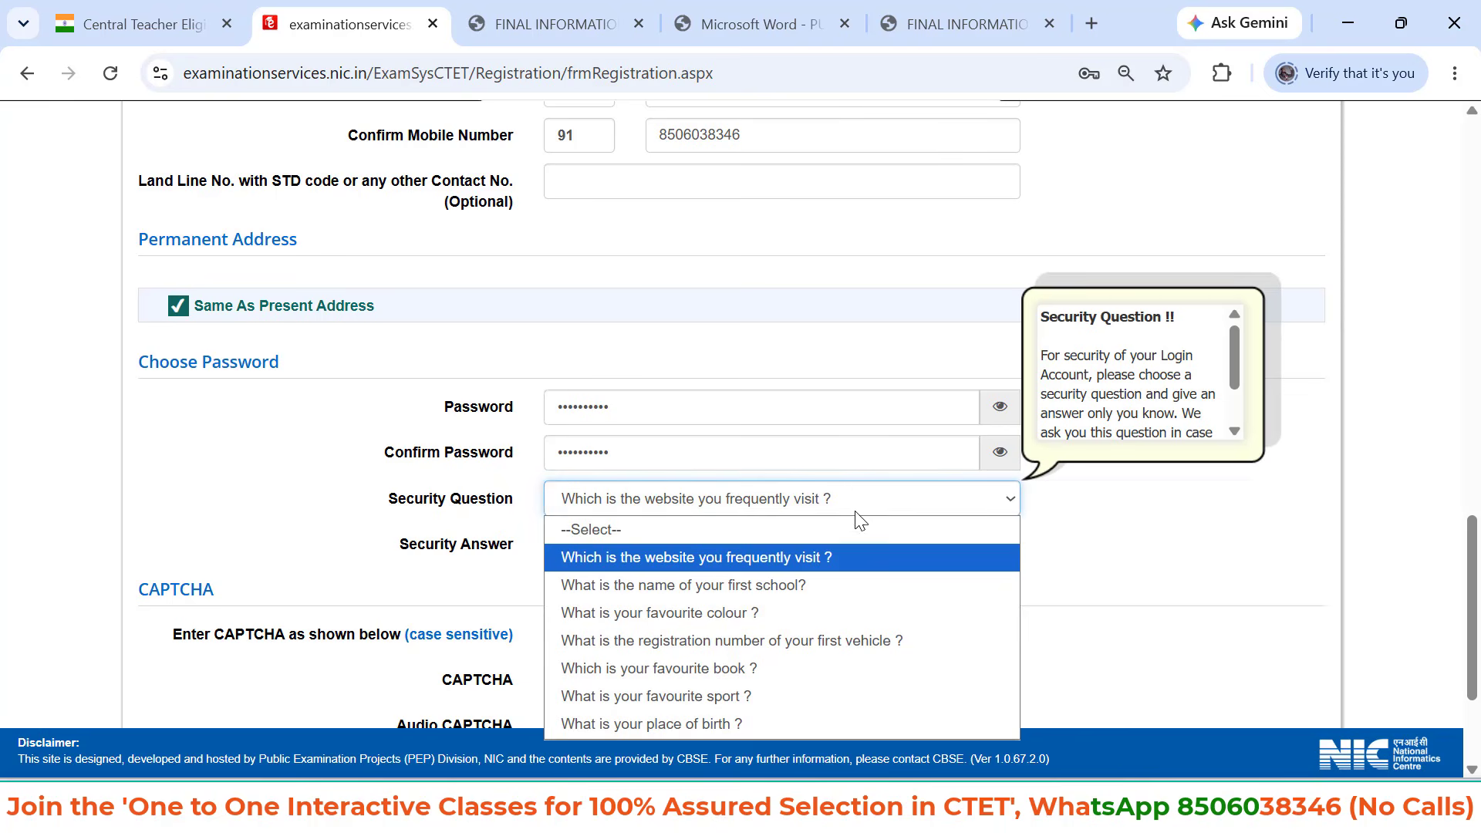
pyautogui.click(849, 555)
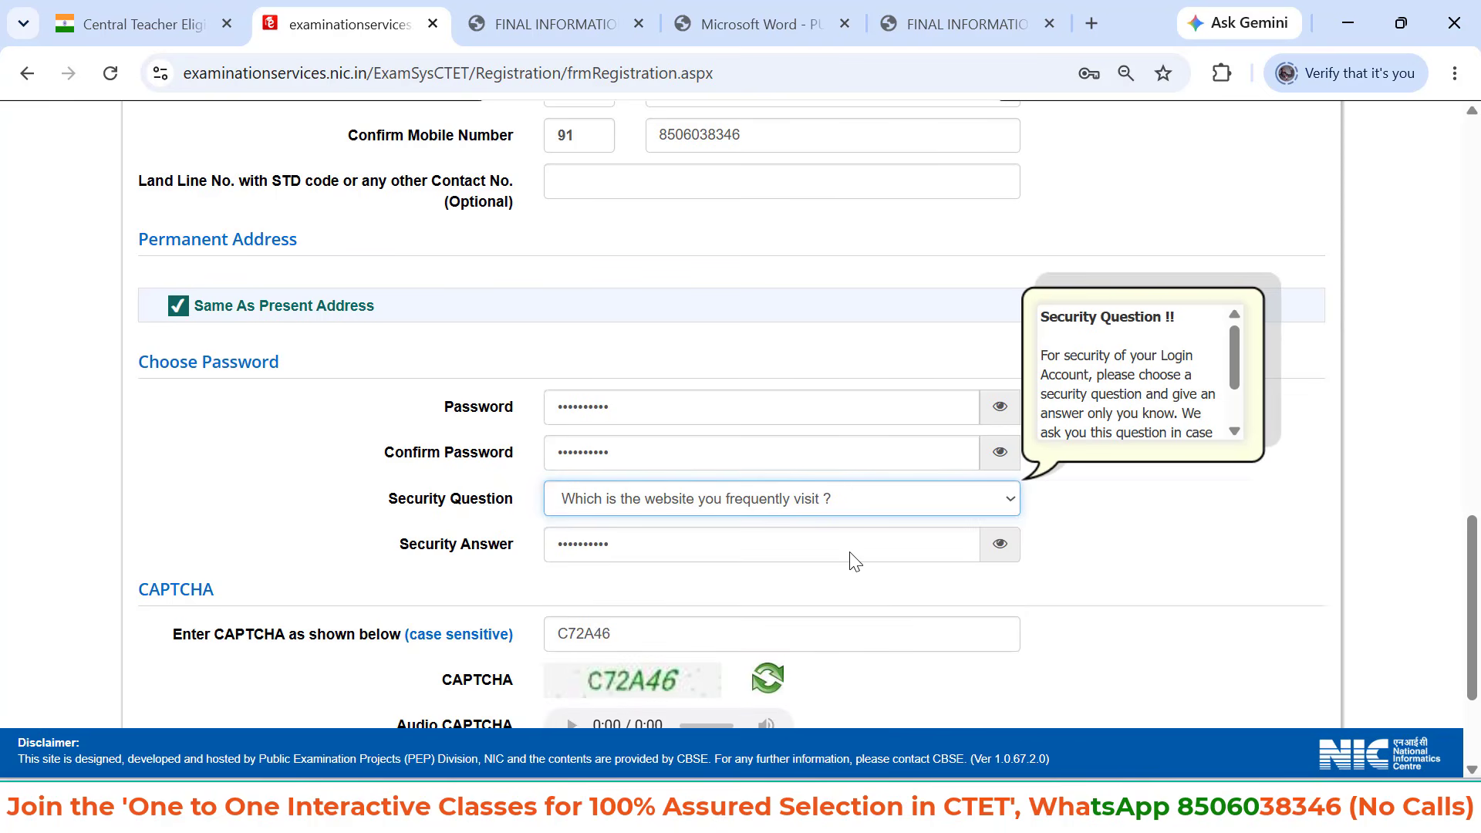
pyautogui.scroll(-1, 849, 561)
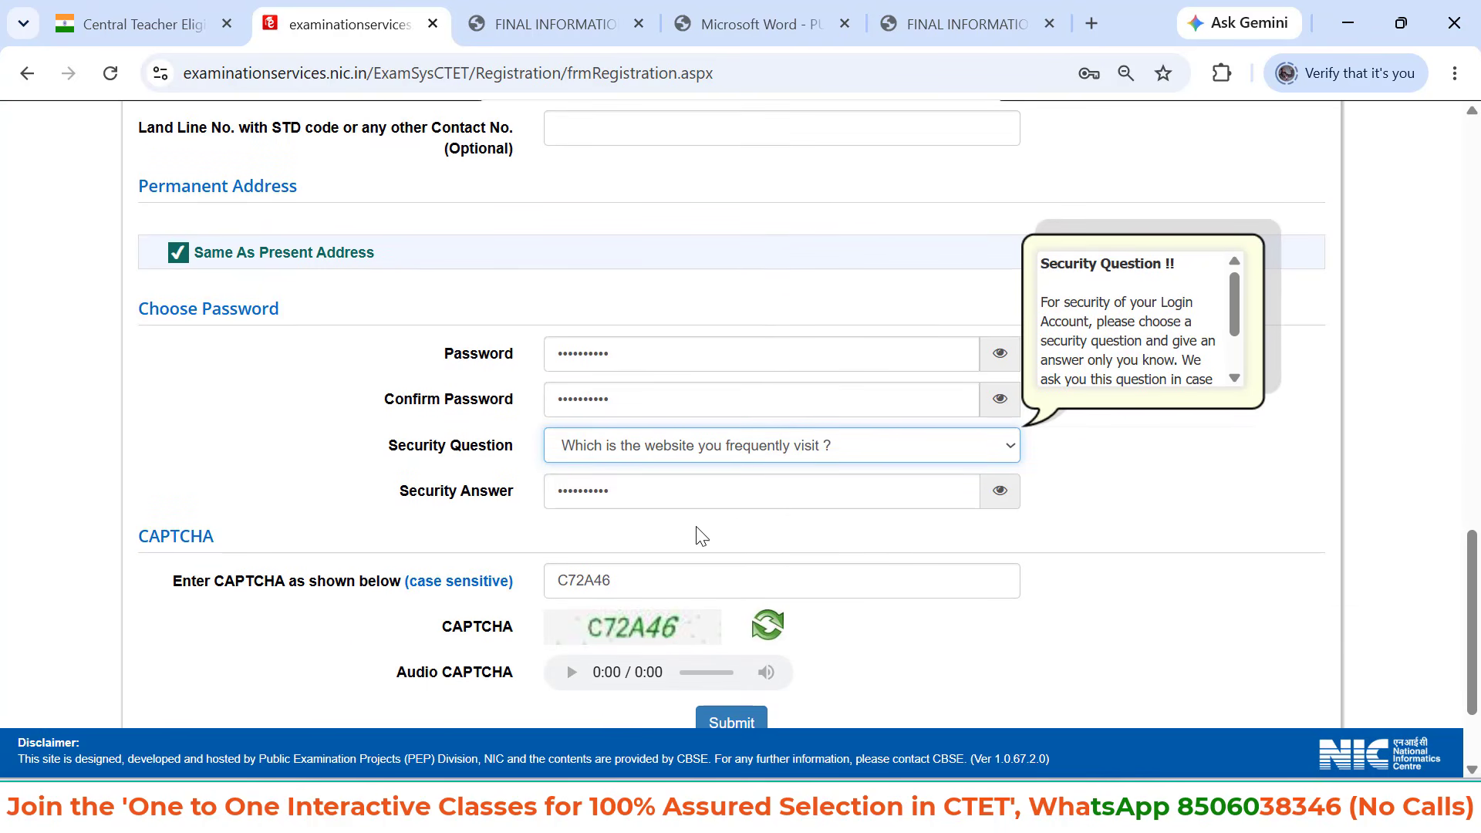
pyautogui.scroll(-1, 741, 530)
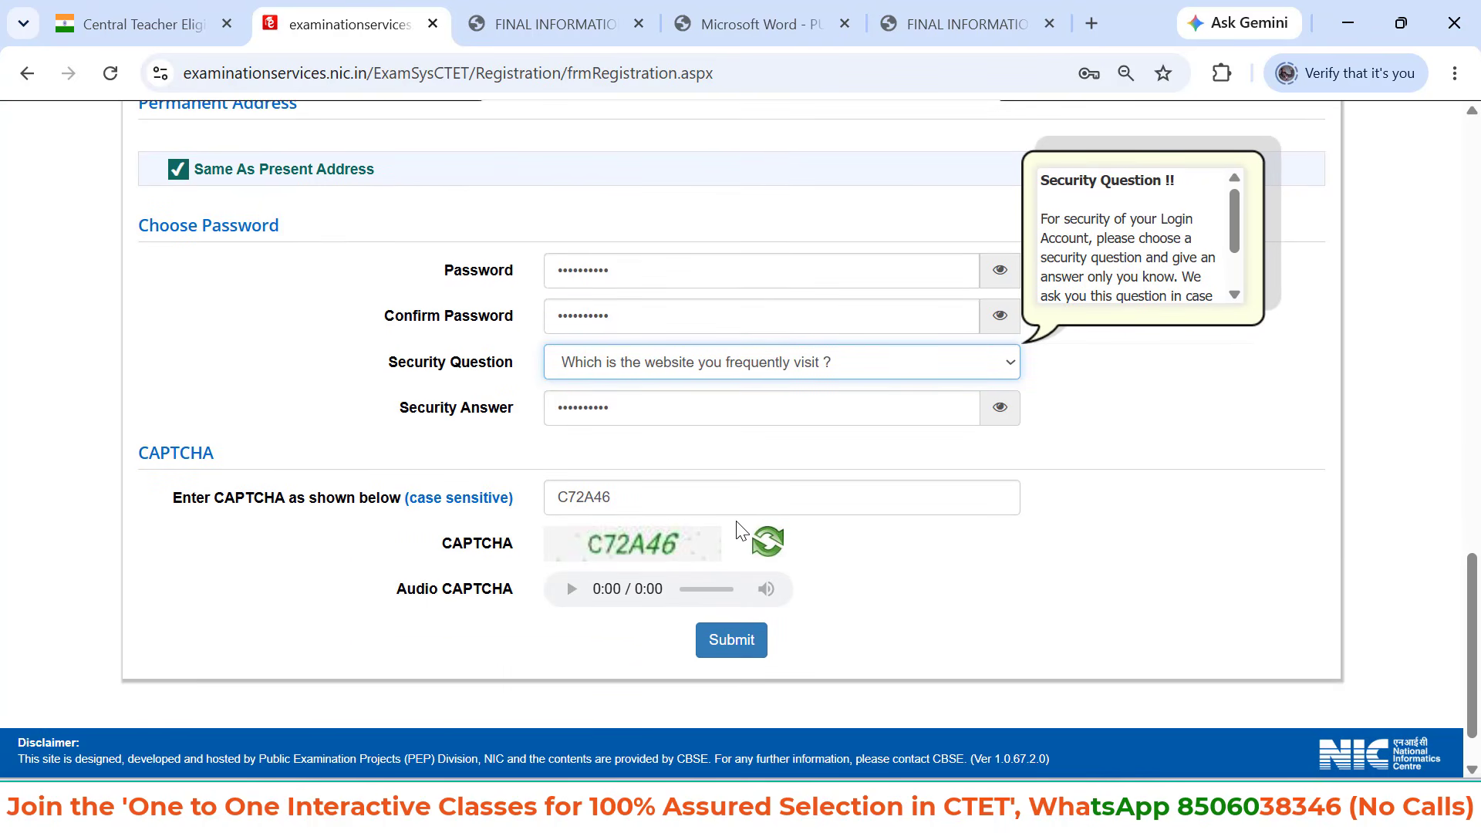
pyautogui.scroll(-1, 740, 531)
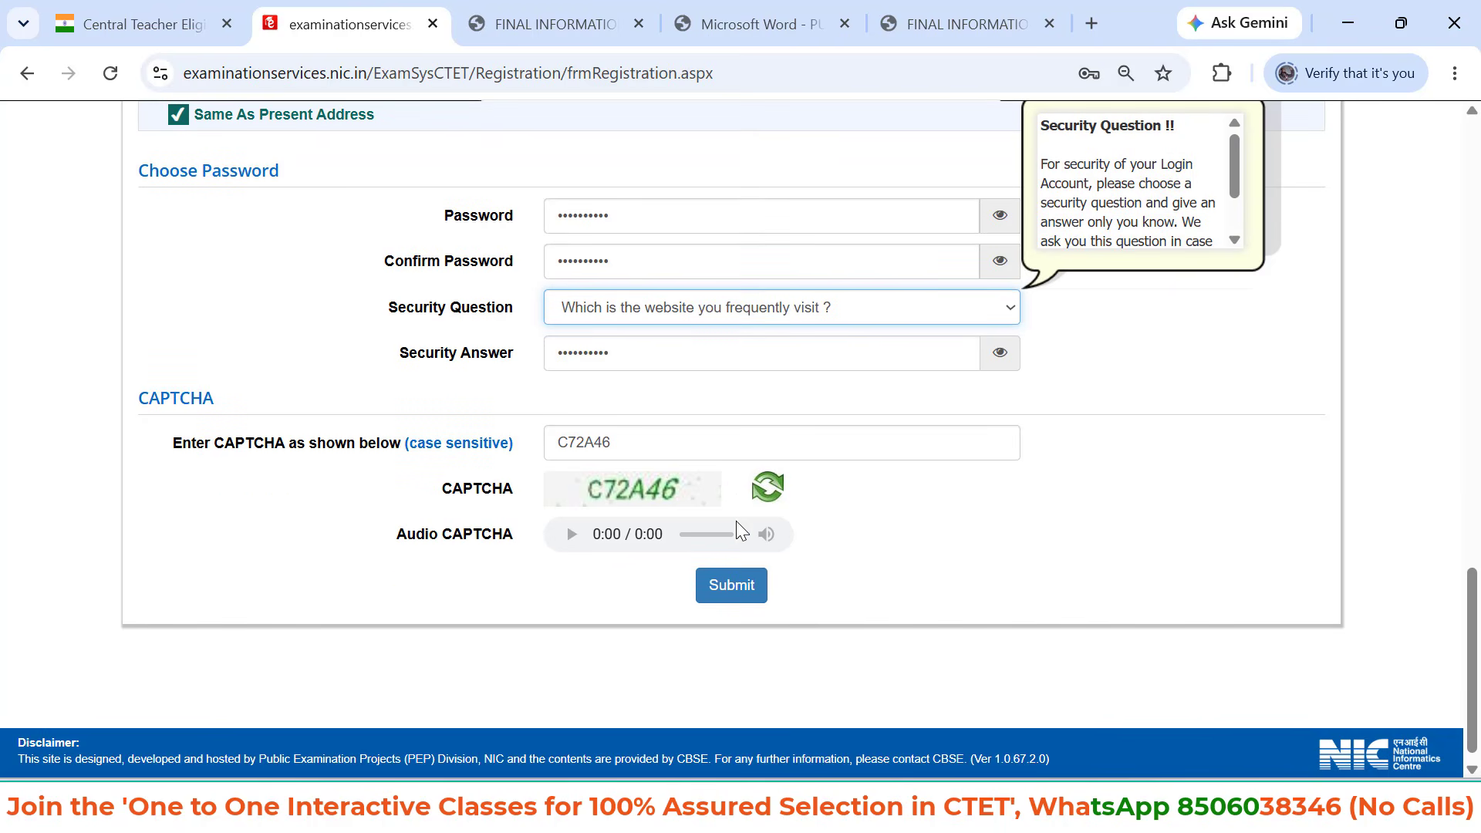
# - Submit the completed form for review and dismiss the review reminder notice
pyautogui.click(733, 590)
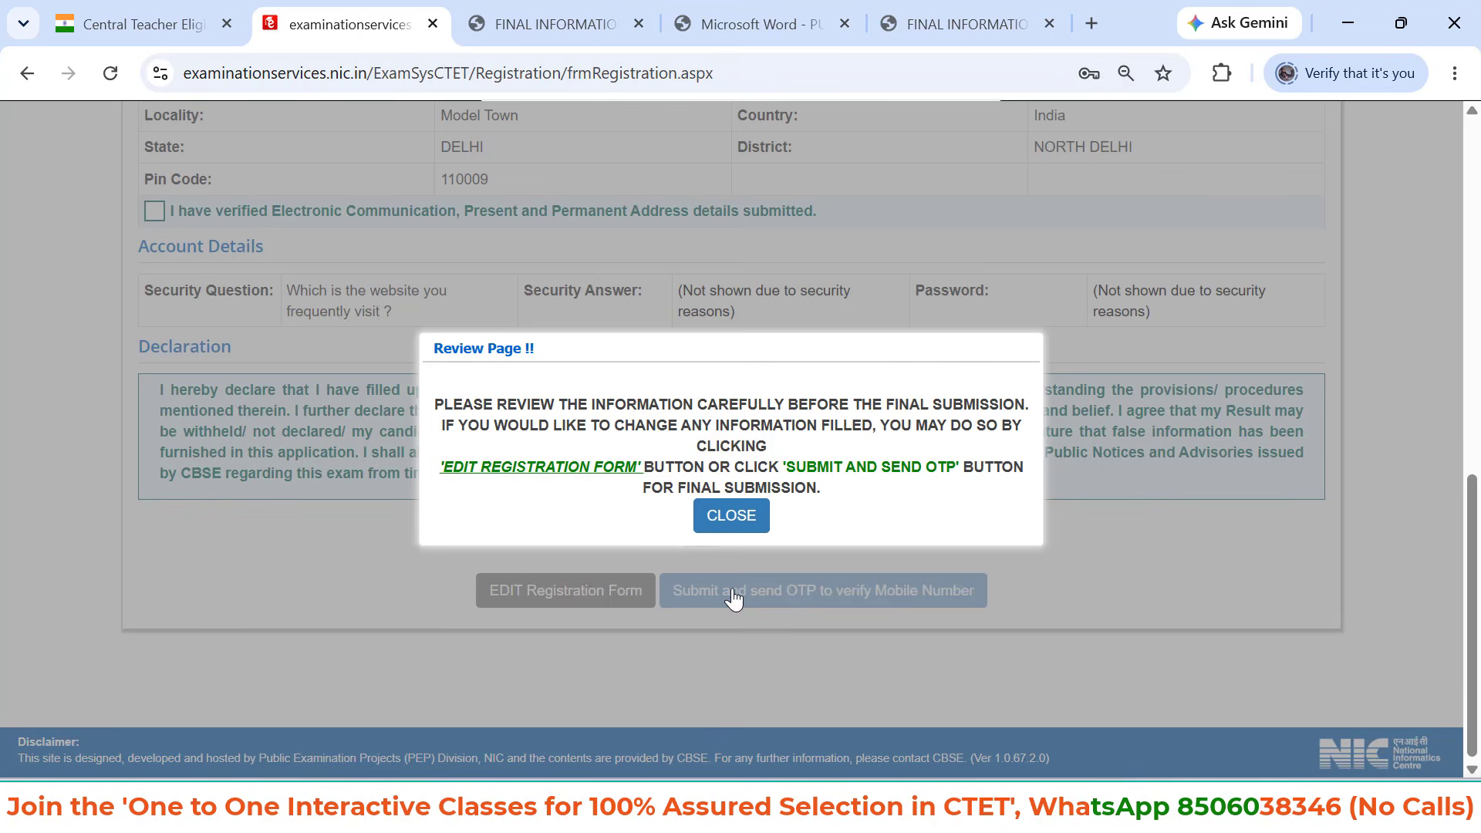
pyautogui.click(718, 522)
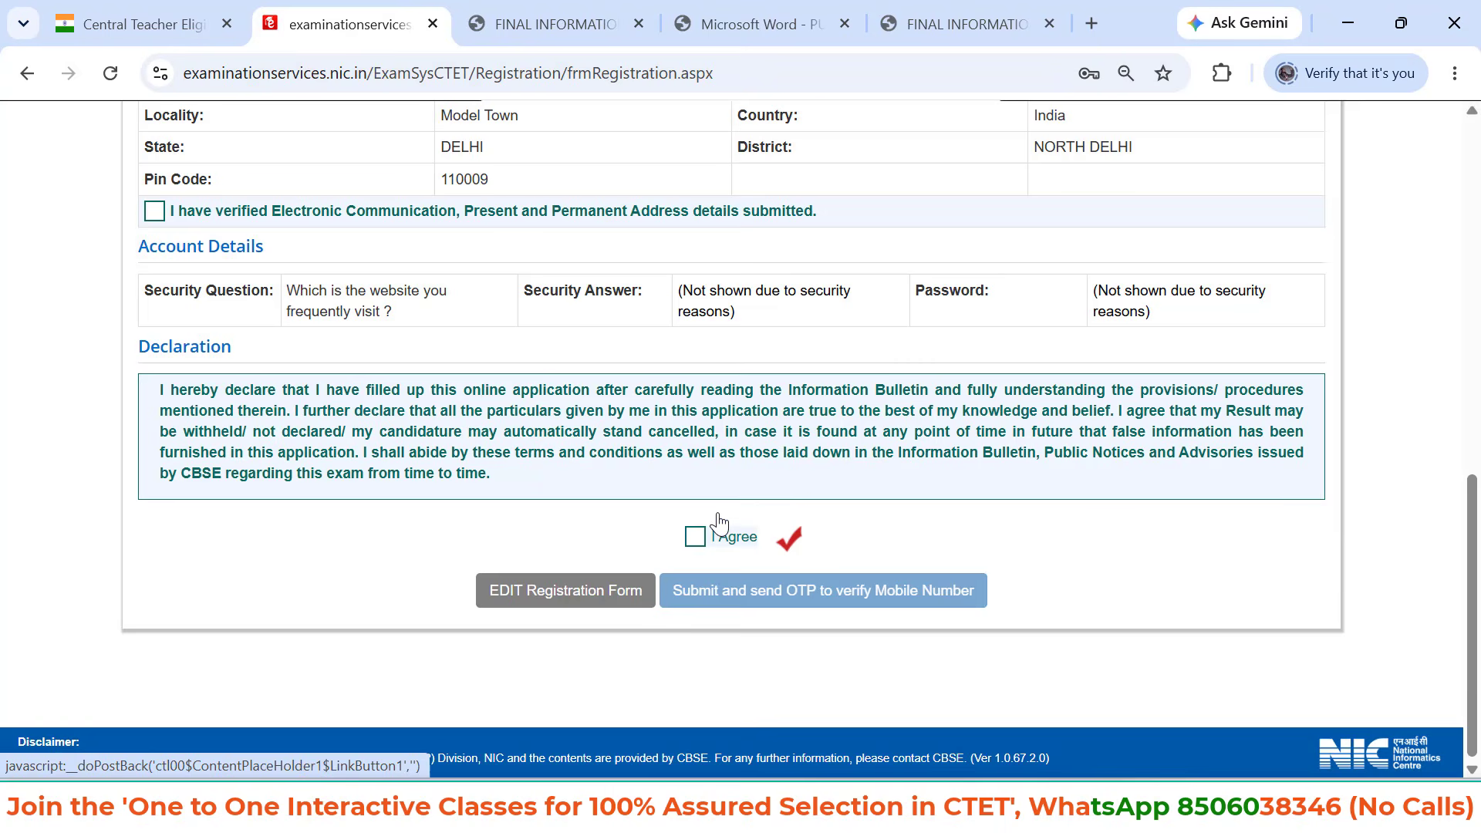
pyautogui.scroll(5, 718, 523)
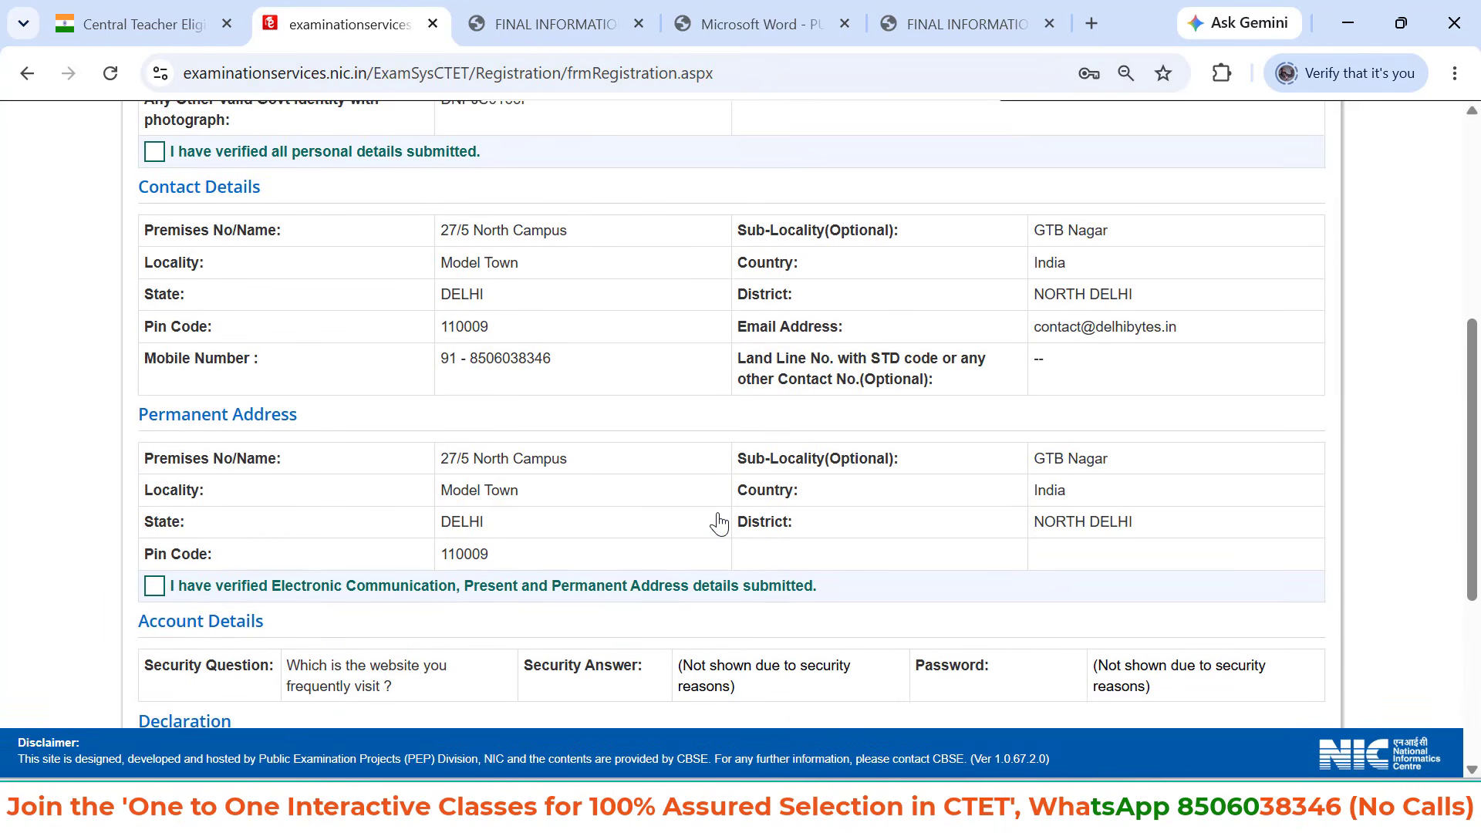
pyautogui.scroll(3, 718, 522)
# - Tick the personal and contact-details verification boxes and I Agree, then request the mobile OTP
pyautogui.click(155, 626)
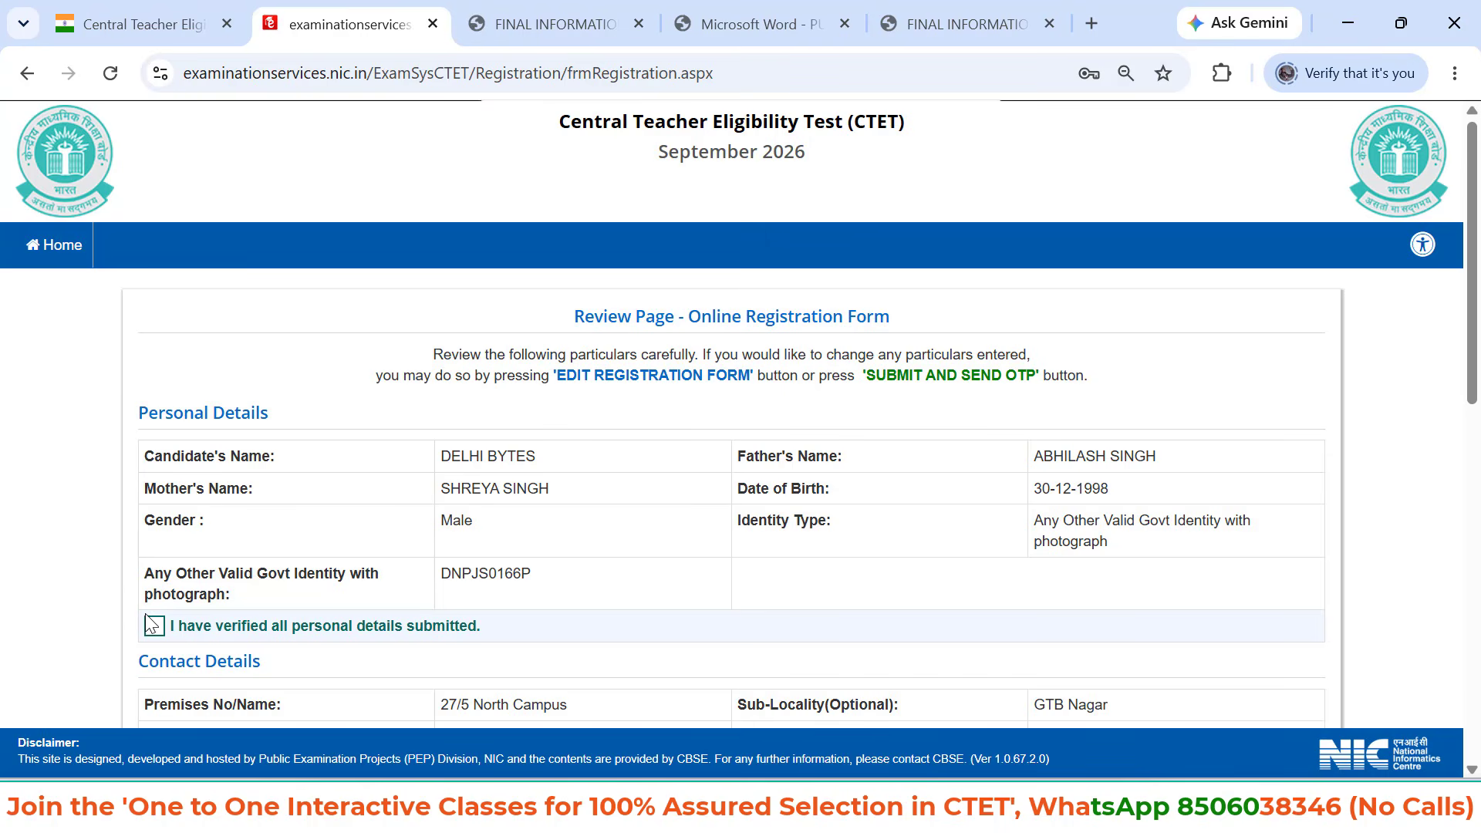
pyautogui.click(154, 627)
pyautogui.click(154, 626)
pyautogui.scroll(-1, 447, 582)
pyautogui.scroll(-8, 461, 571)
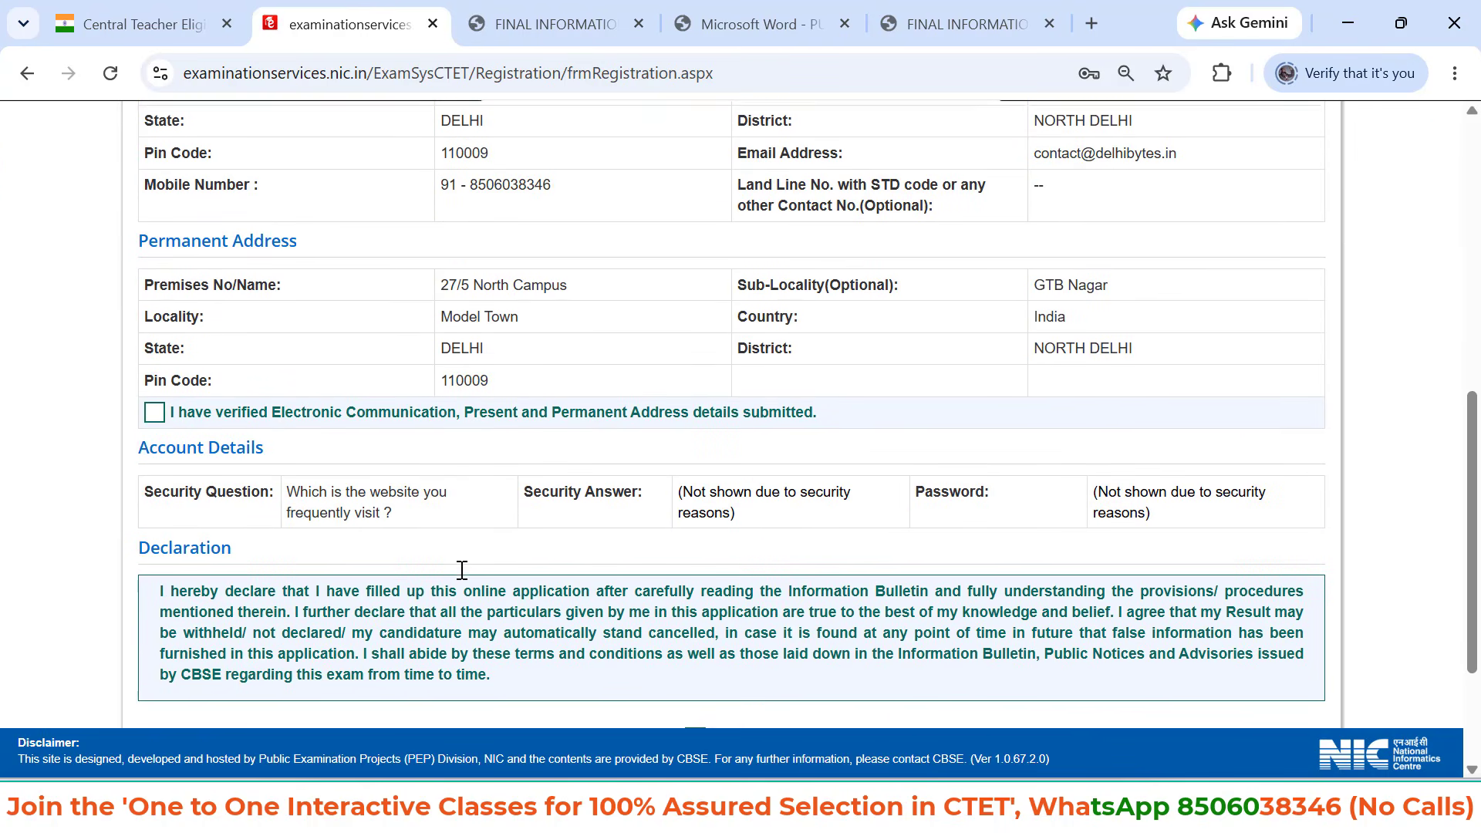
pyautogui.click(170, 405)
pyautogui.scroll(-3, 552, 423)
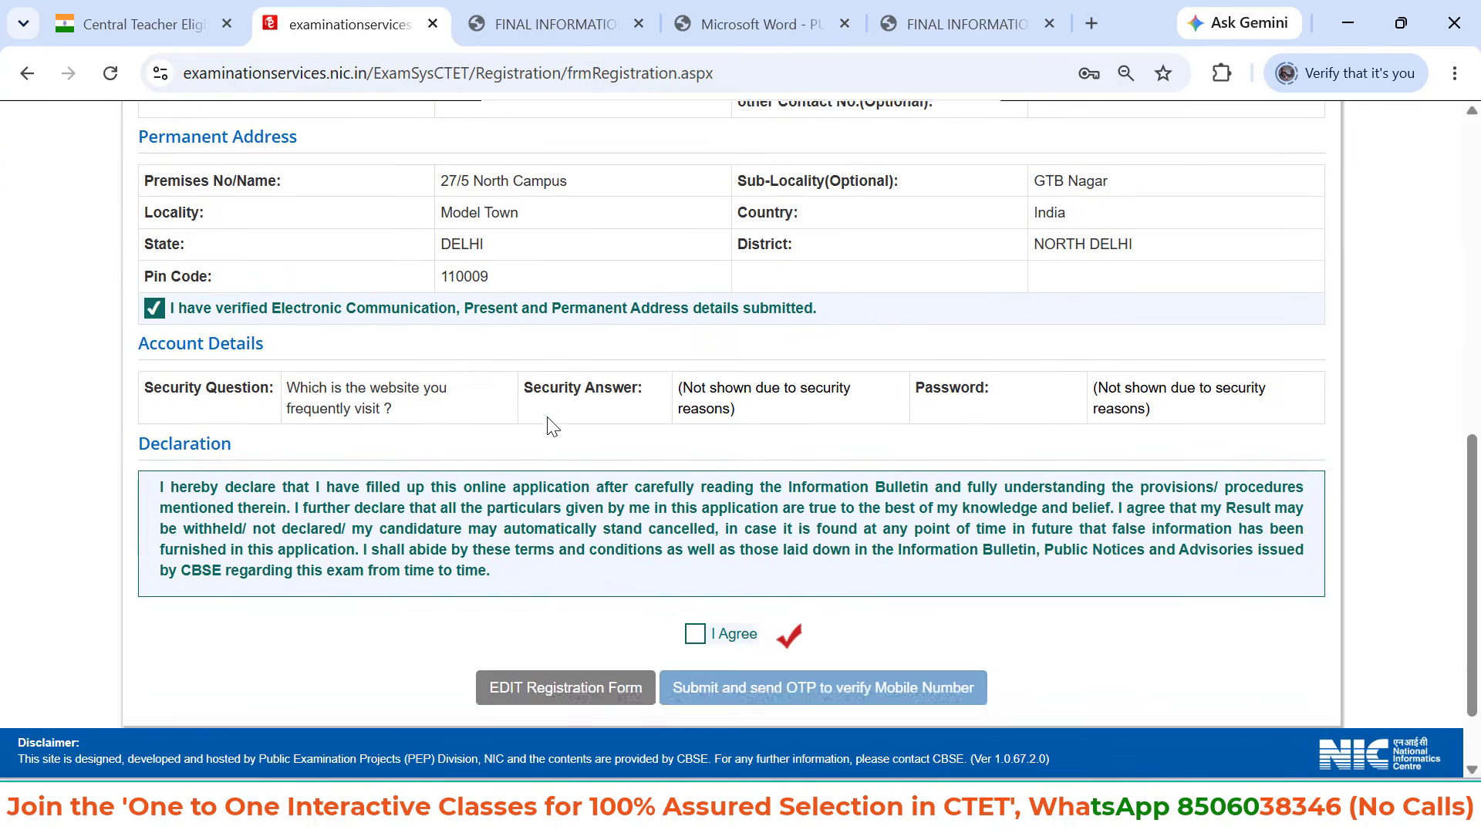
pyautogui.click(695, 538)
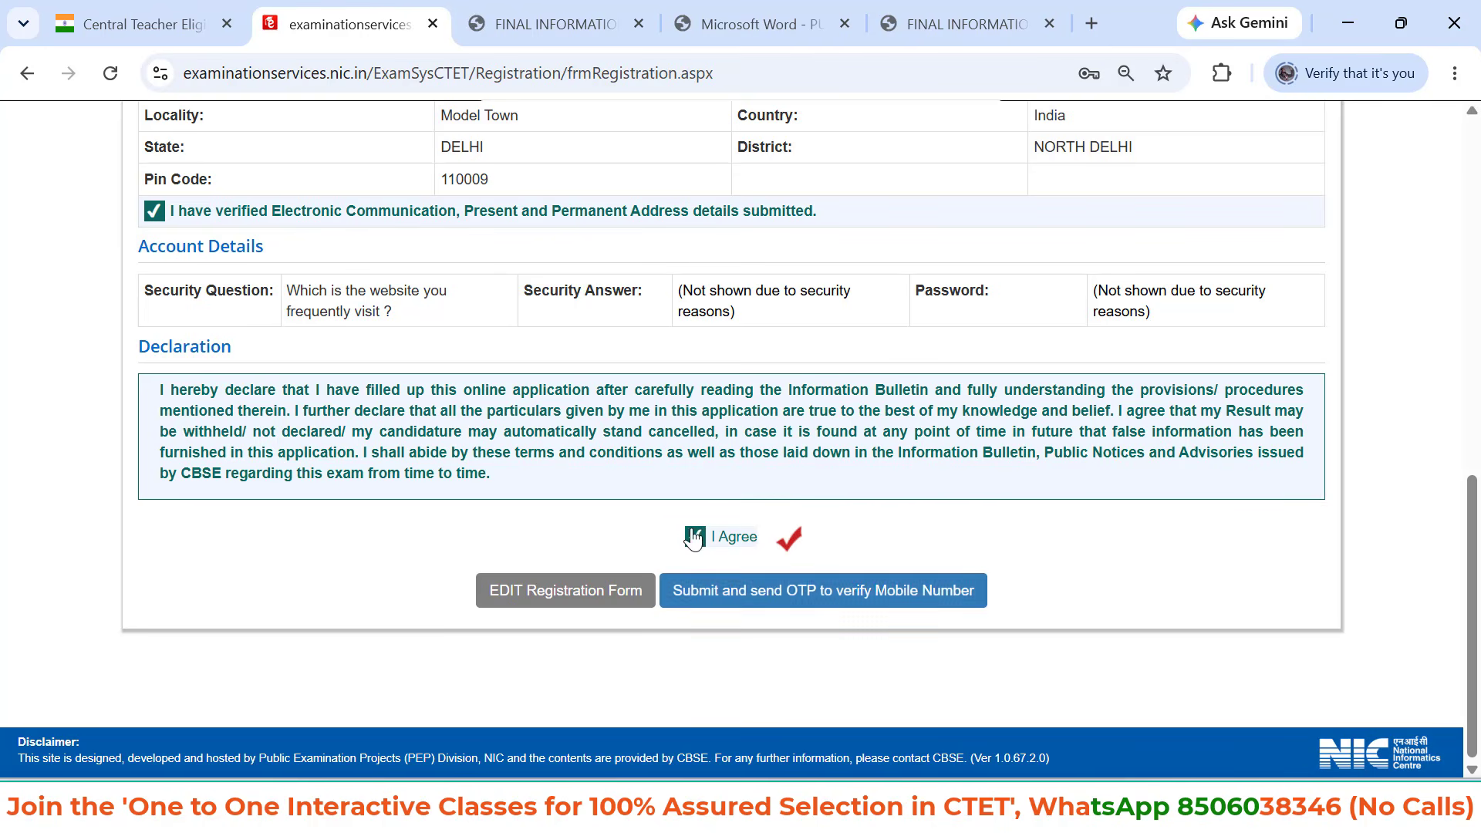
pyautogui.click(780, 606)
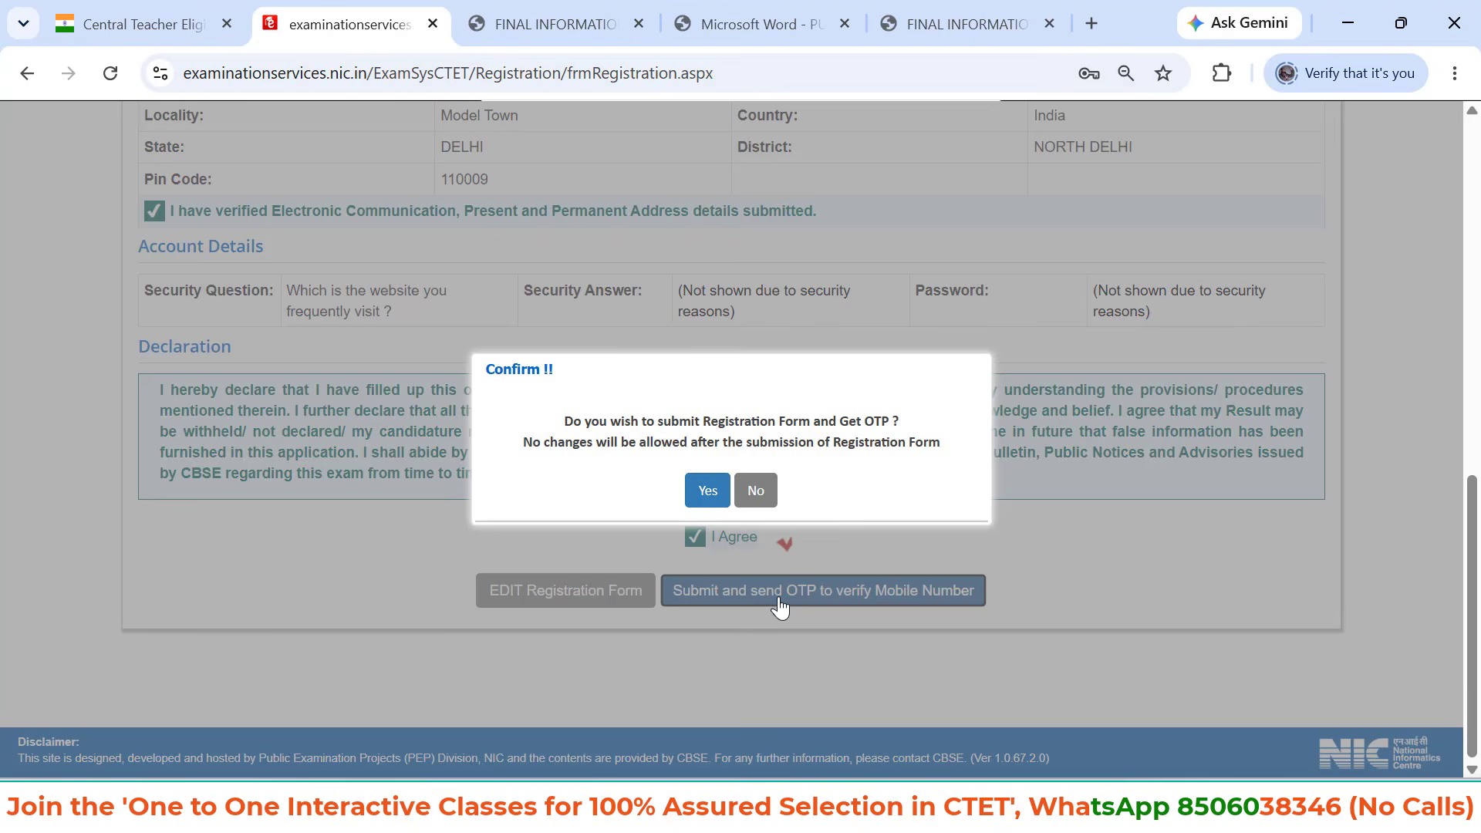
# - Confirm with Yes, enter the six-digit SMS one-time password, and submit the registration form
pyautogui.click(706, 491)
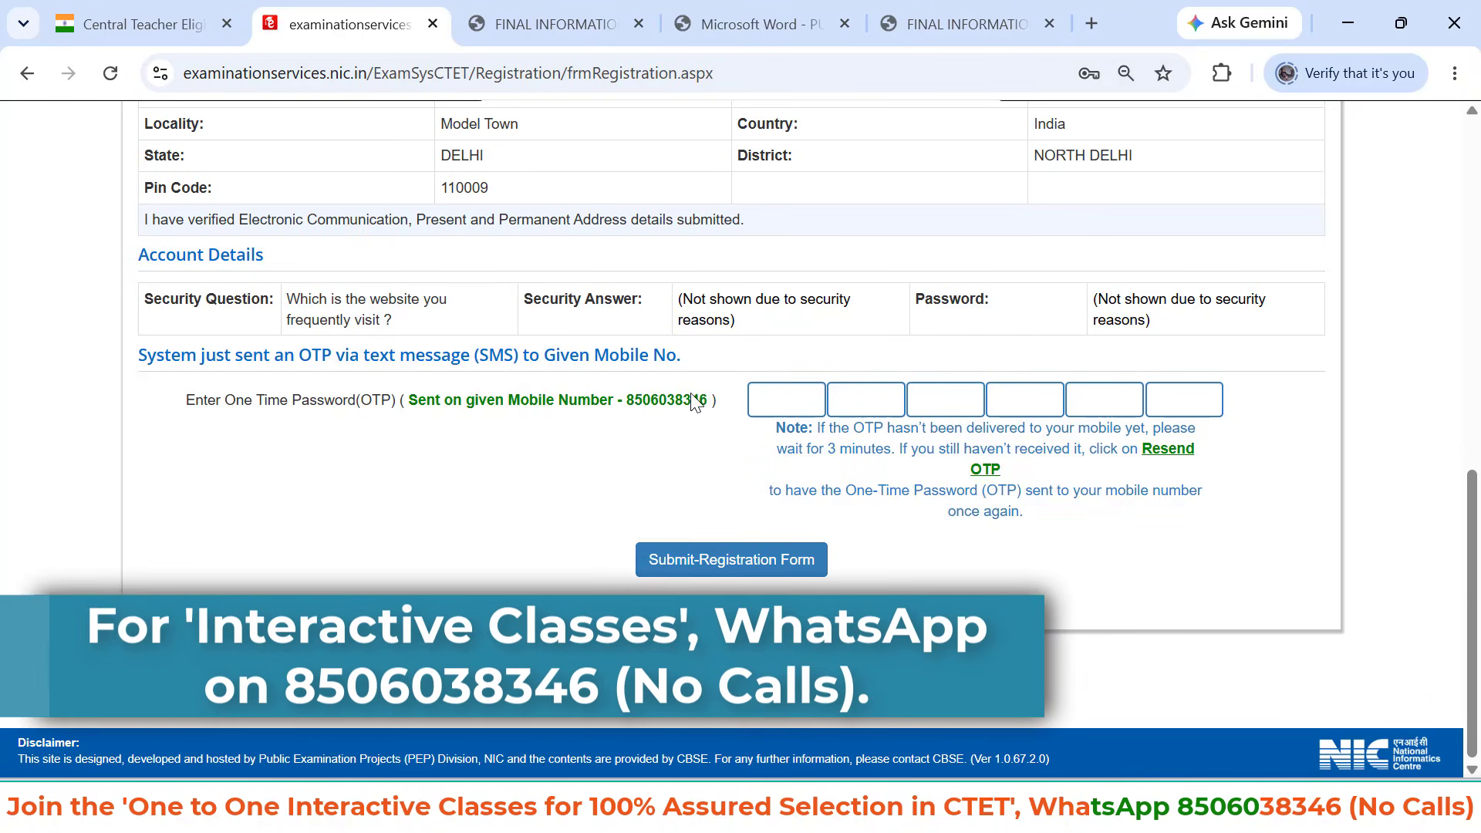
pyautogui.click(792, 406)
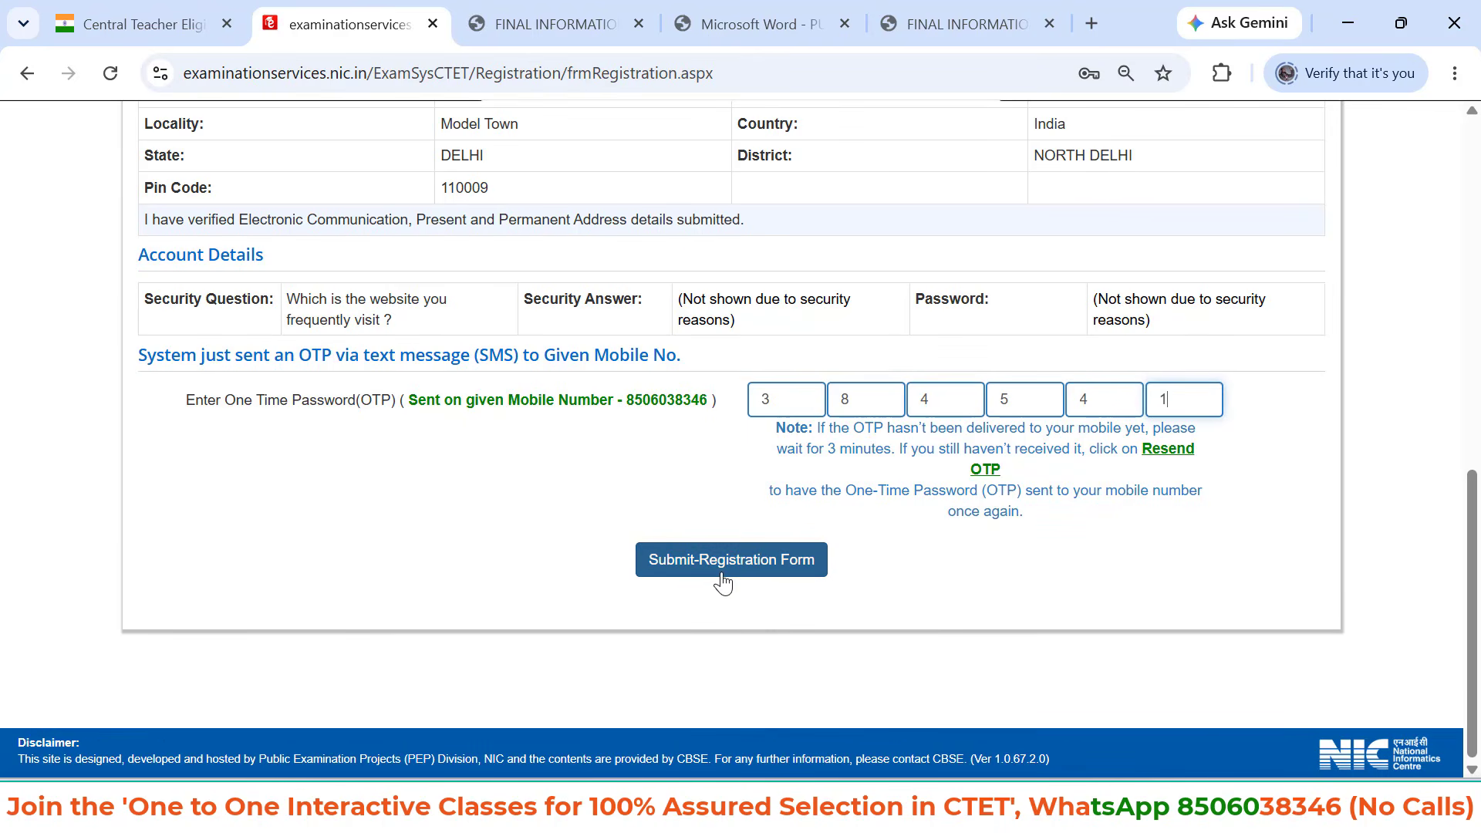
pyautogui.click(723, 574)
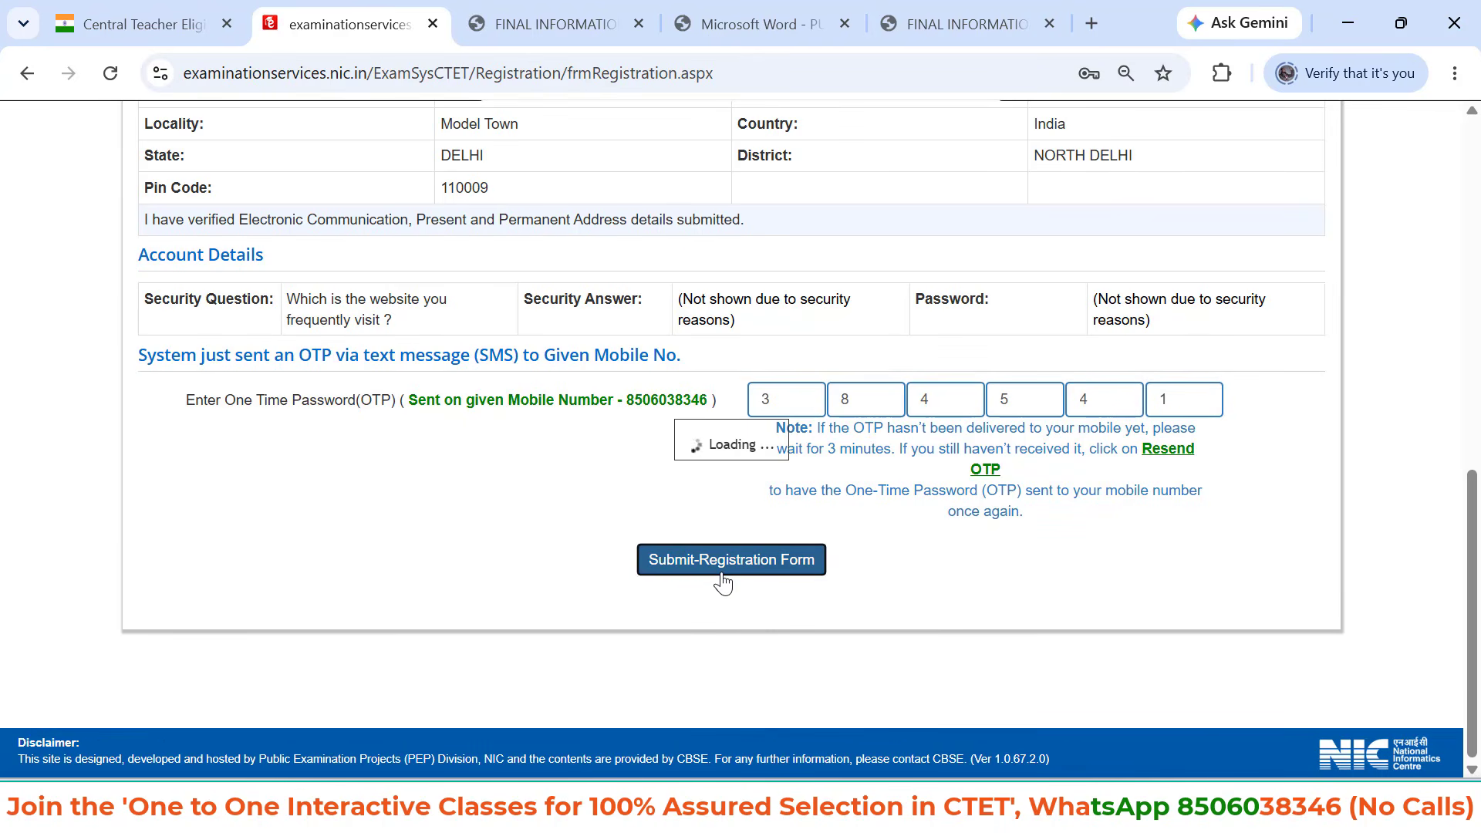
# - From the Candidate Home Page, open Fill Up Application Form and scroll through its step statuses
pyautogui.scroll(-1, 722, 580)
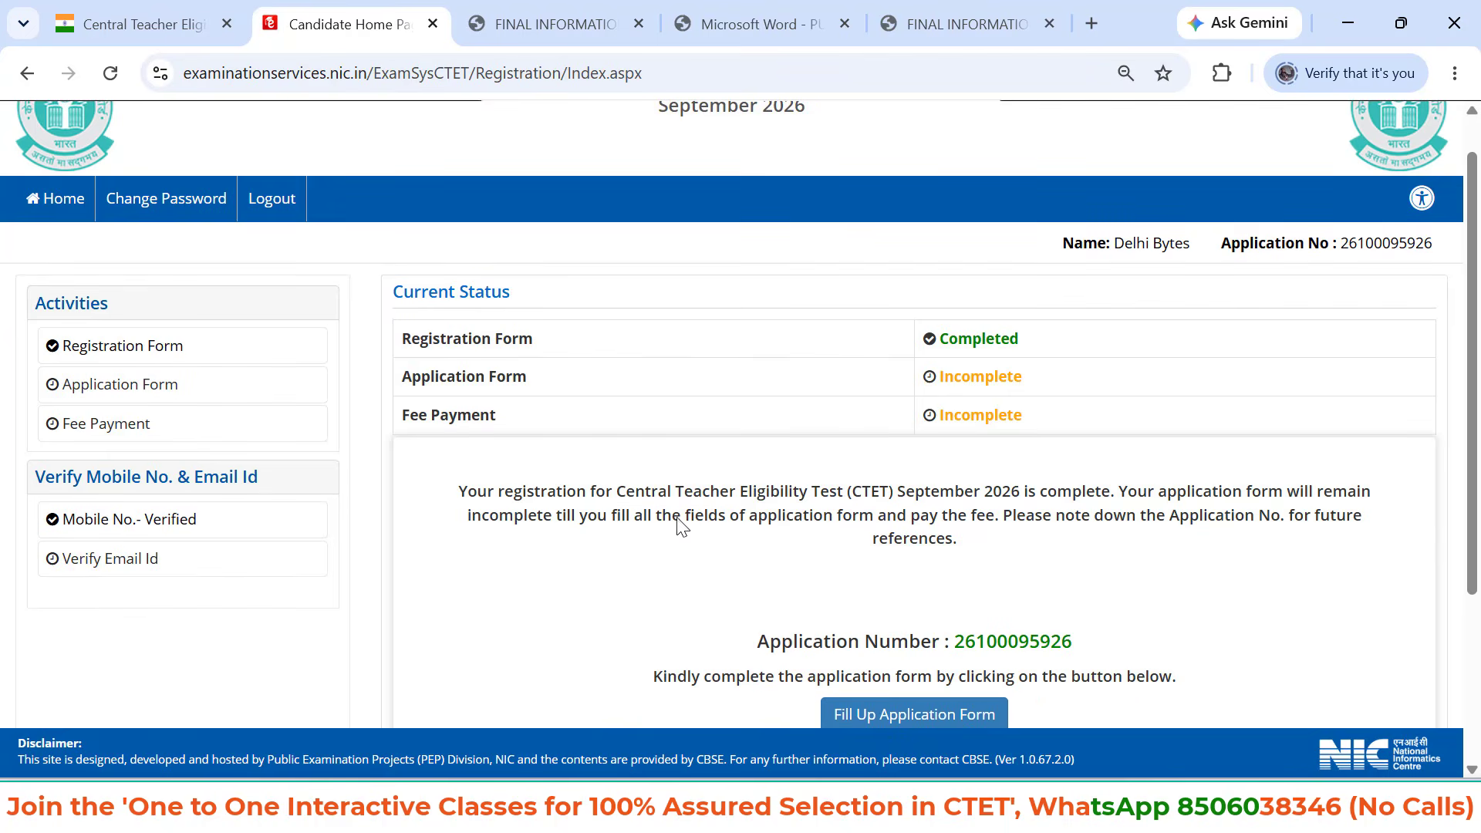
pyautogui.scroll(-2, 843, 396)
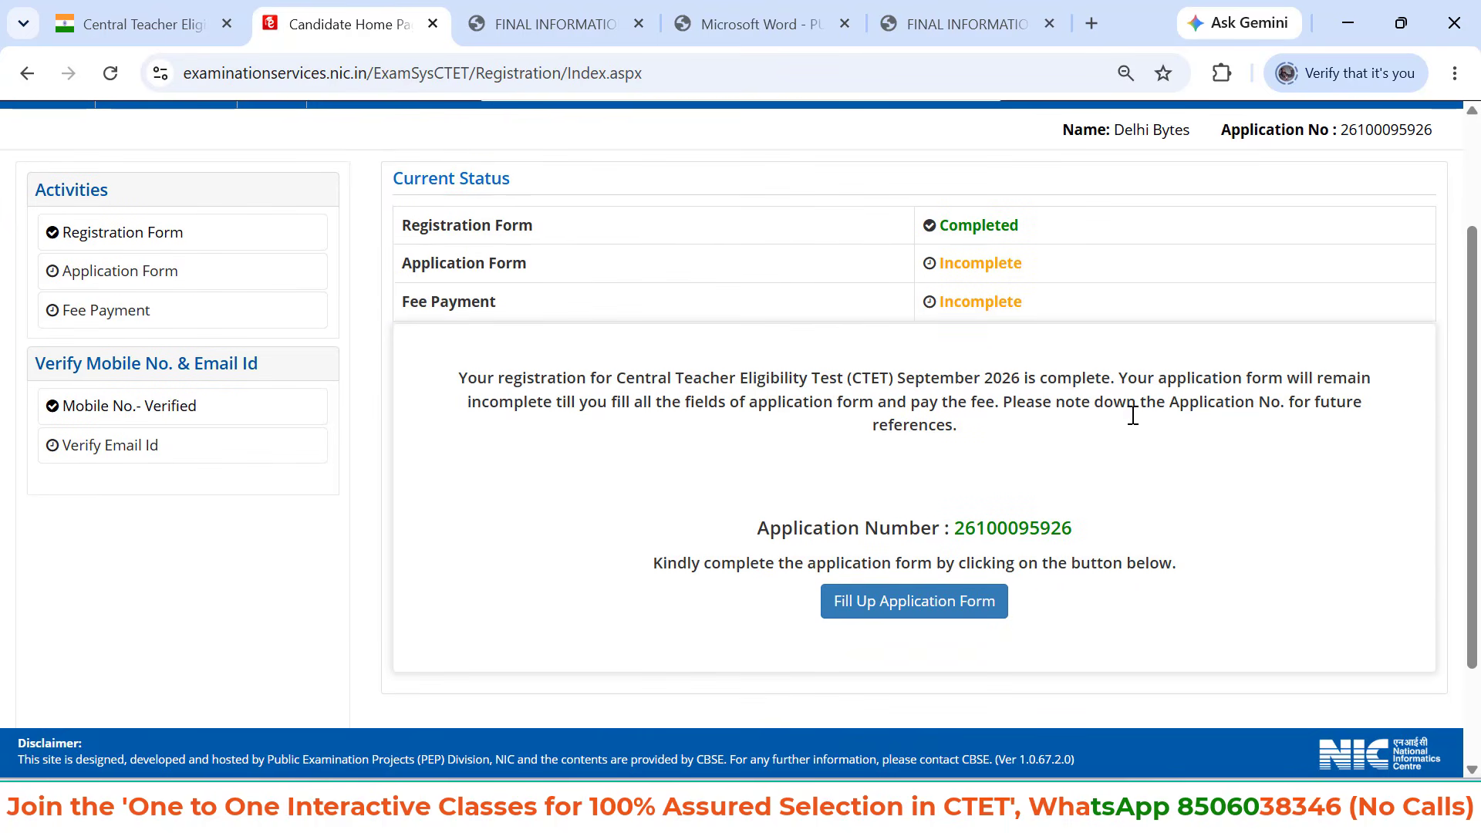
pyautogui.click(965, 588)
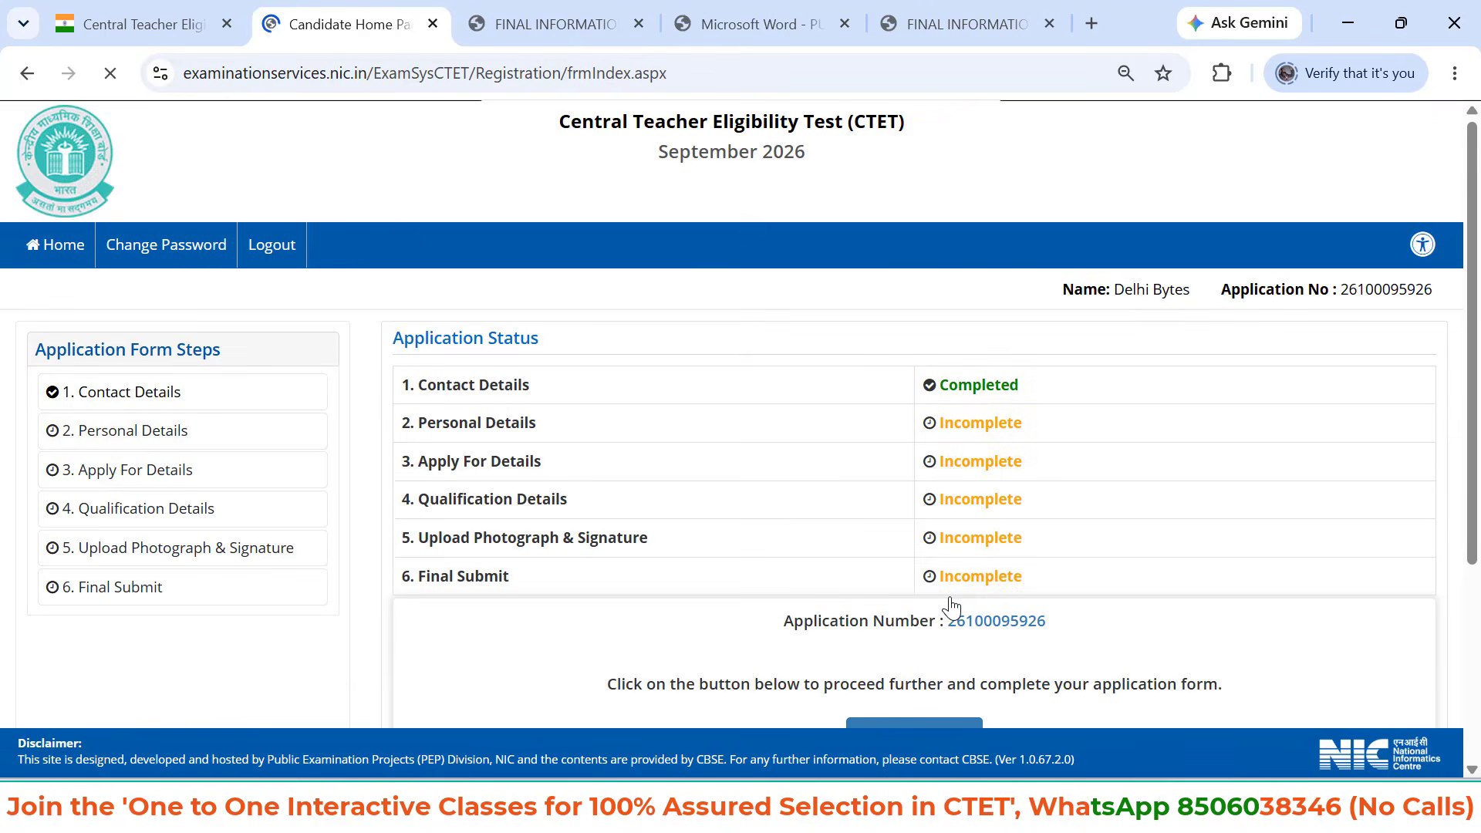
pyautogui.scroll(-2, 951, 607)
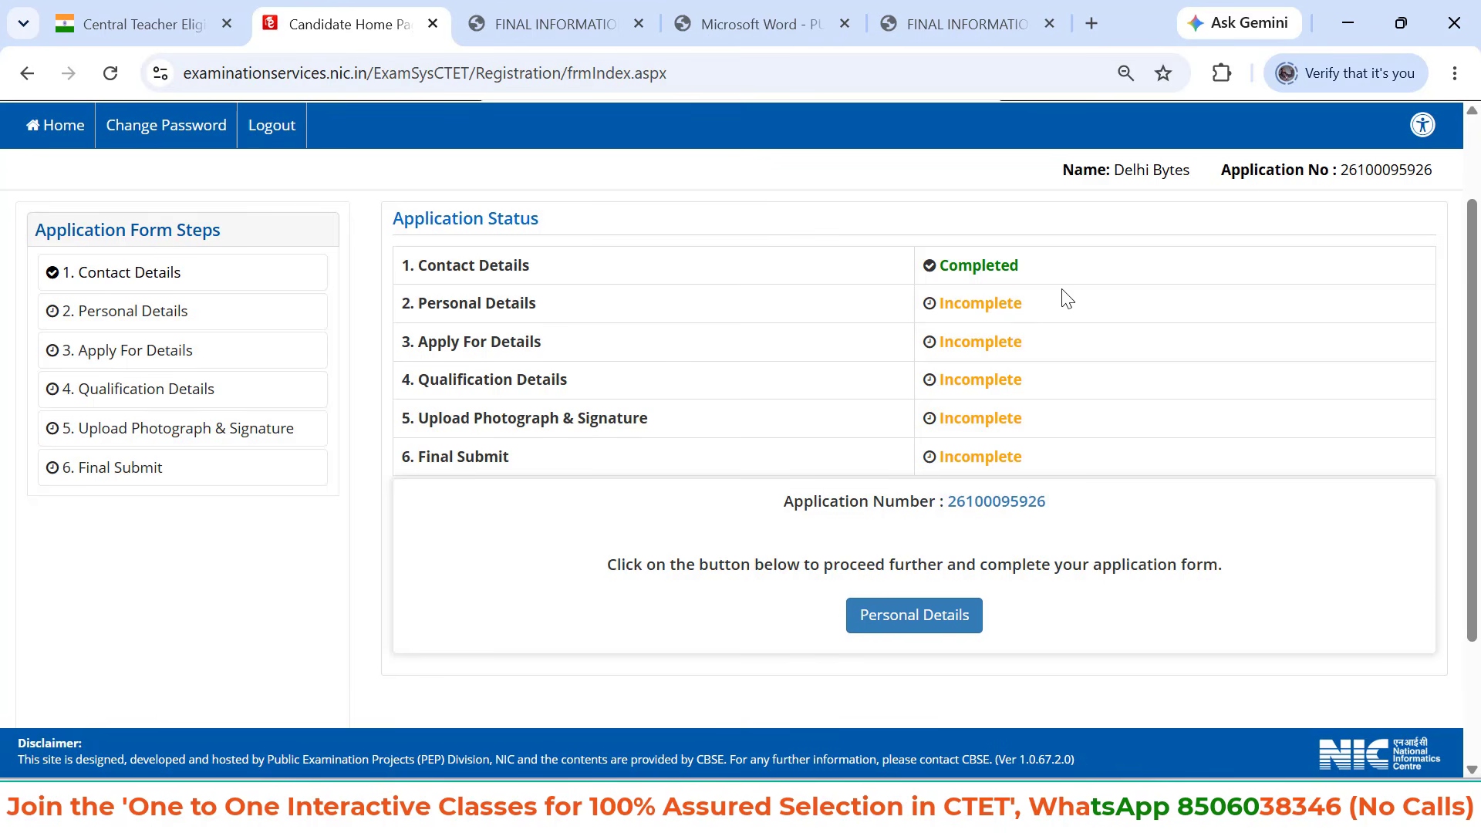
pyautogui.scroll(-1, 1034, 449)
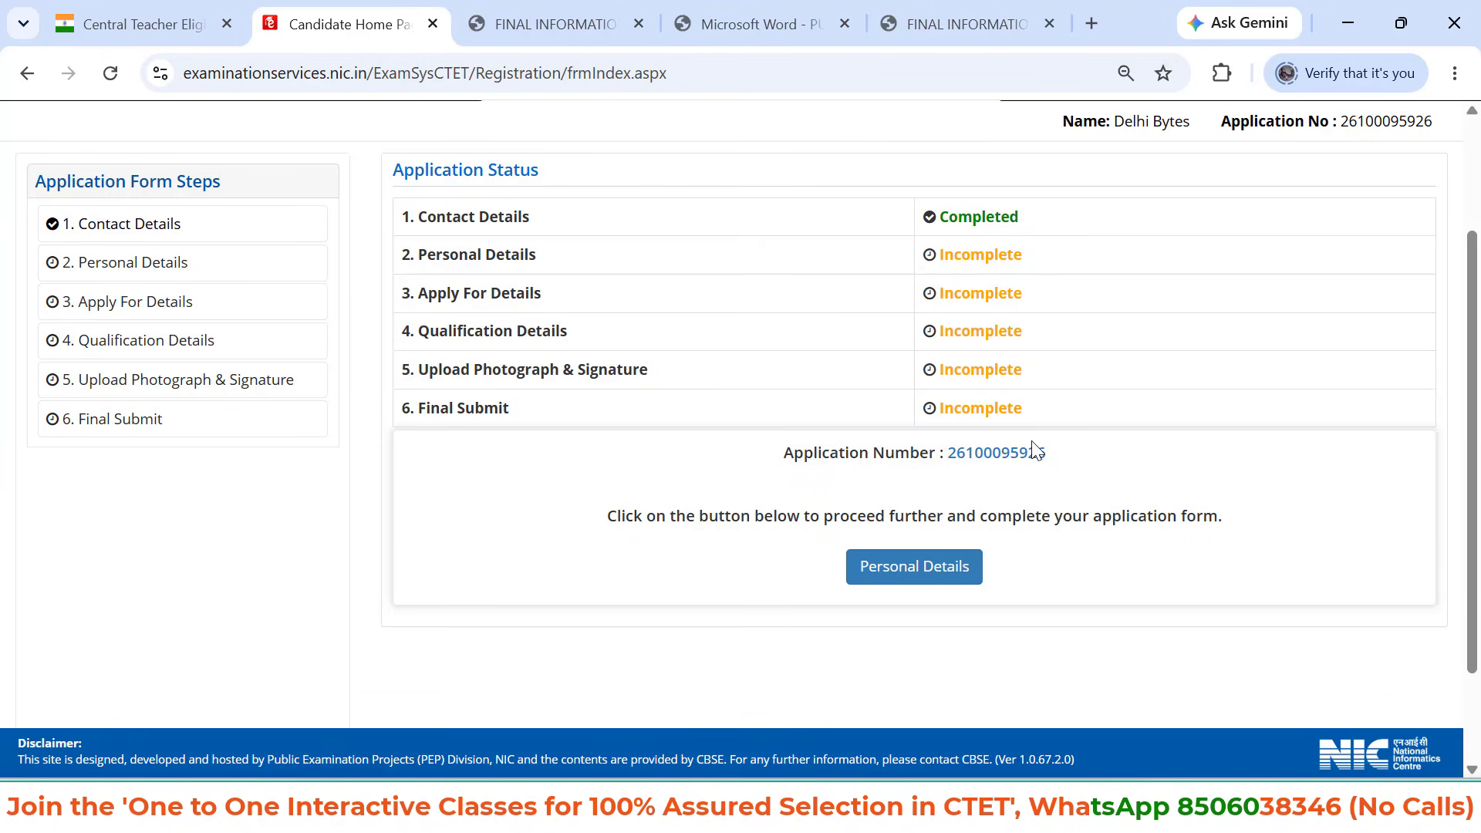
pyautogui.scroll(-1, 1036, 451)
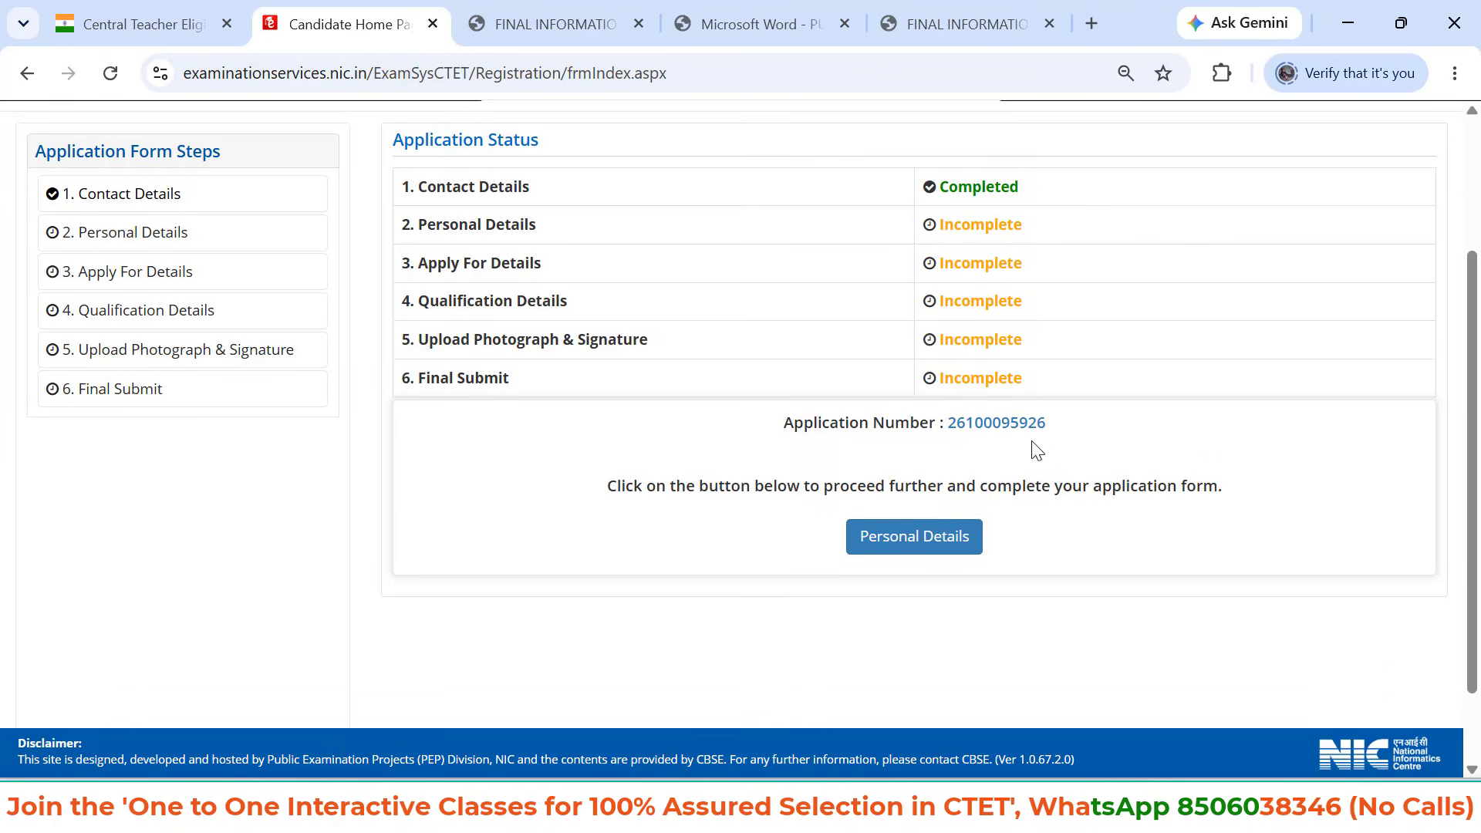
# - In Personal Details, set nationality to Indian and category to General, confirming General
pyautogui.click(925, 538)
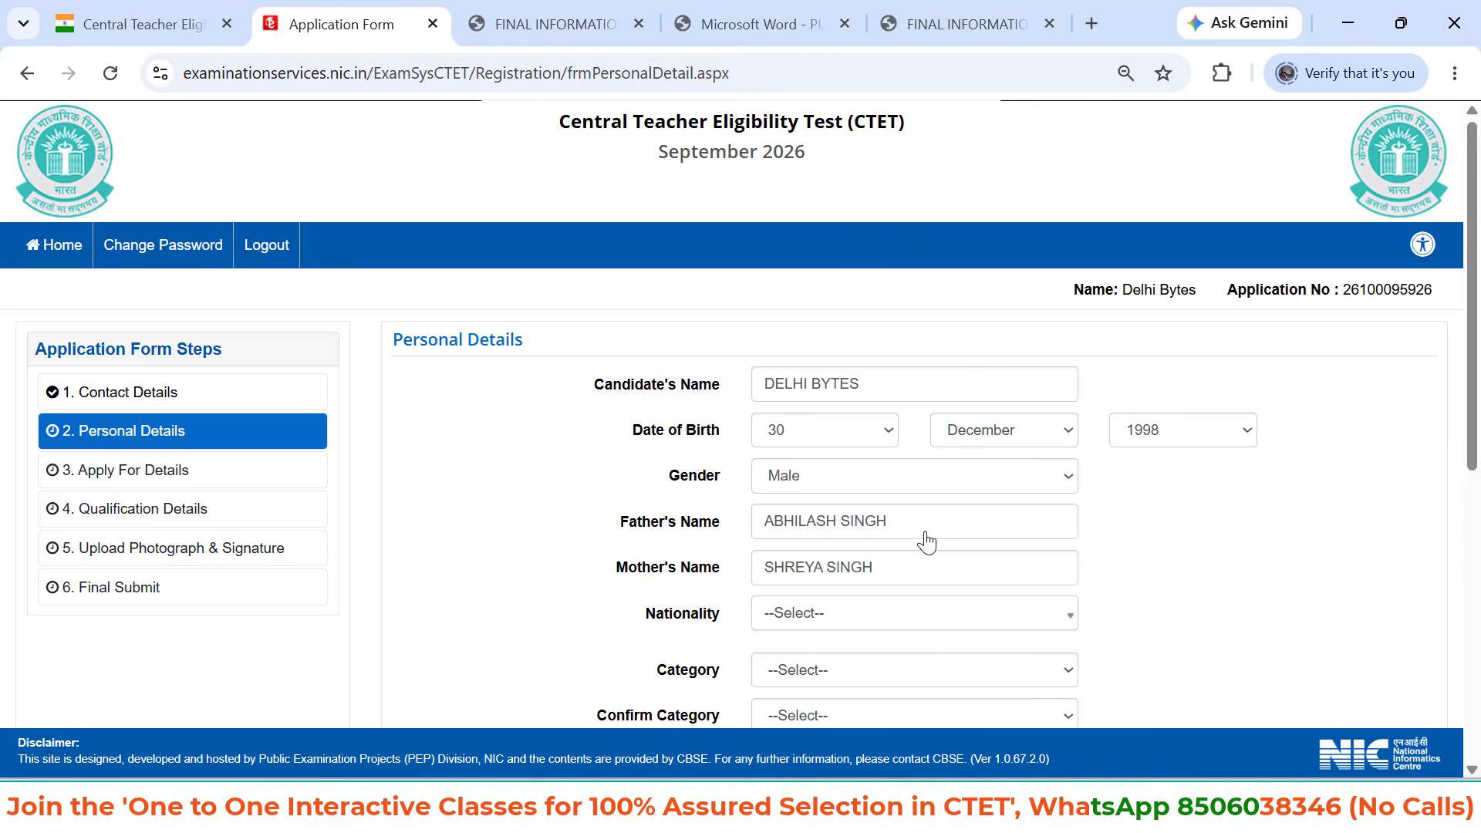
pyautogui.scroll(-1, 926, 542)
pyautogui.scroll(-3, 926, 540)
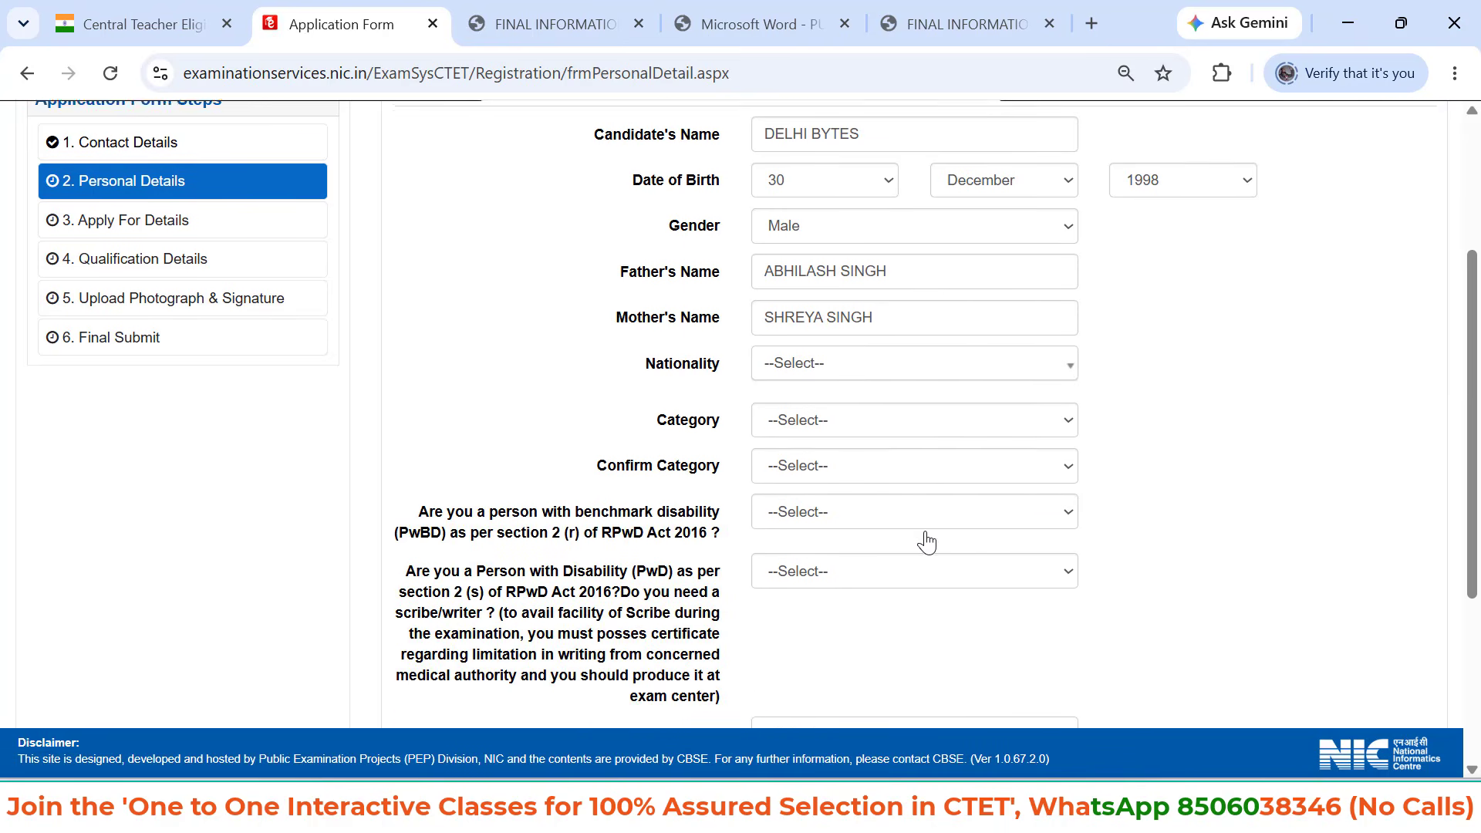
pyautogui.click(908, 381)
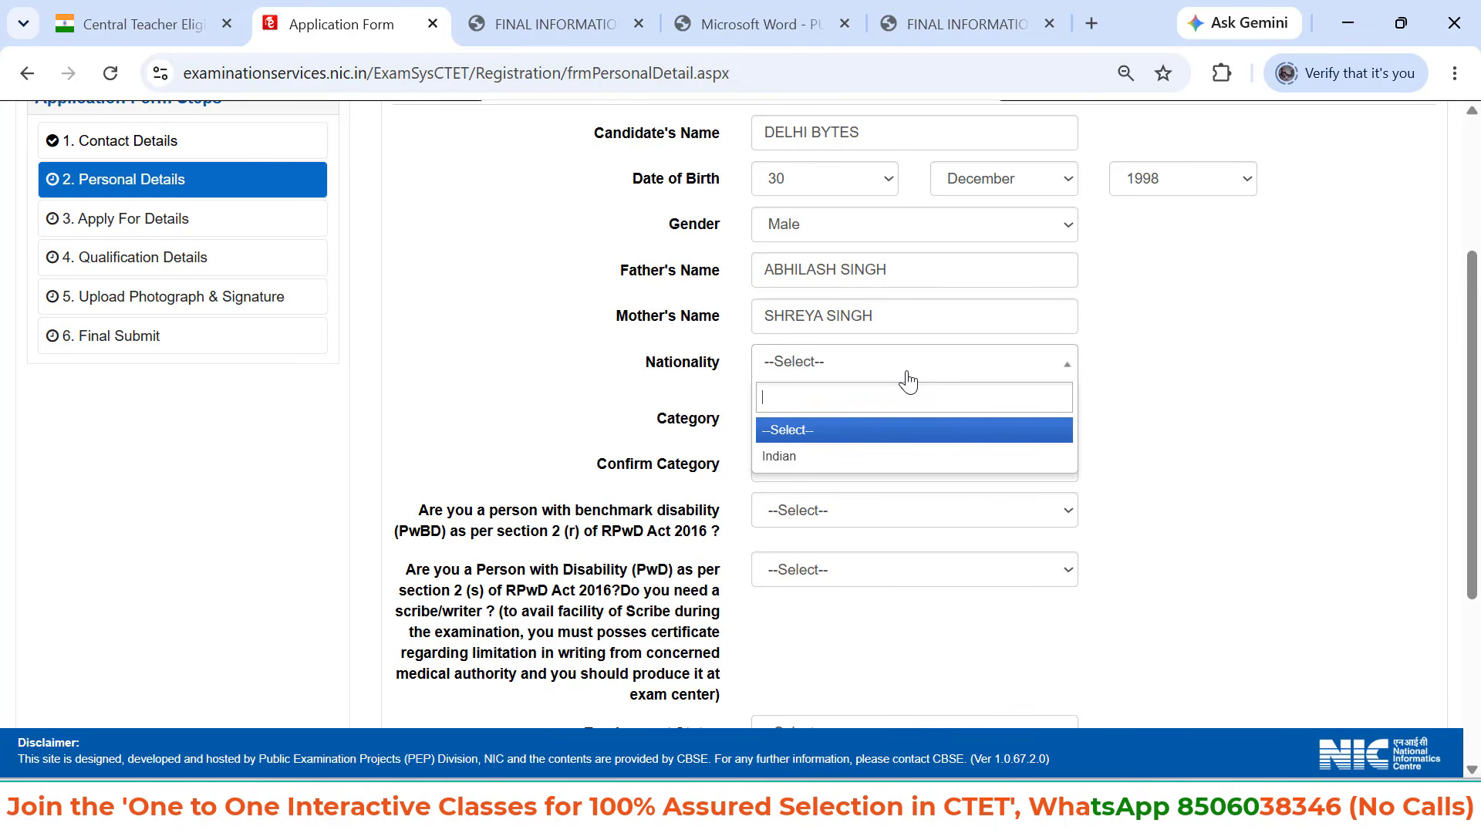
pyautogui.click(848, 457)
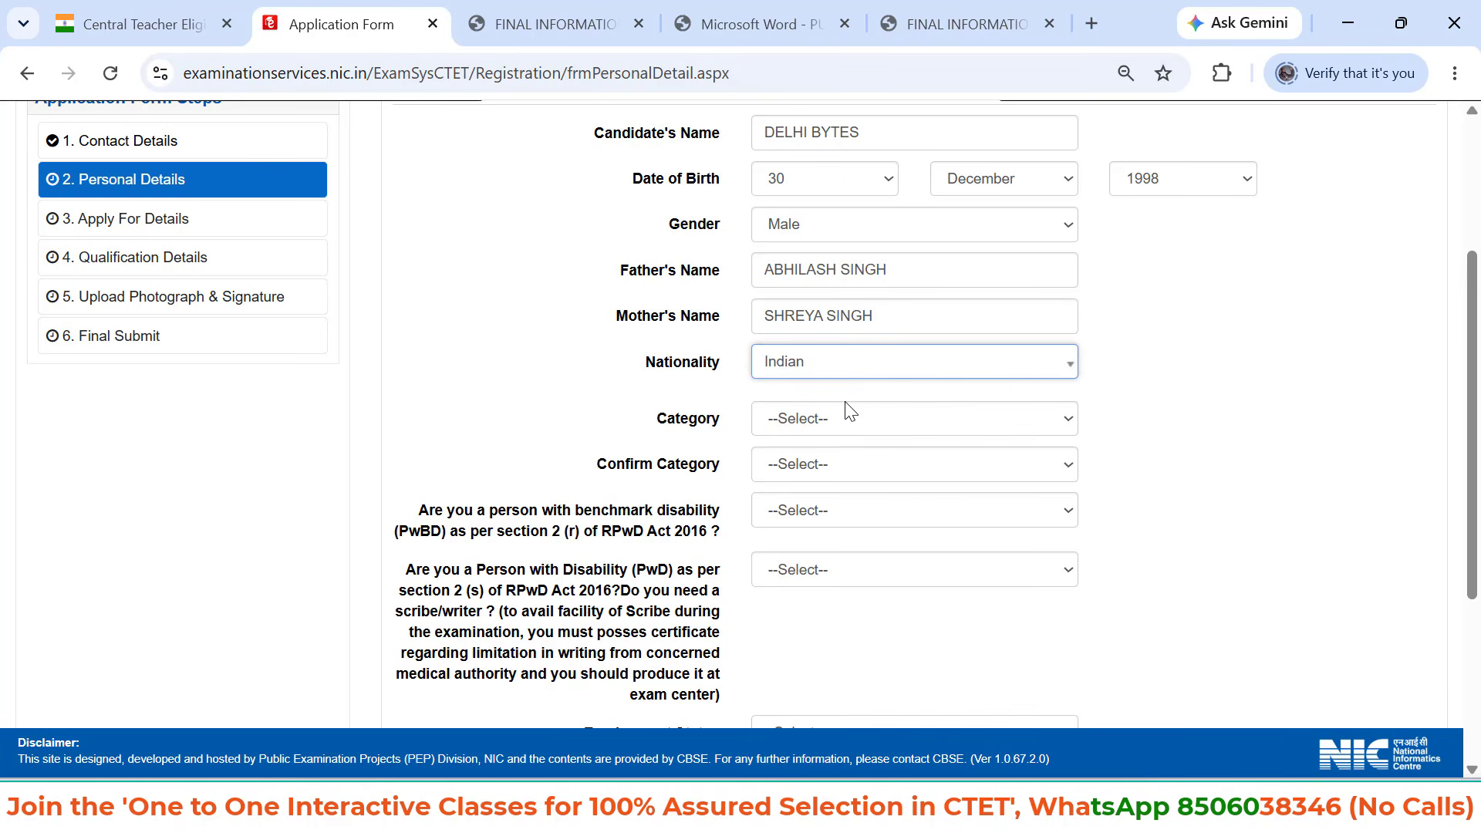
pyautogui.click(841, 416)
pyautogui.click(813, 550)
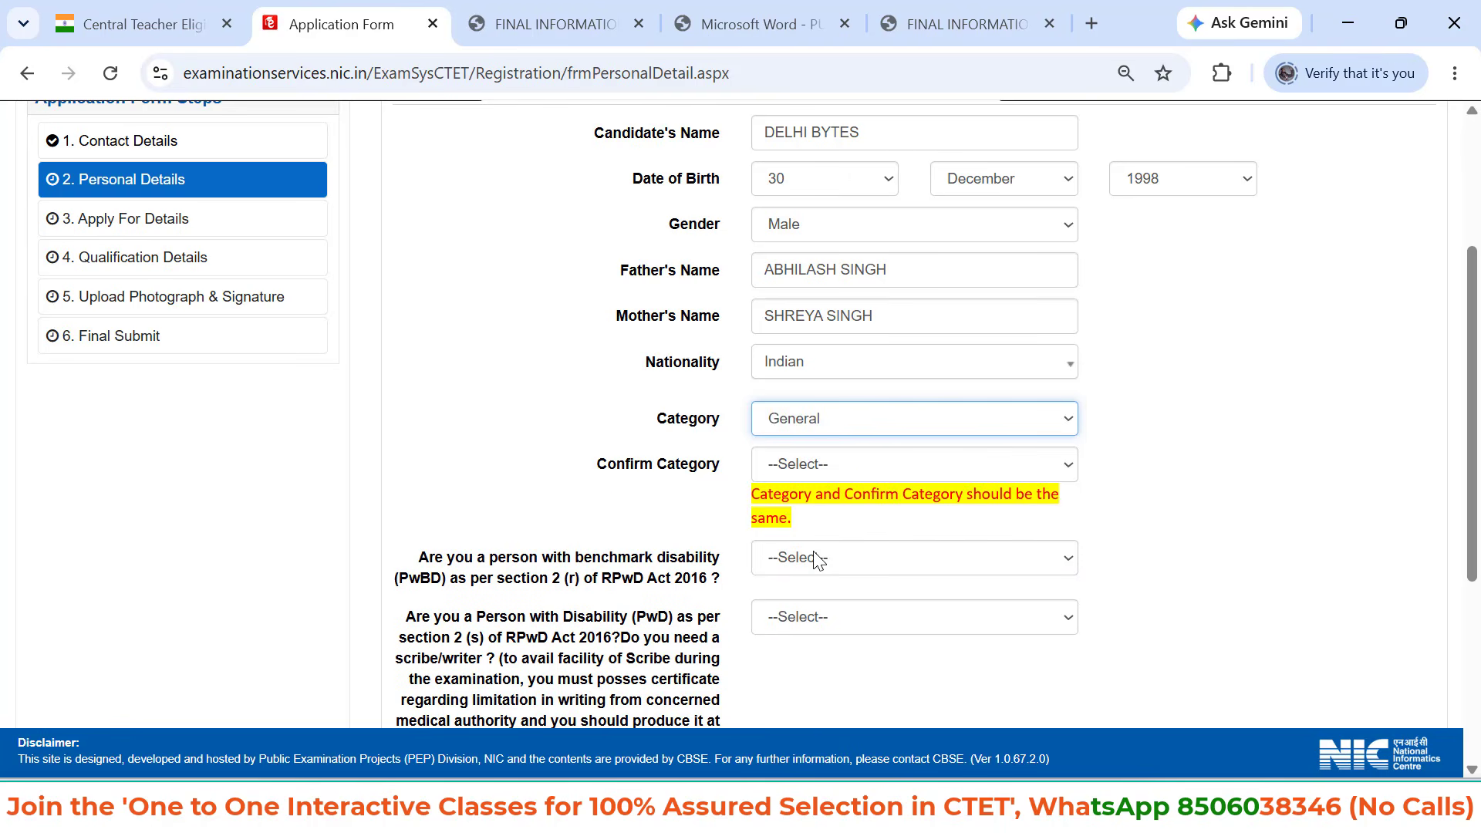
pyautogui.click(924, 470)
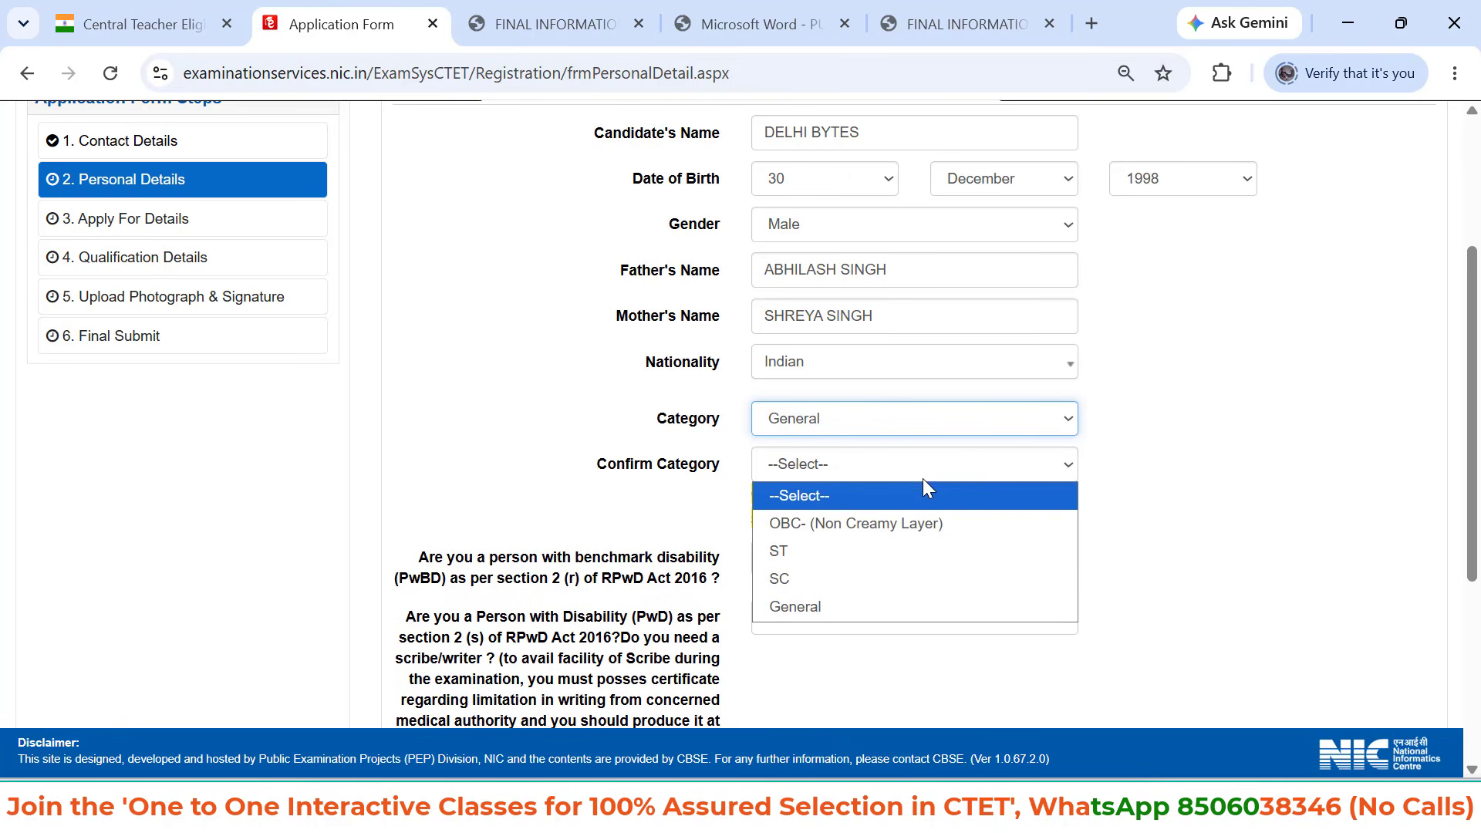
pyautogui.click(868, 606)
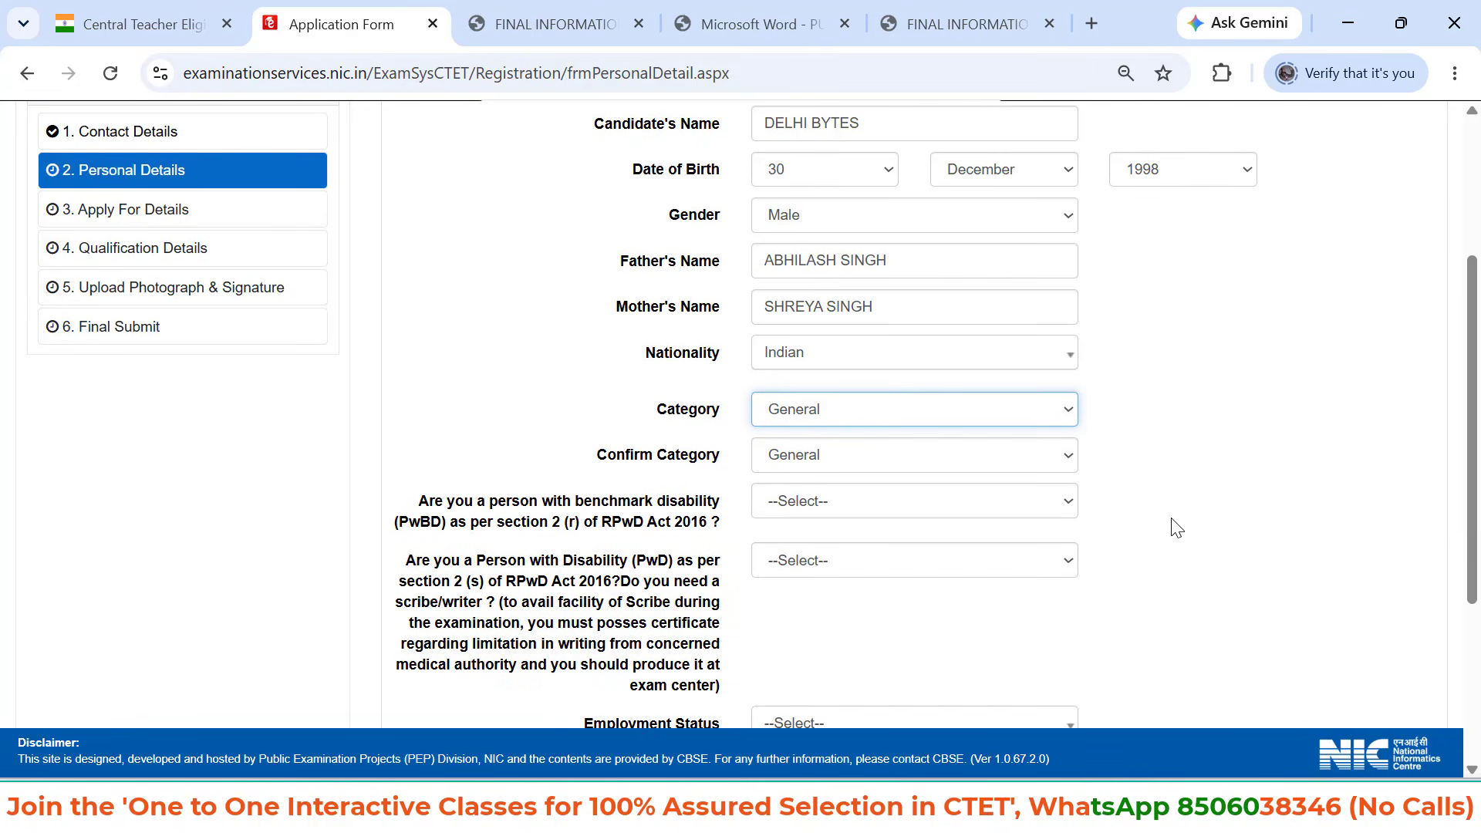
# - Answer No to benchmark disability and scribe, and set employment status to Not Employed
pyautogui.scroll(-2, 1176, 529)
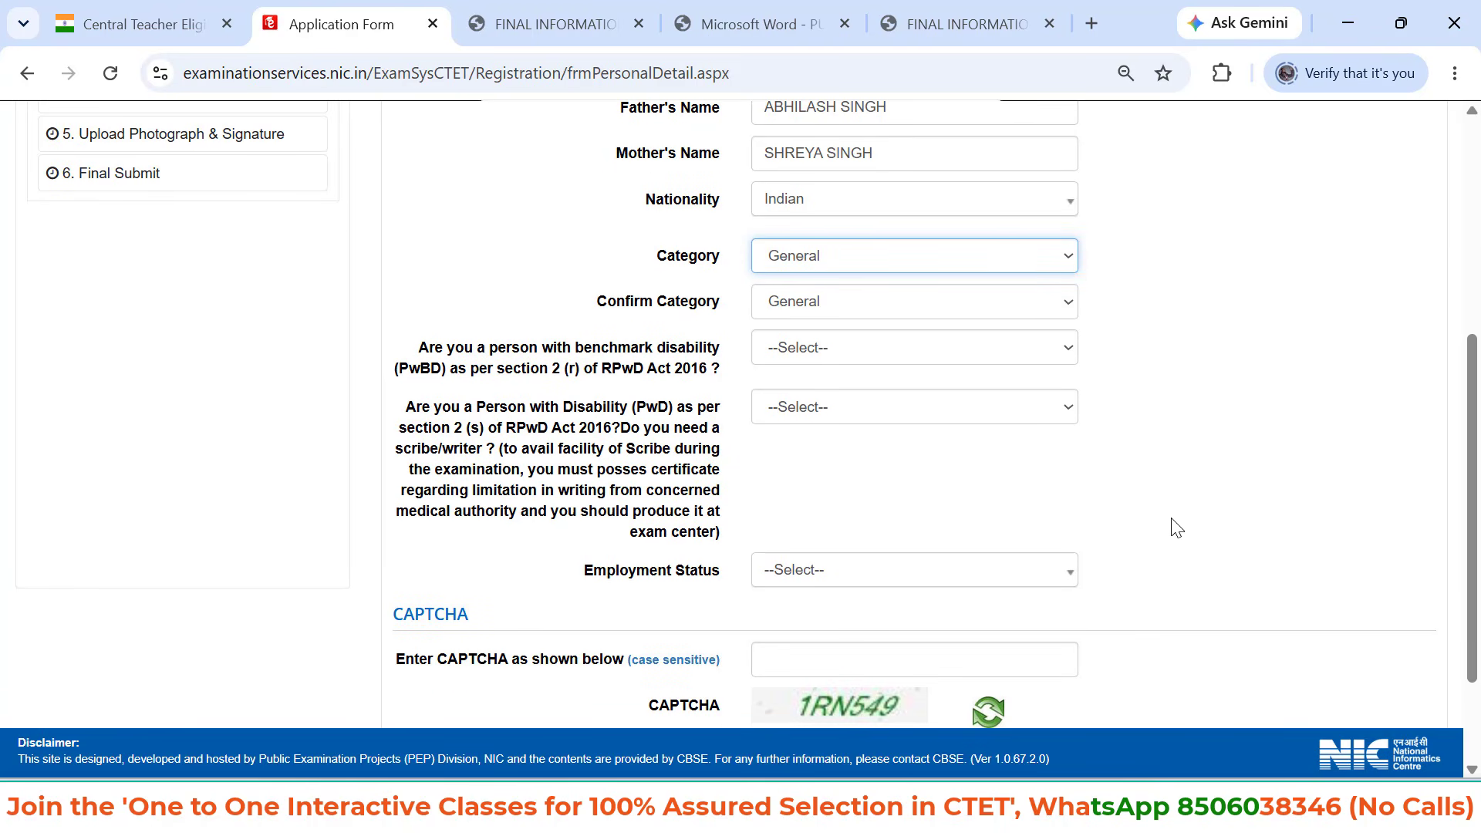
pyautogui.click(1069, 346)
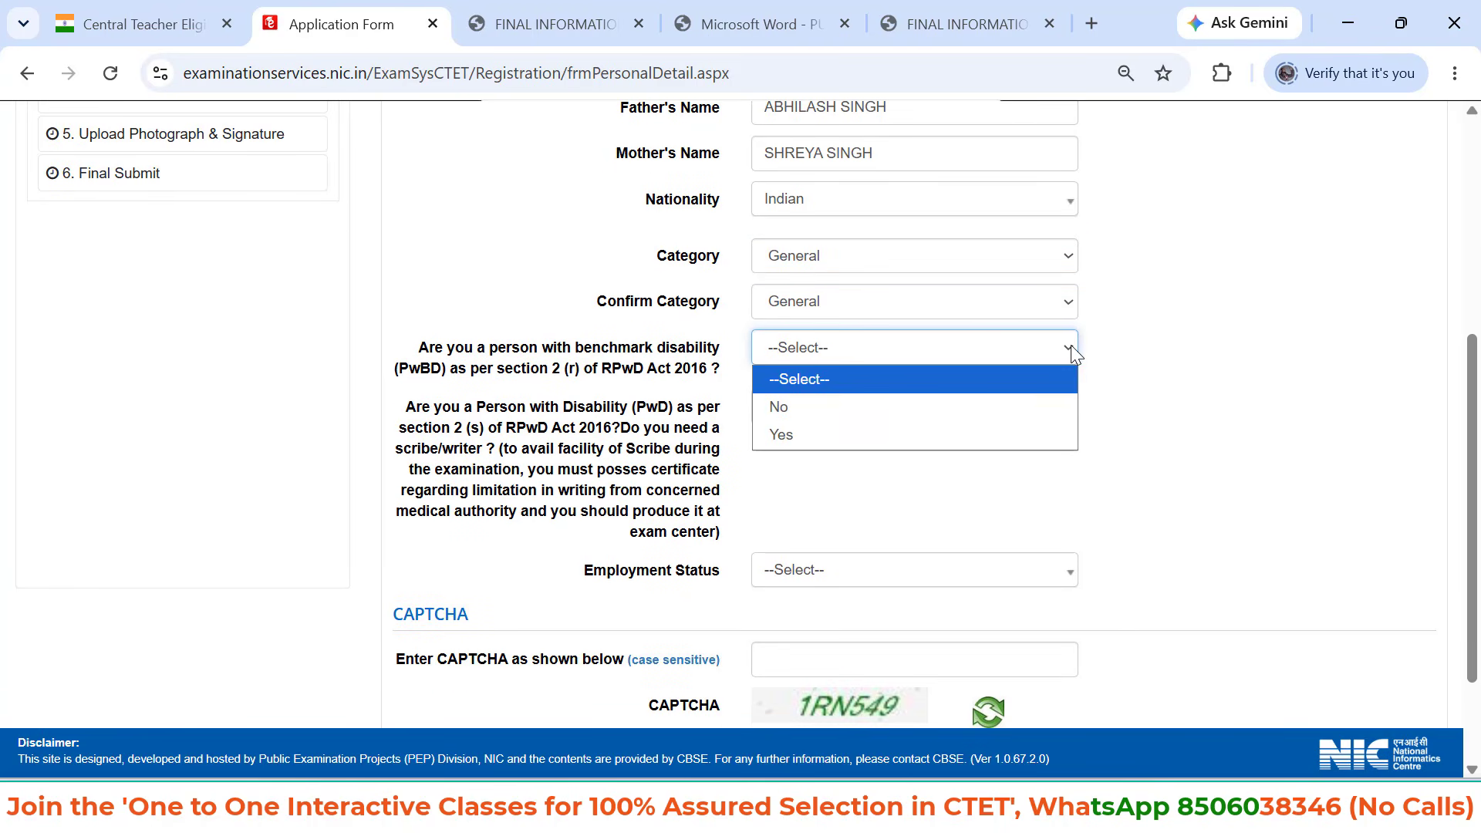
pyautogui.click(923, 407)
pyautogui.click(925, 406)
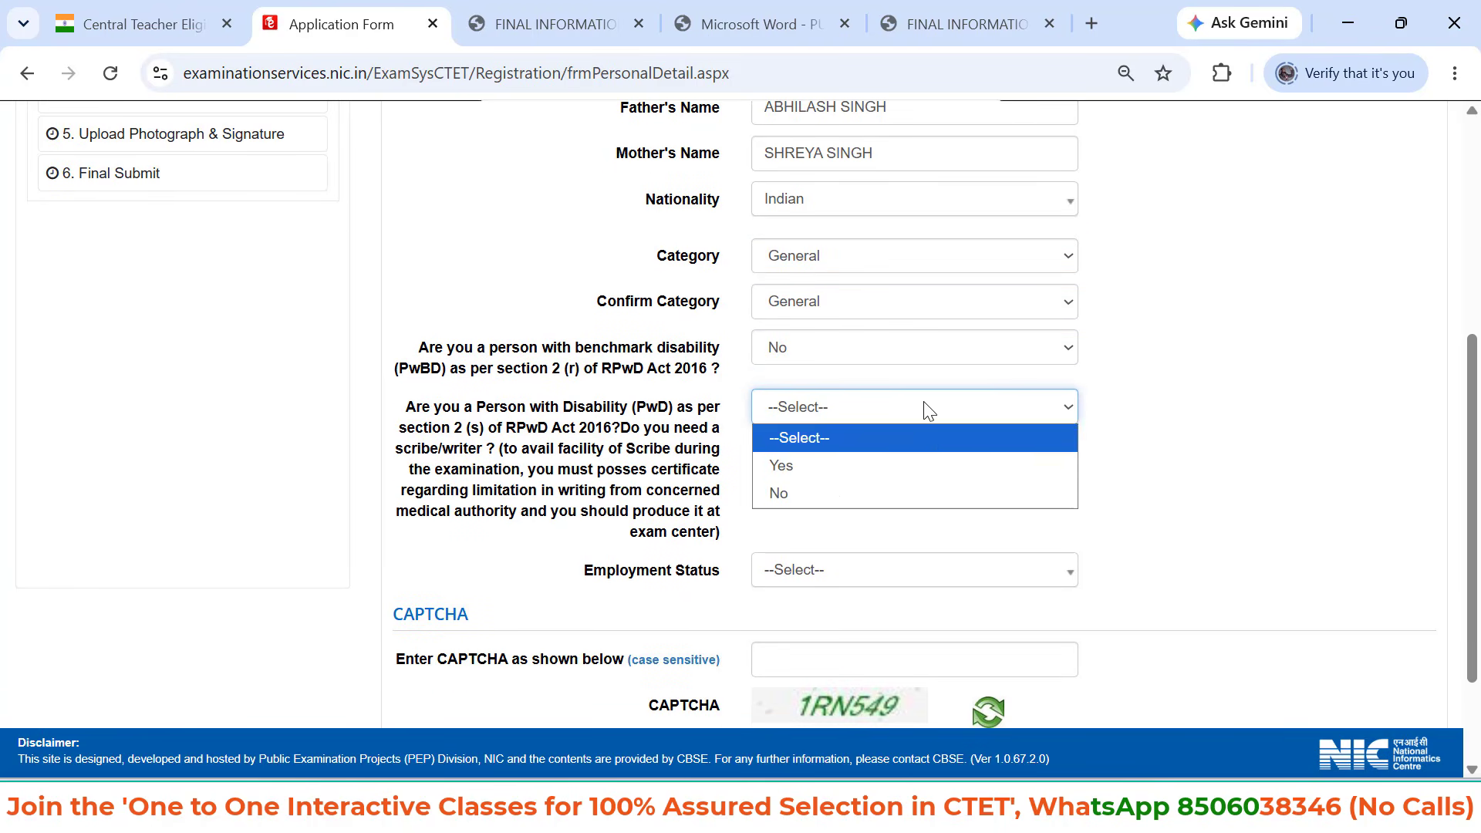
pyautogui.click(842, 494)
pyautogui.scroll(-1, 959, 484)
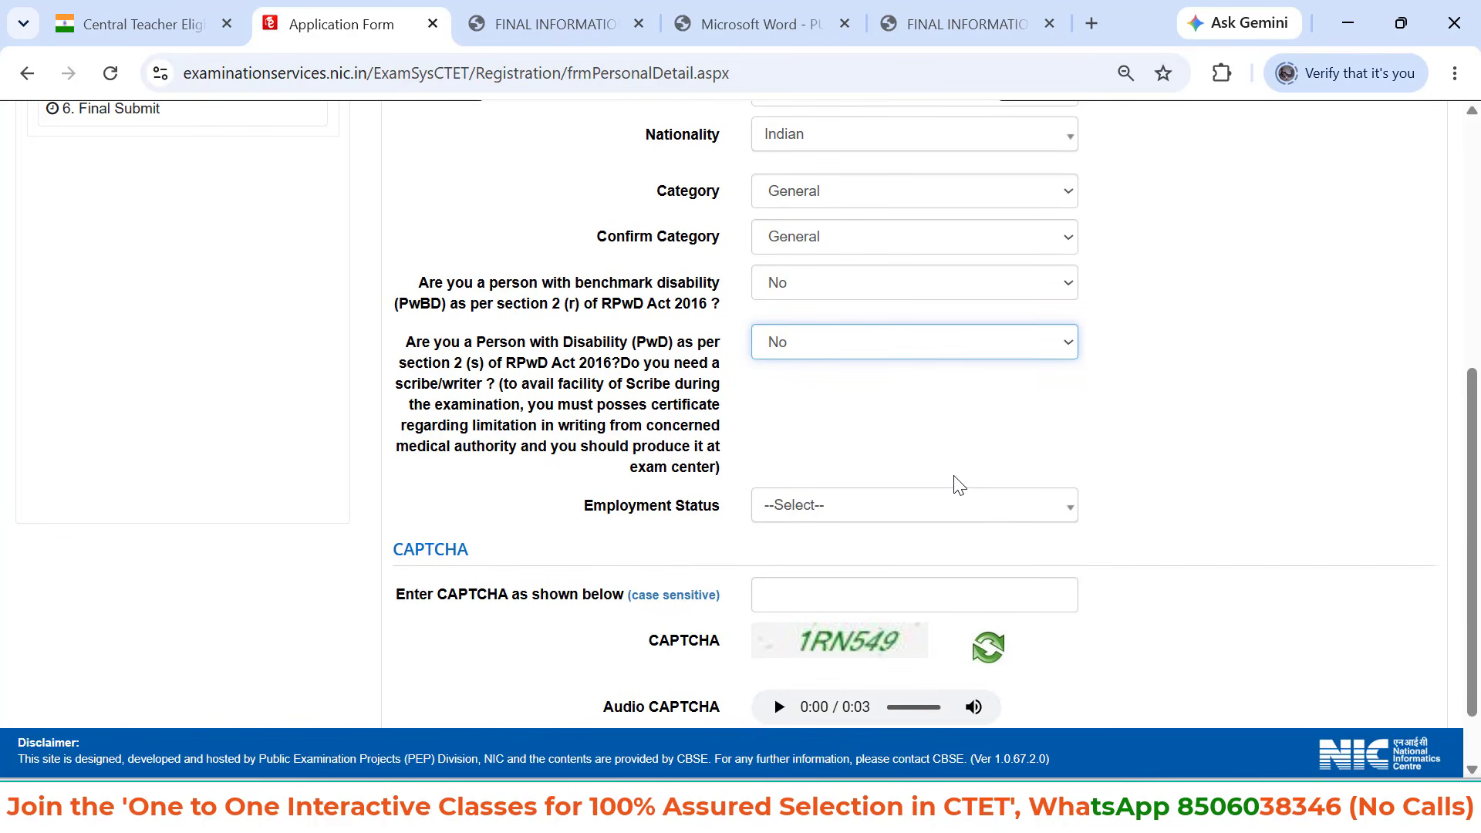
pyautogui.scroll(-1, 959, 485)
pyautogui.scroll(-1, 959, 484)
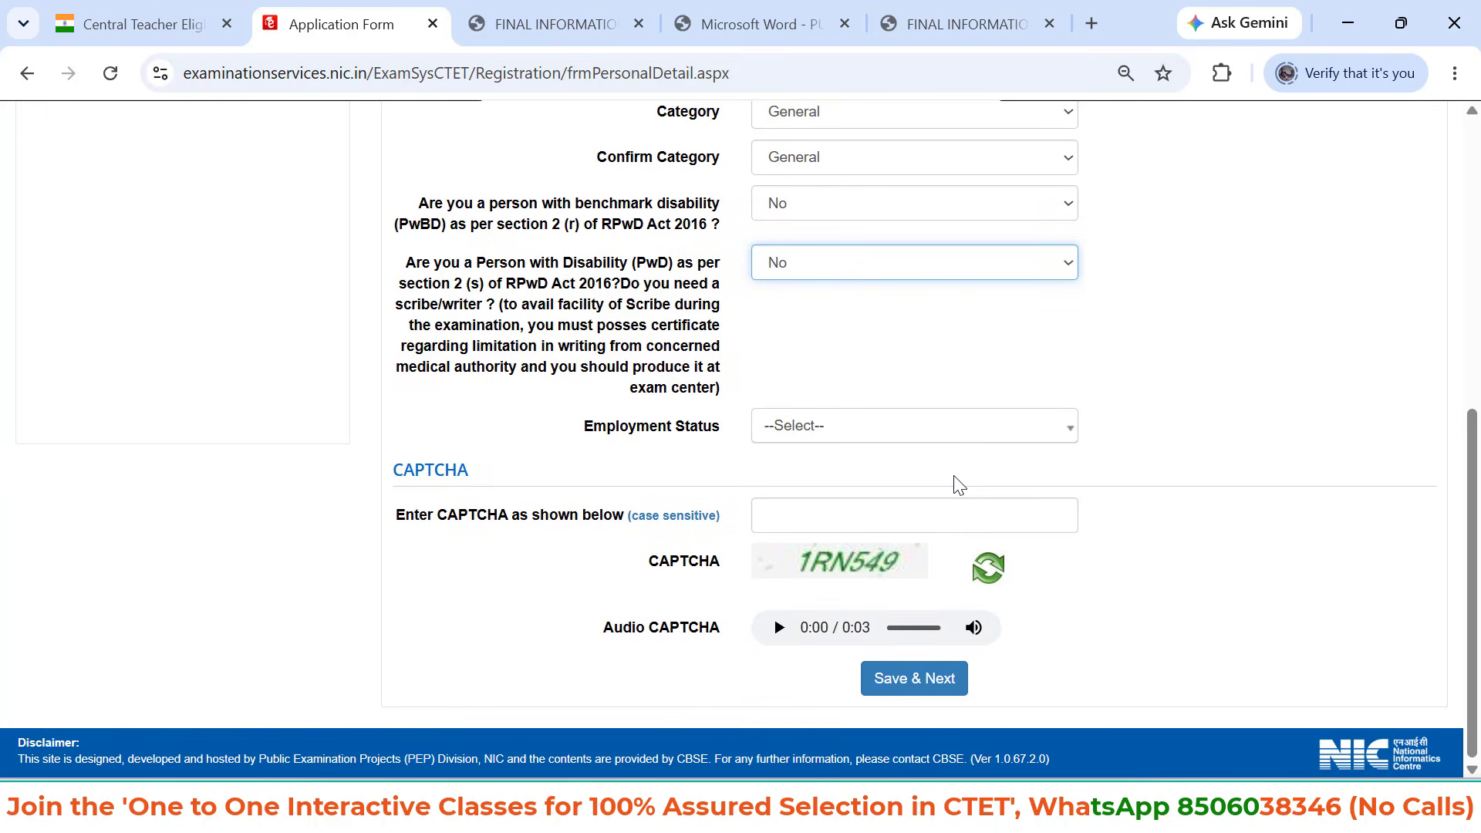
pyautogui.click(932, 442)
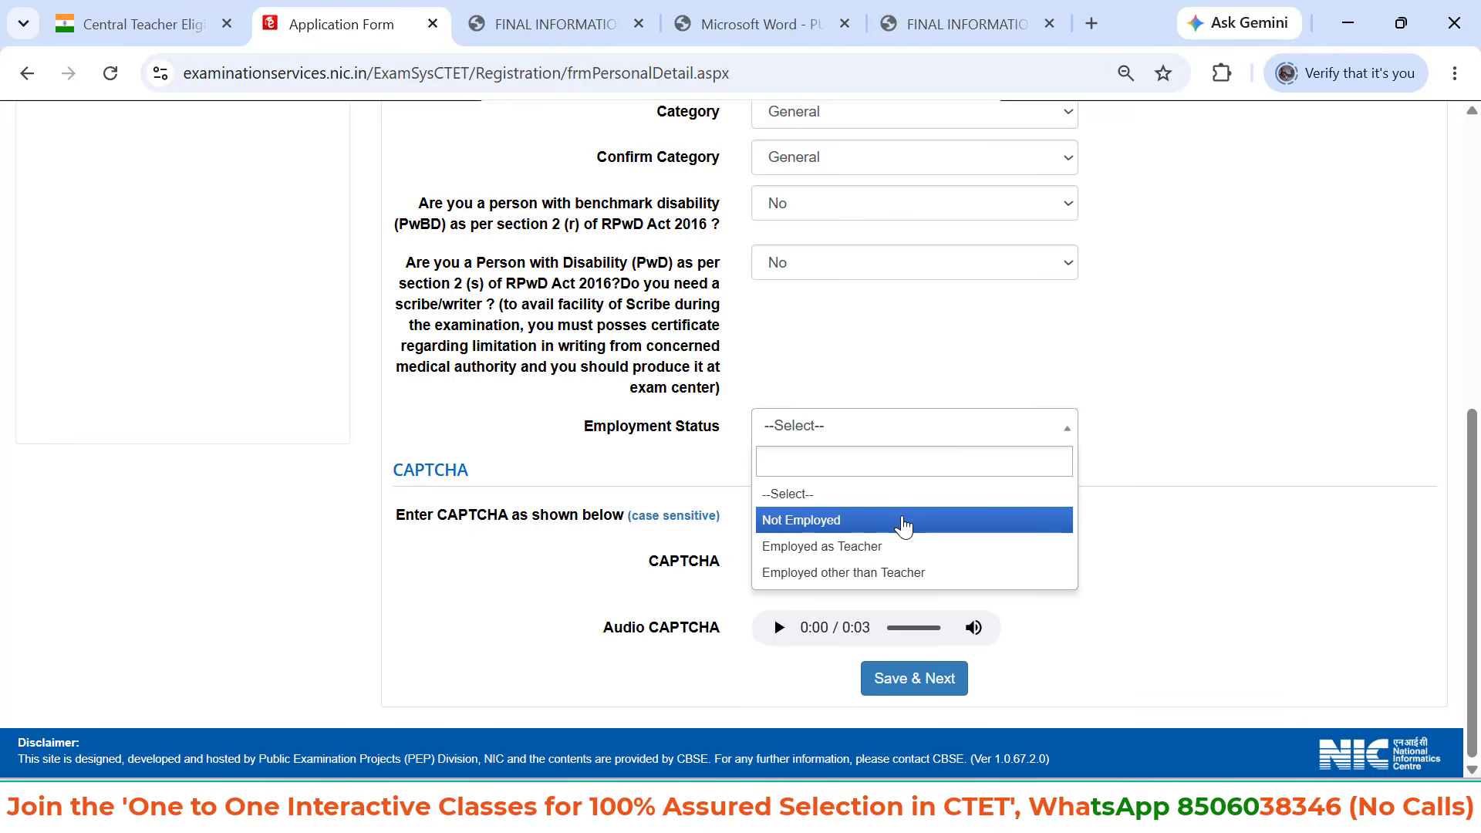
pyautogui.click(900, 520)
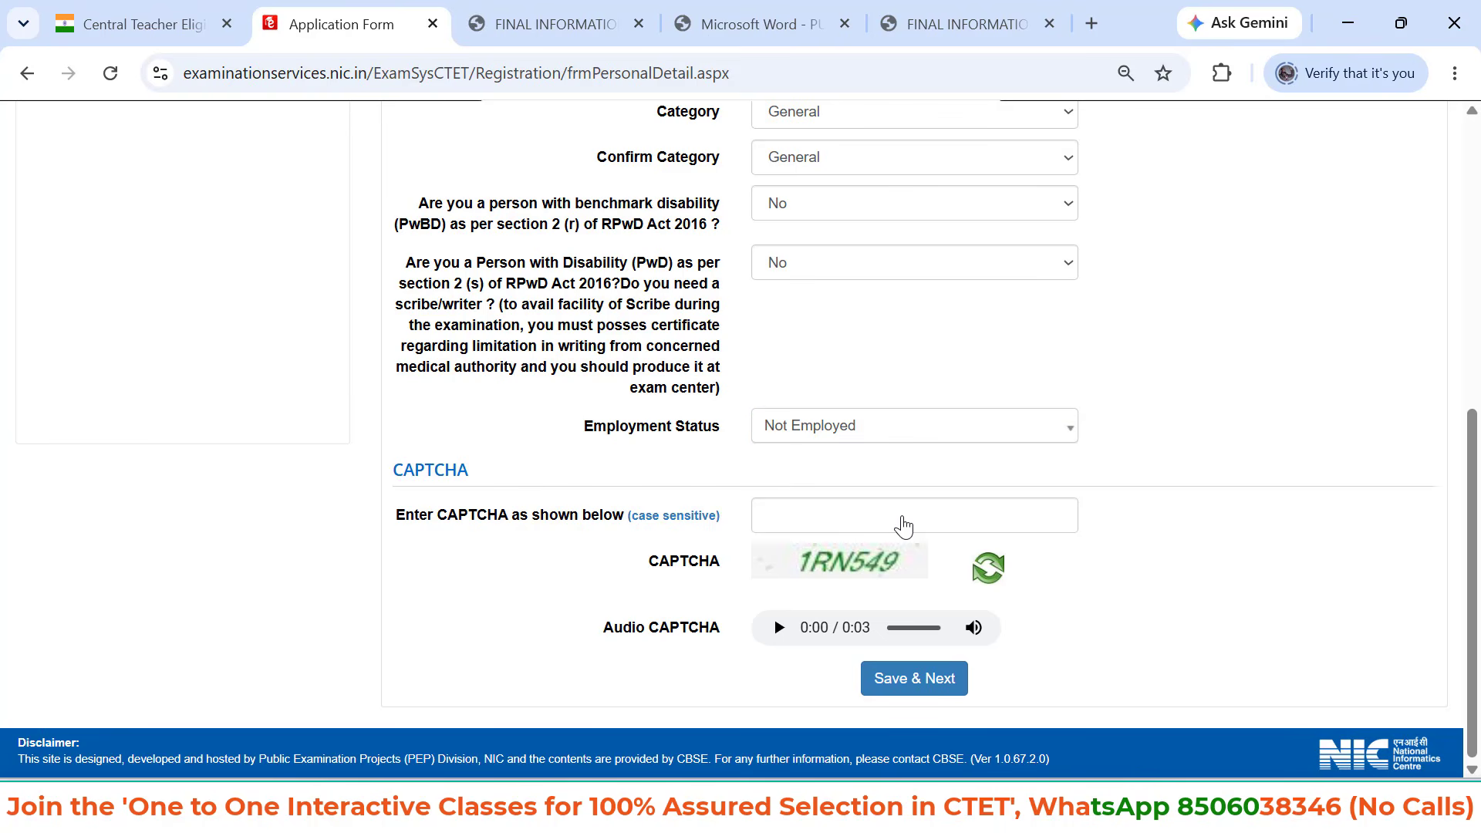
pyautogui.click(969, 438)
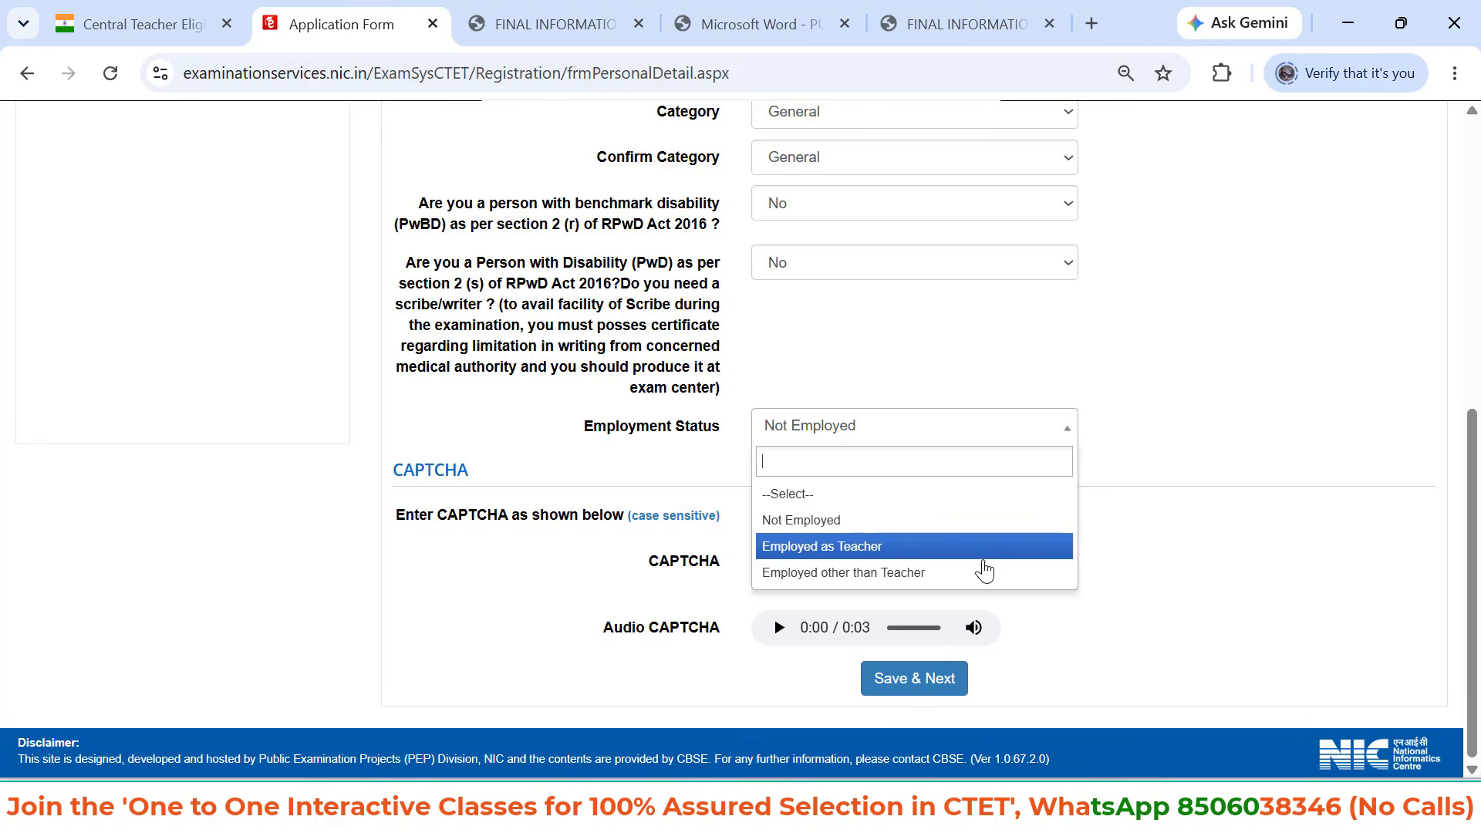
pyautogui.click(981, 528)
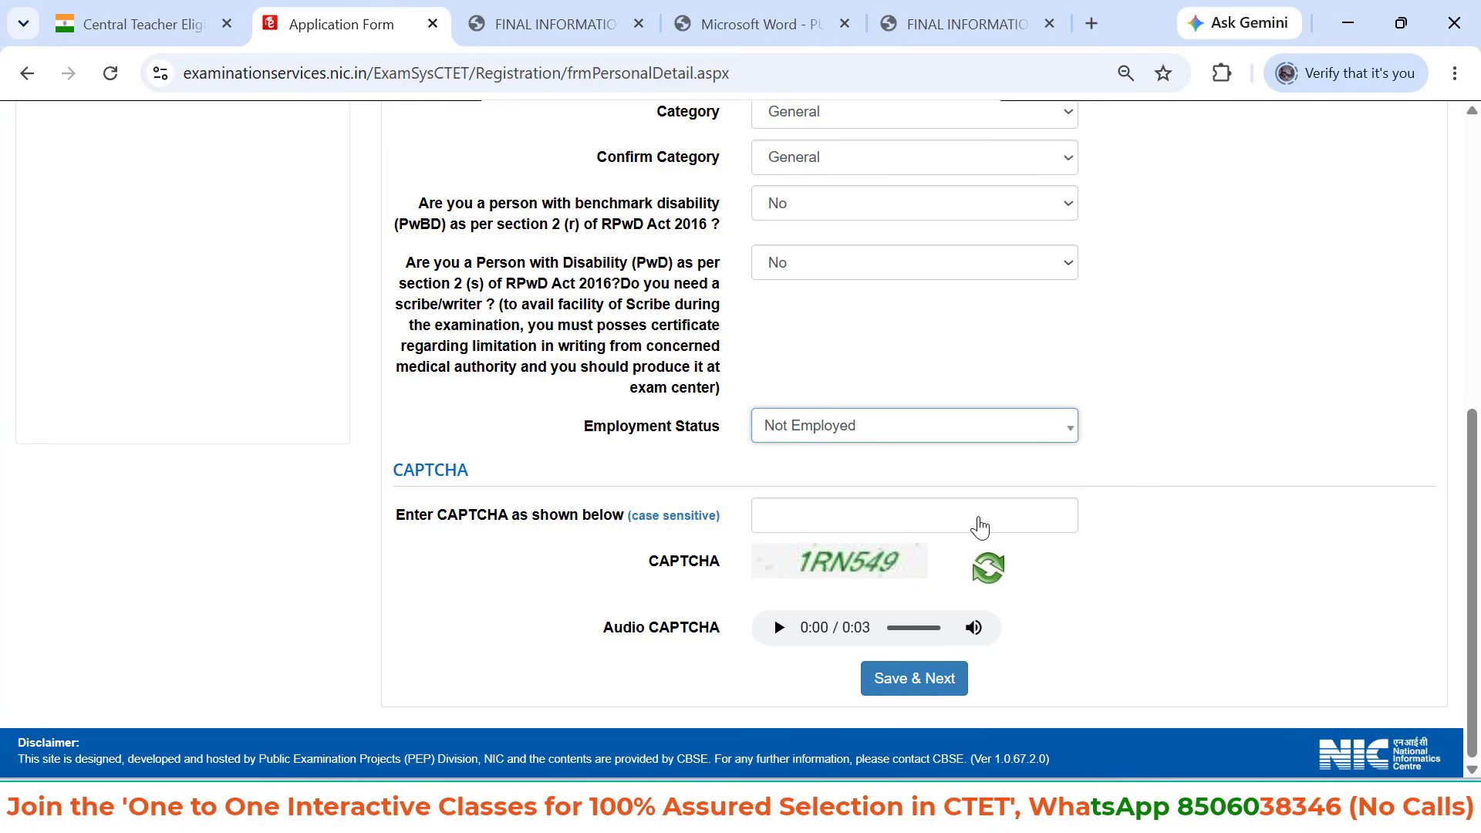
# - Enter the CAPTCHA and save the Personal Details section, confirming with Yes
pyautogui.click(909, 526)
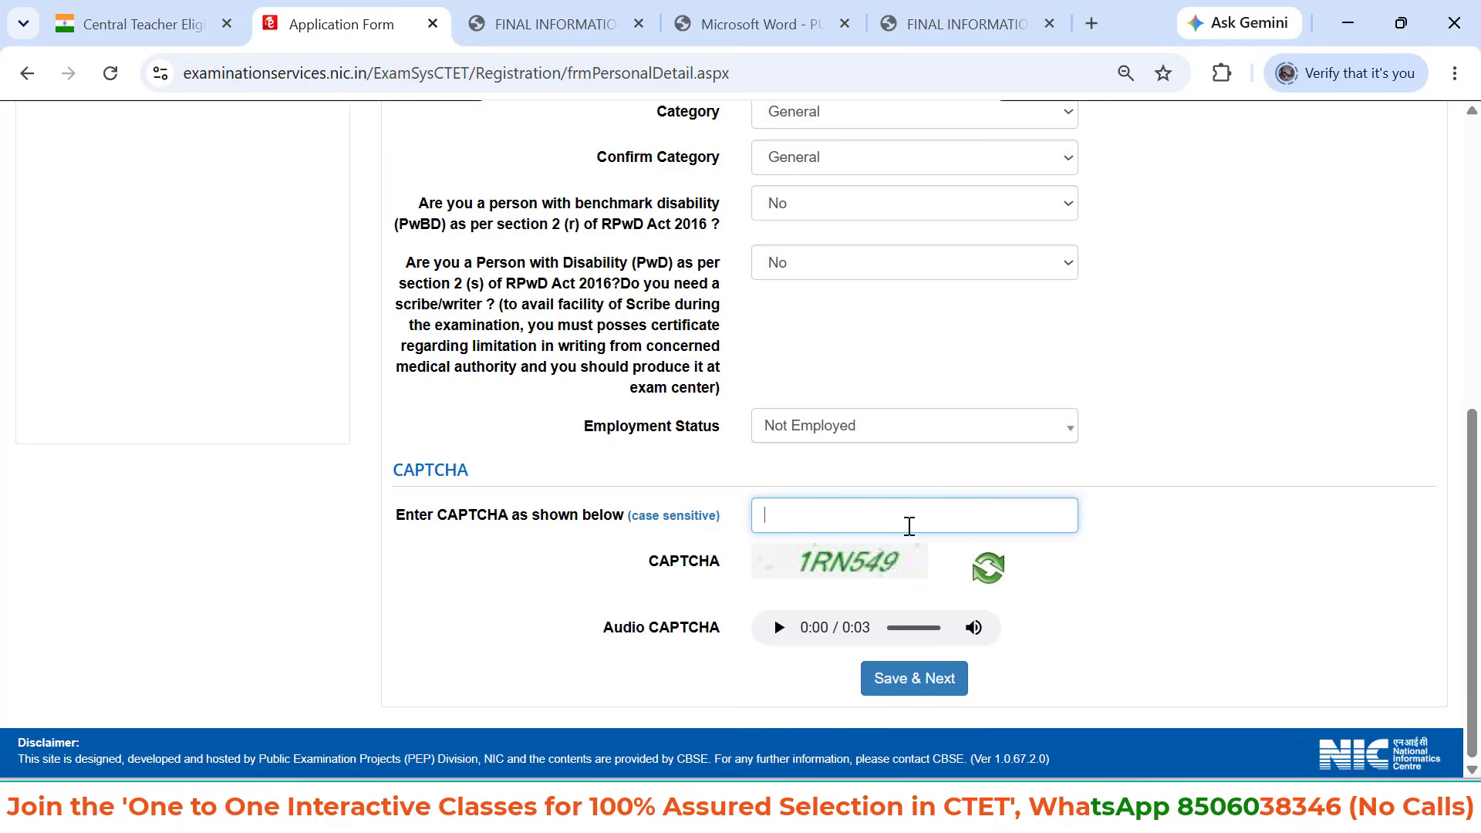
pyautogui.write('1RN549')
pyautogui.click(912, 678)
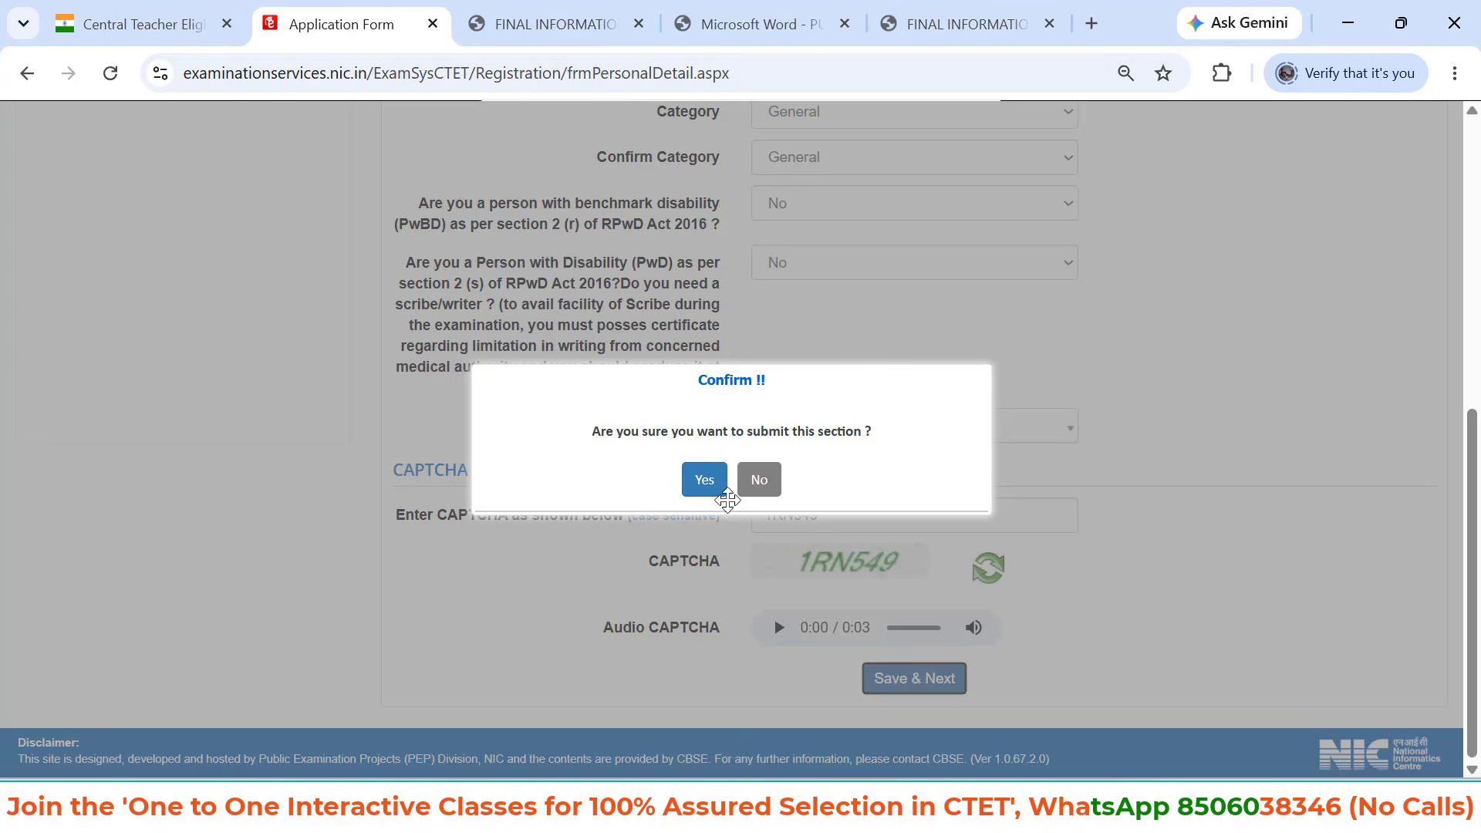
pyautogui.click(705, 482)
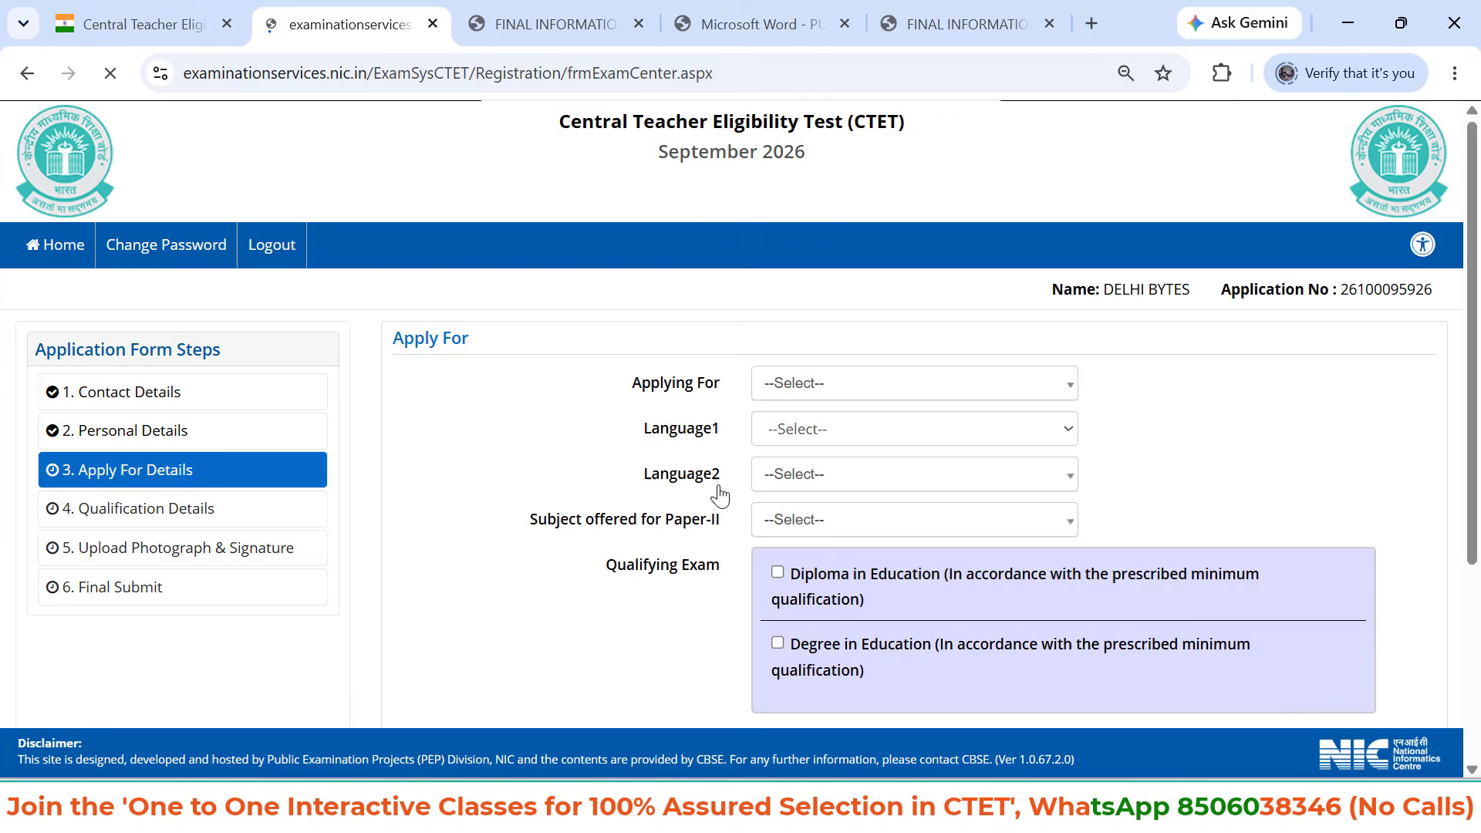
# - Choose Paper-II (Class VI-VIII) in the Applying For dropdown
pyautogui.scroll(-1, 763, 439)
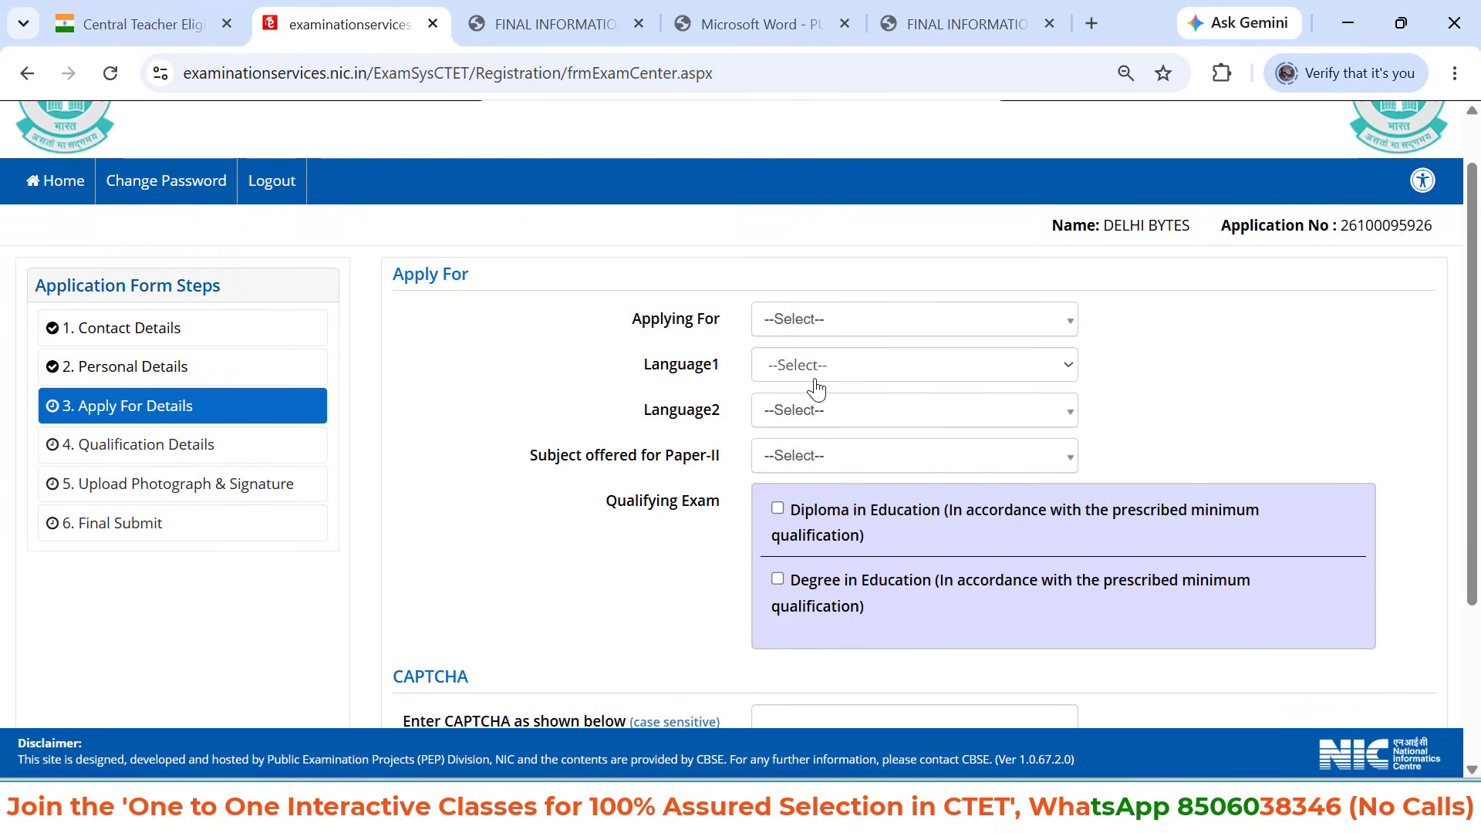
pyautogui.click(892, 333)
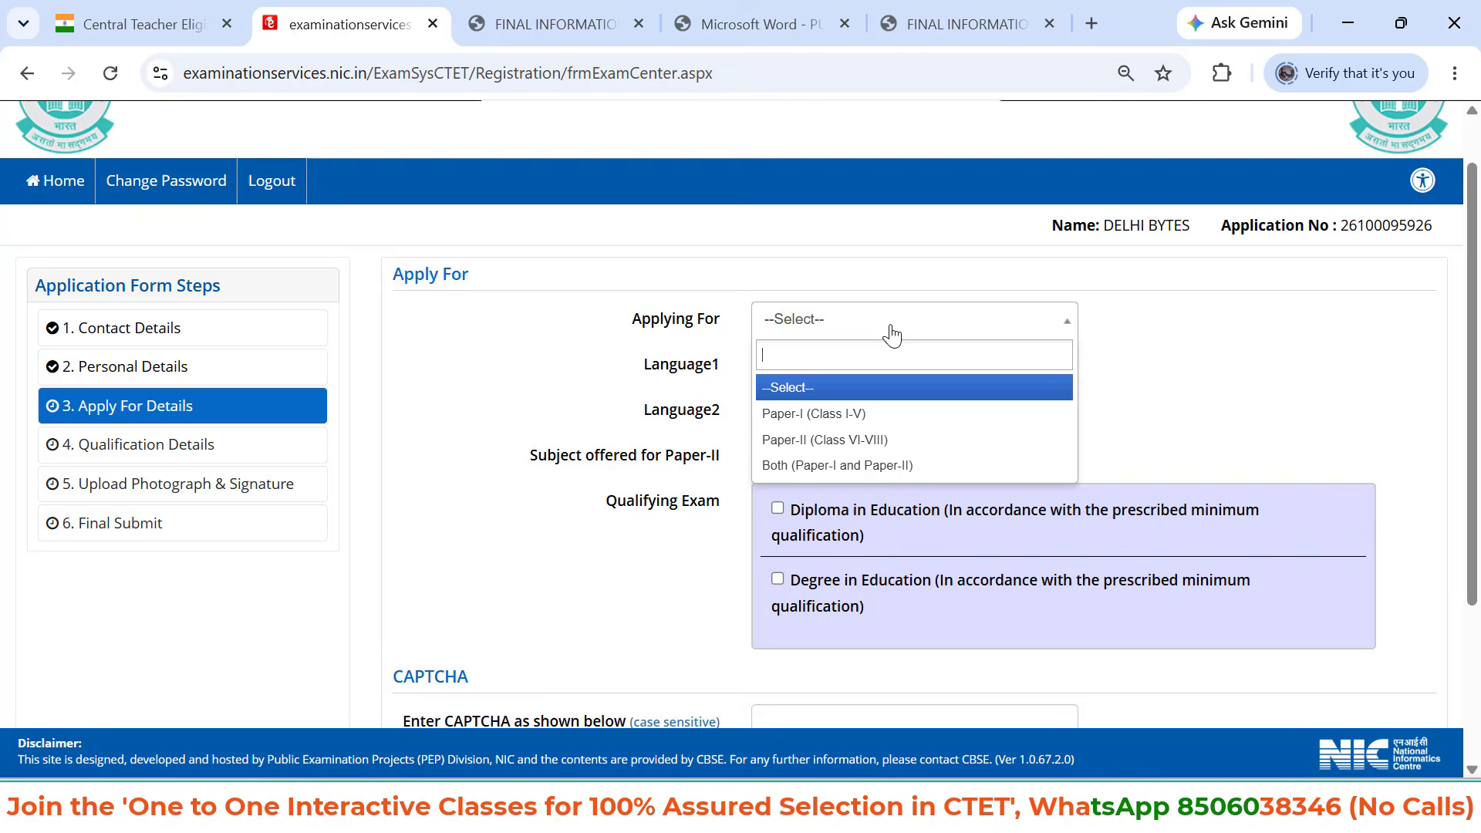
pyautogui.click(865, 447)
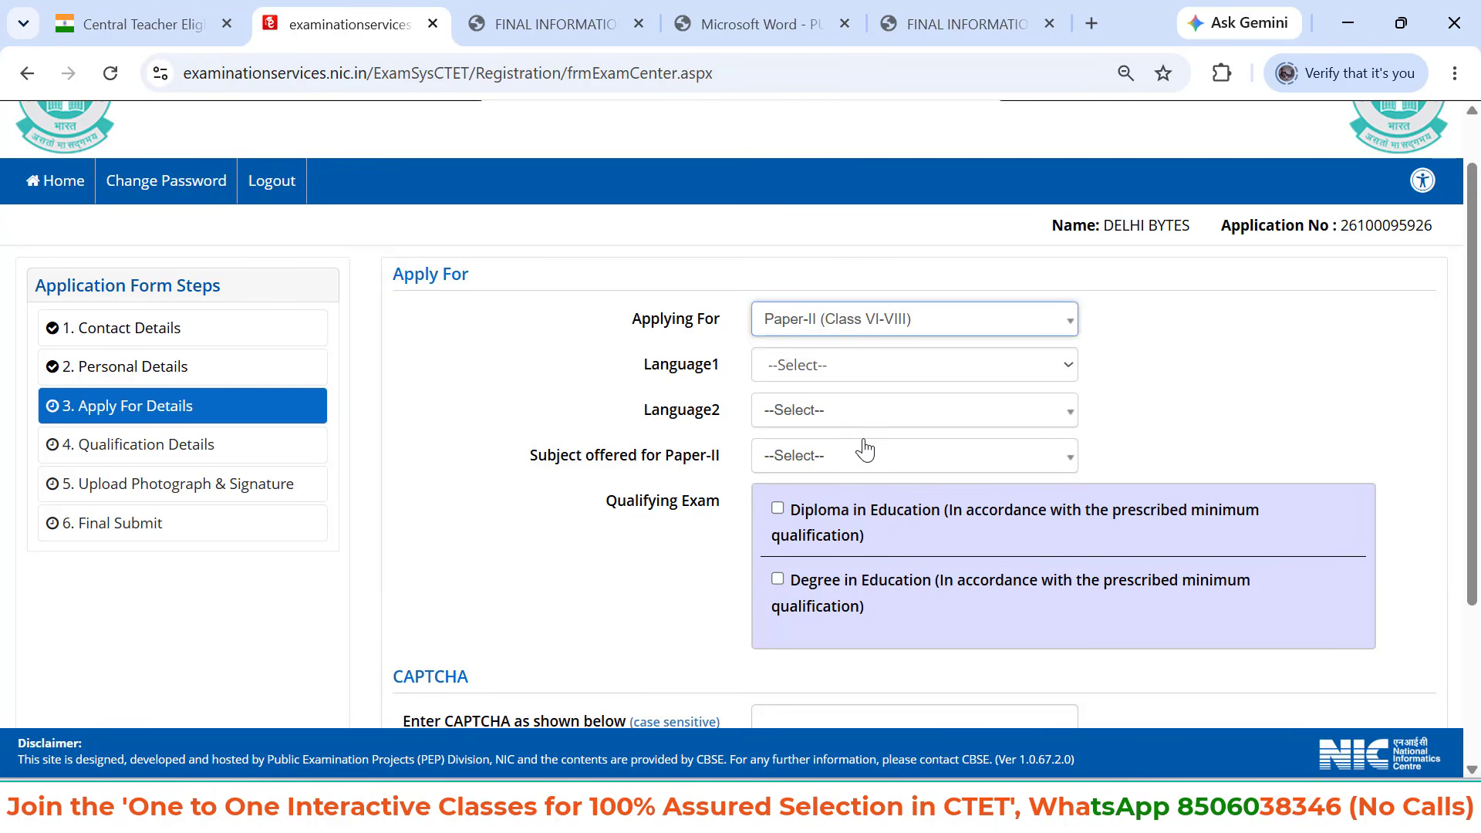
# - Settle on English for Language1 and Hindi for Language2 after briefly swapping them
pyautogui.click(921, 371)
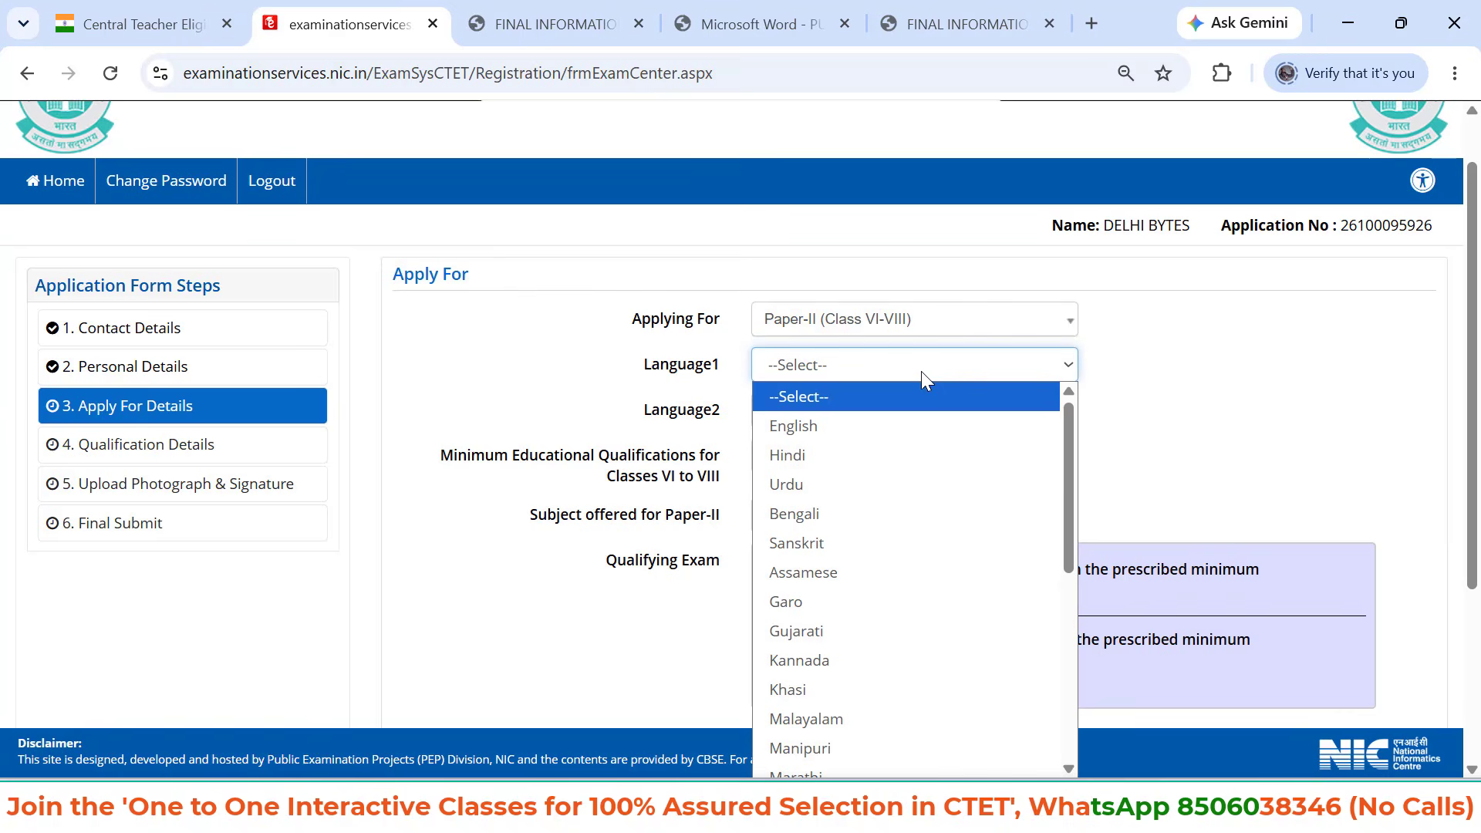
pyautogui.click(910, 420)
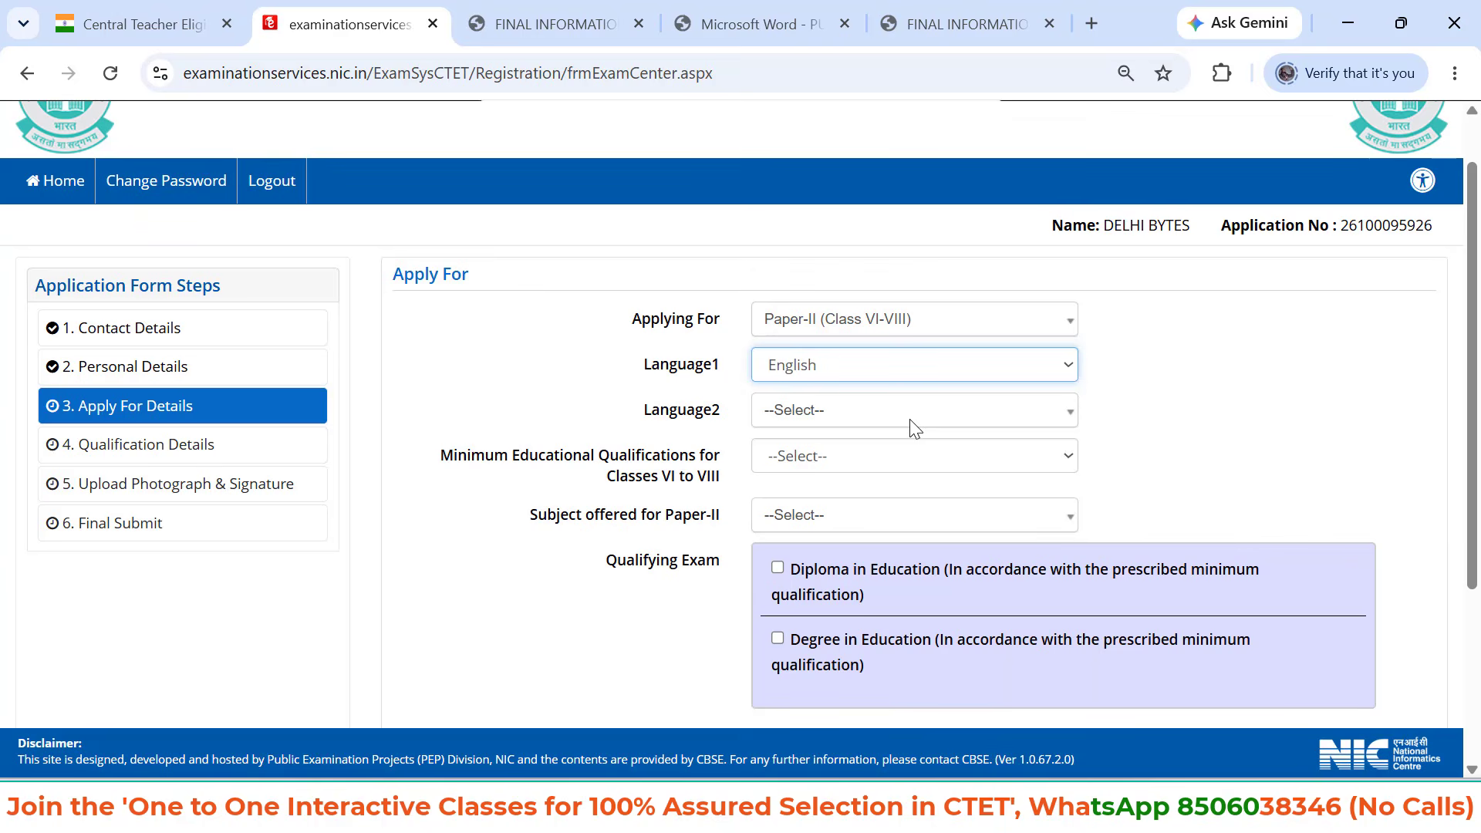
pyautogui.click(911, 421)
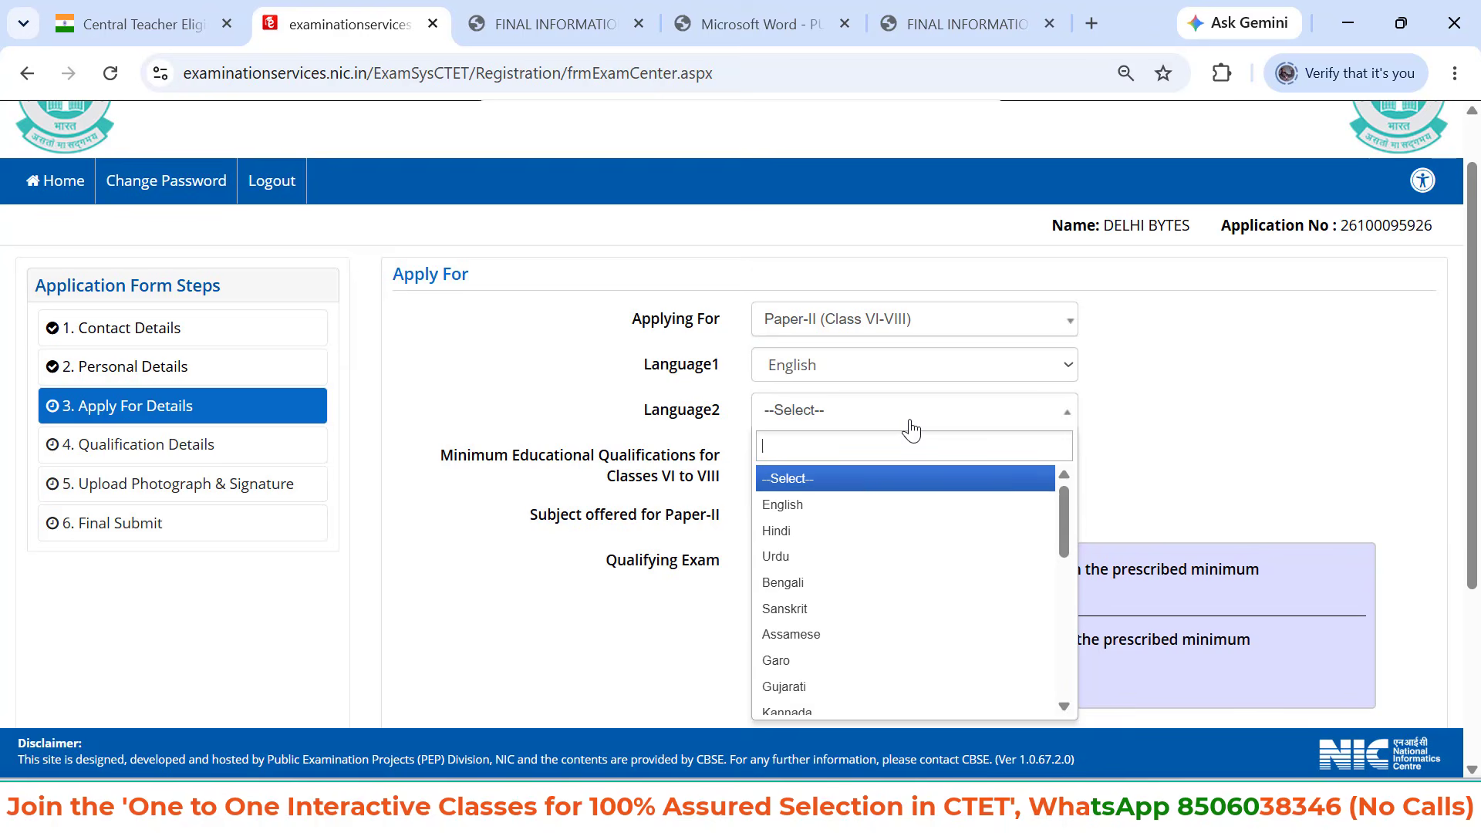
pyautogui.click(877, 532)
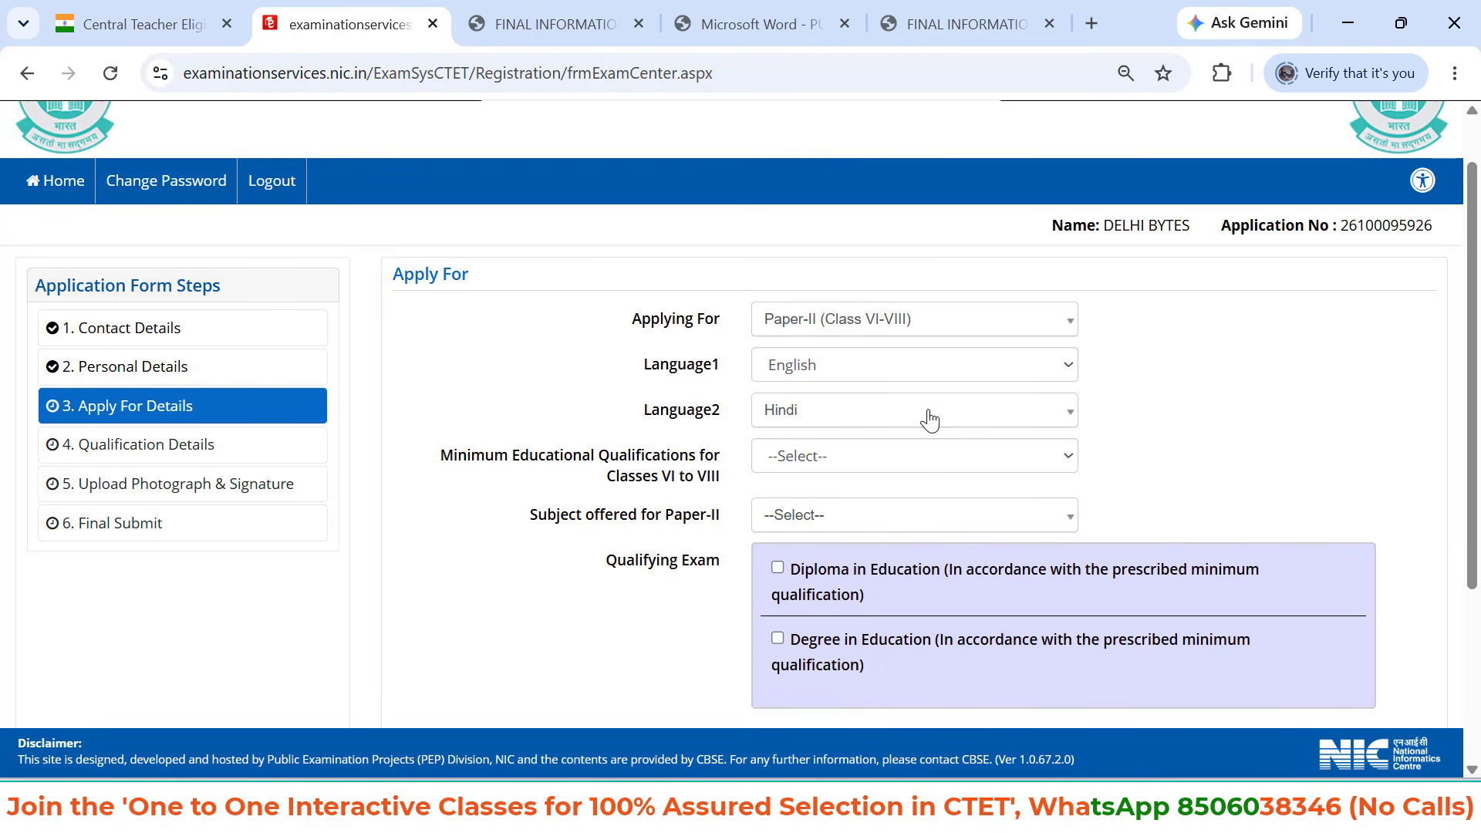
pyautogui.click(946, 370)
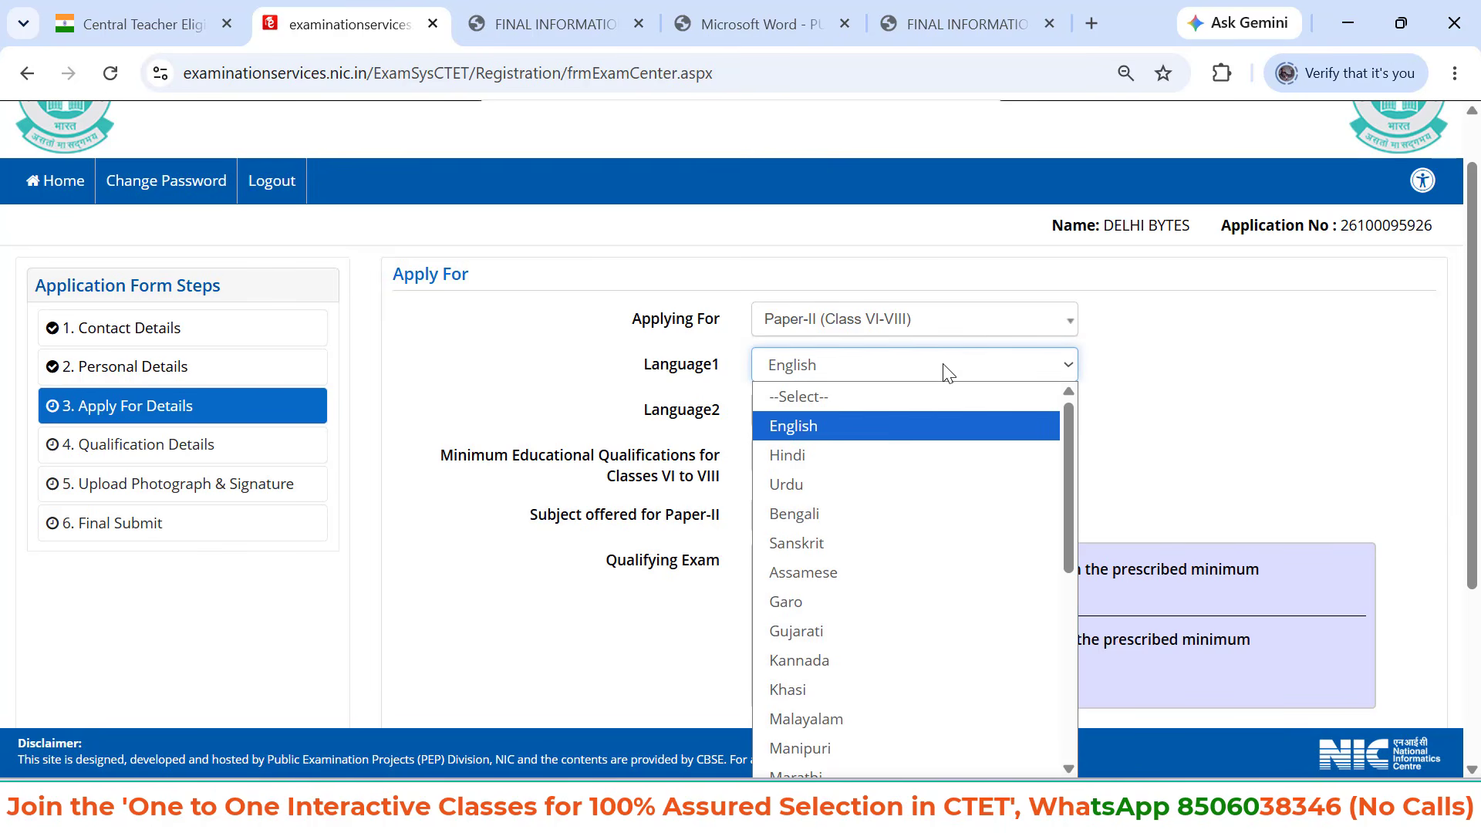
pyautogui.click(907, 452)
pyautogui.click(960, 424)
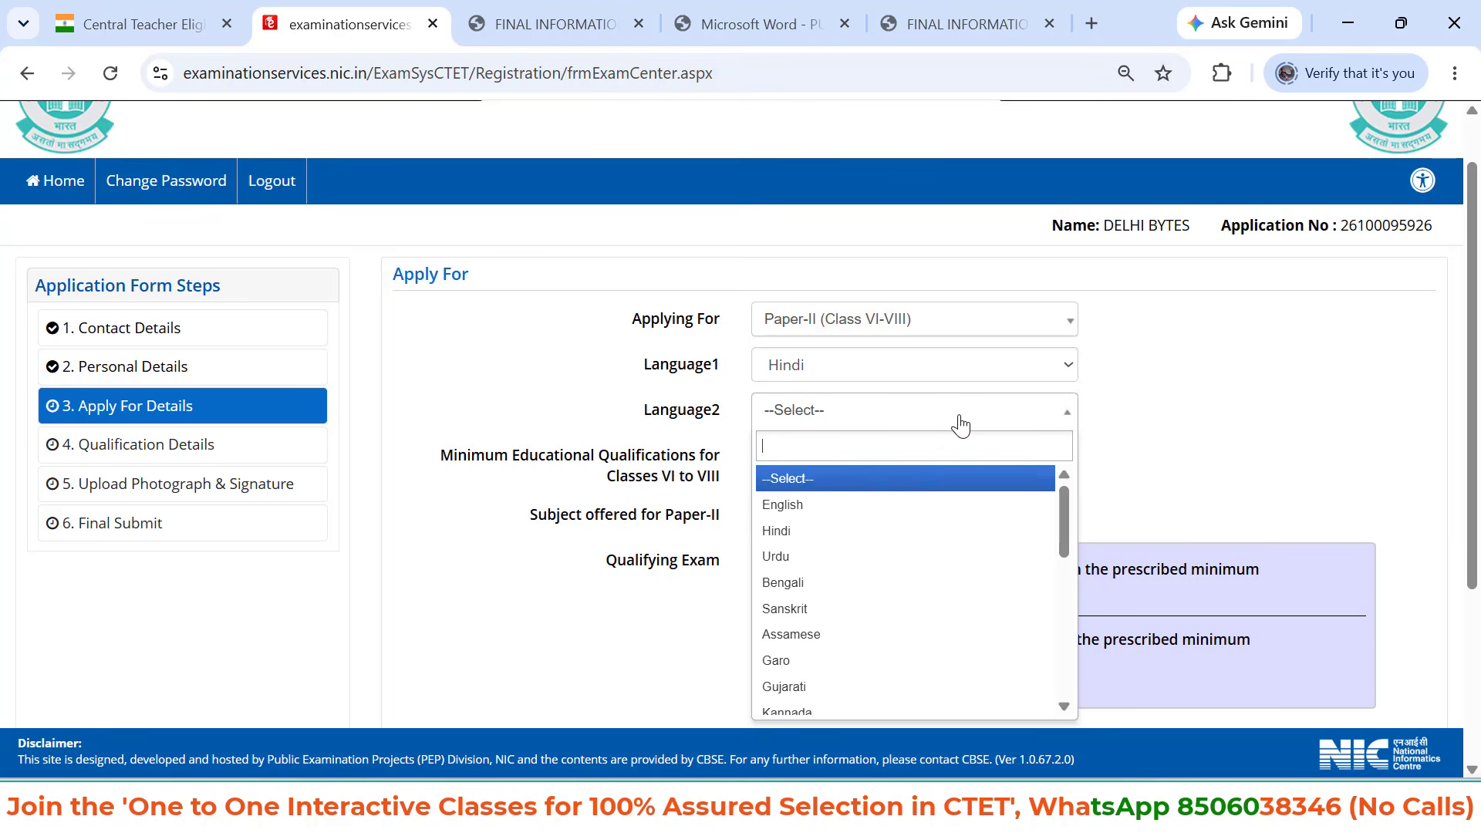
pyautogui.click(888, 506)
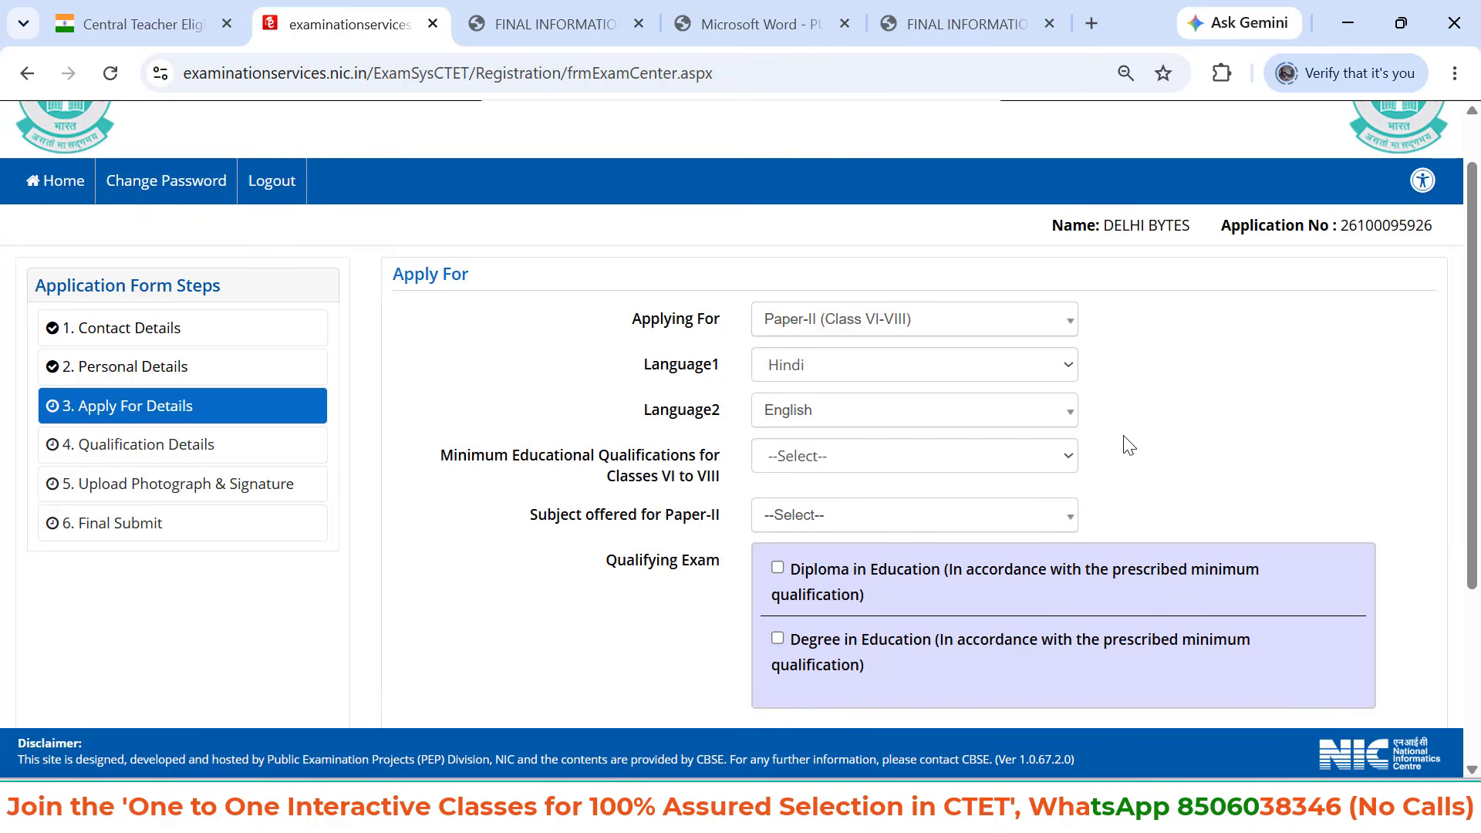
pyautogui.click(1038, 364)
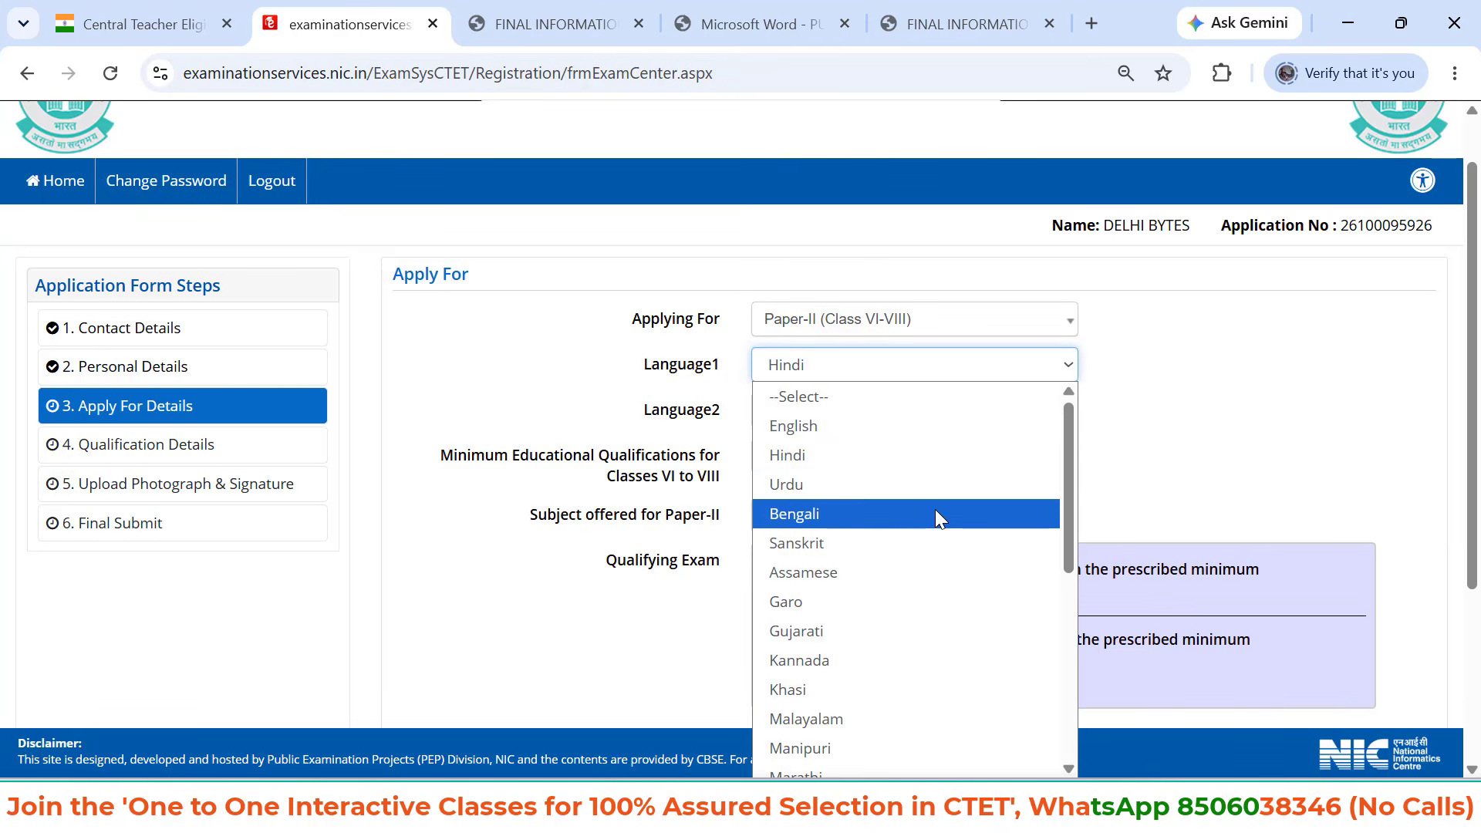
pyautogui.click(907, 428)
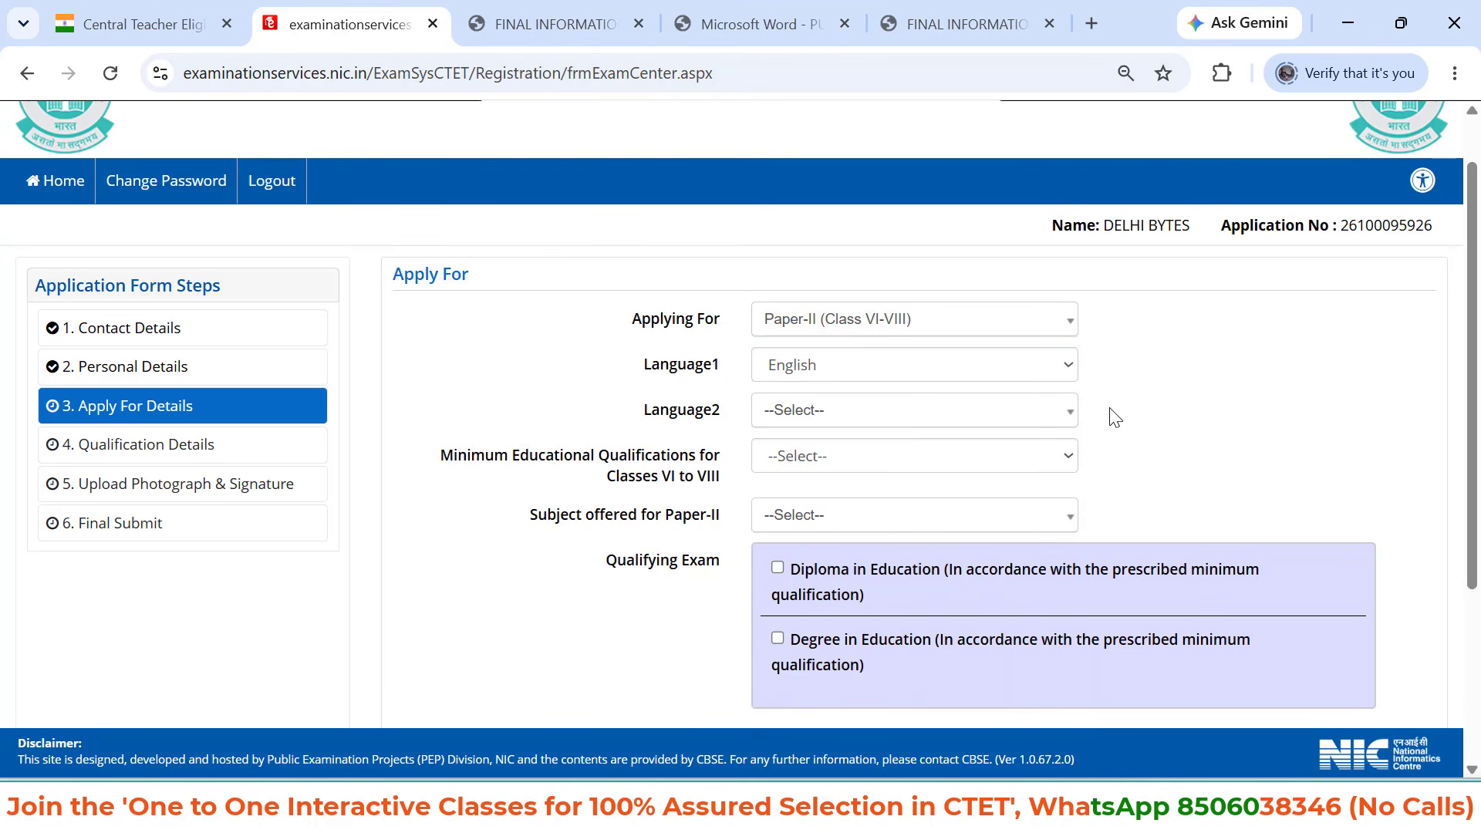
pyautogui.click(1029, 420)
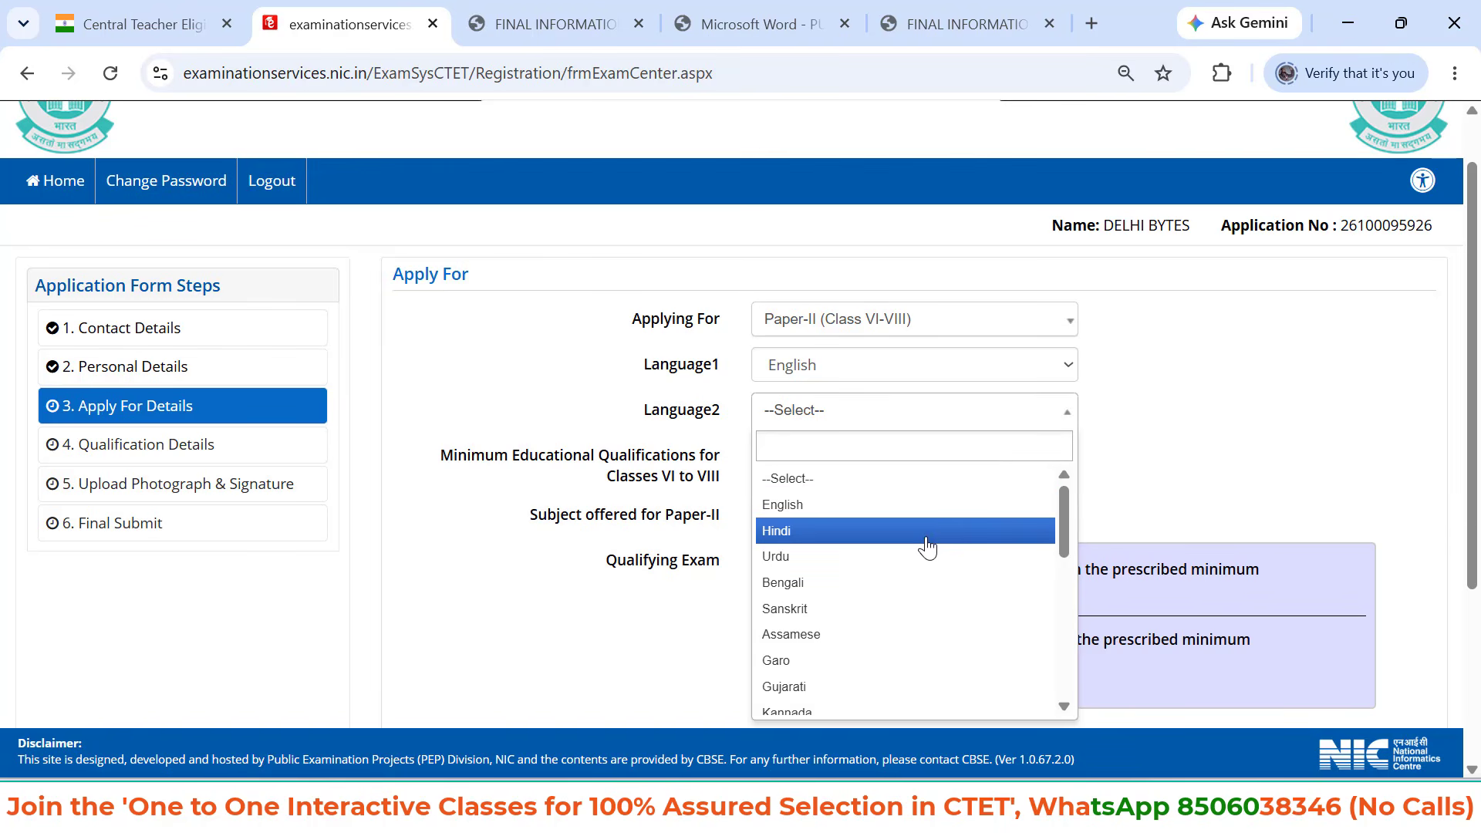
pyautogui.click(926, 547)
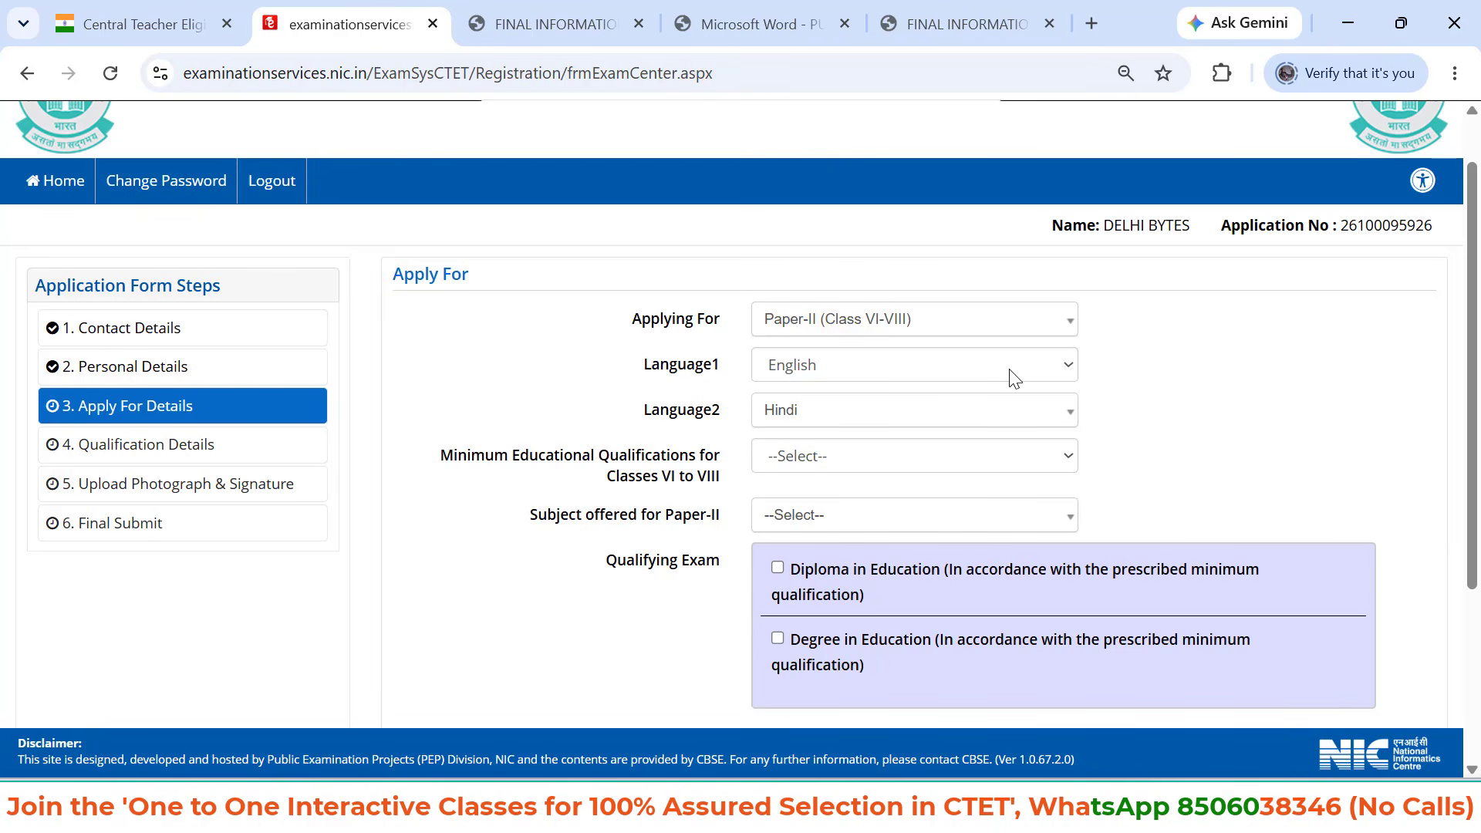
# - Review the qualification descriptions and pick option 2 for Classes VI to VIII
pyautogui.scroll(-1, 1012, 432)
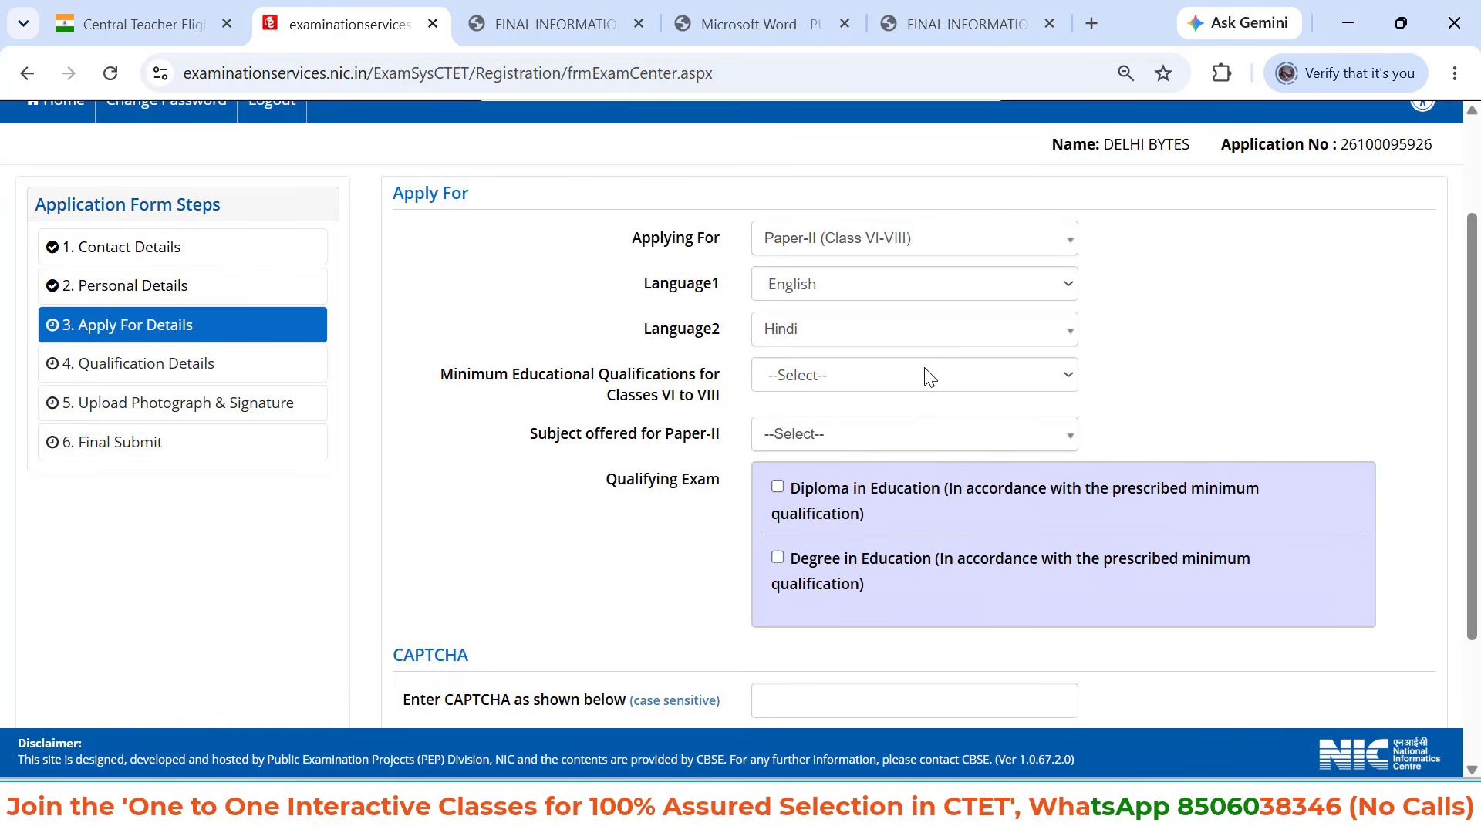
pyautogui.click(913, 386)
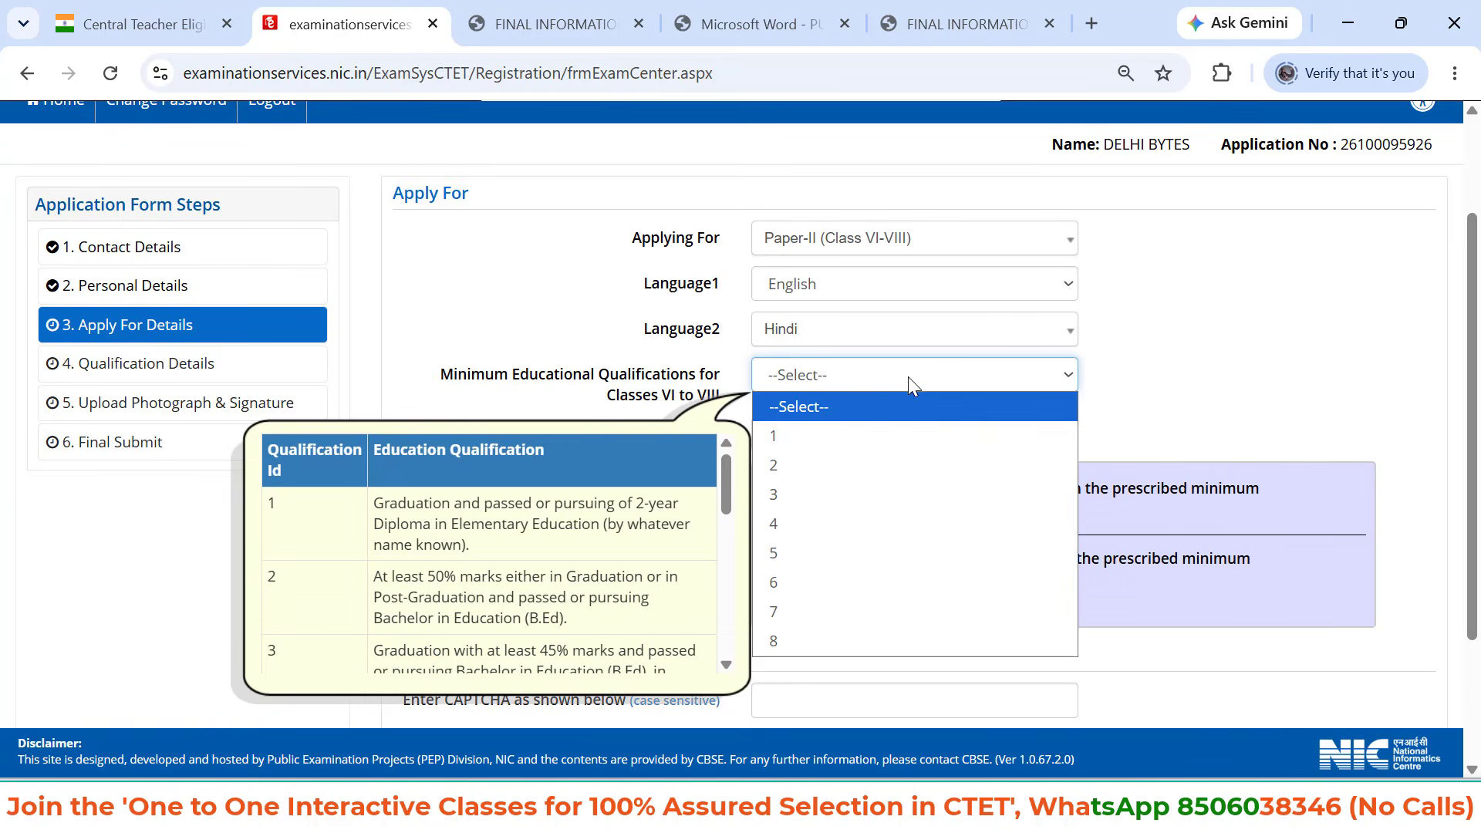
pyautogui.scroll(-1, 671, 497)
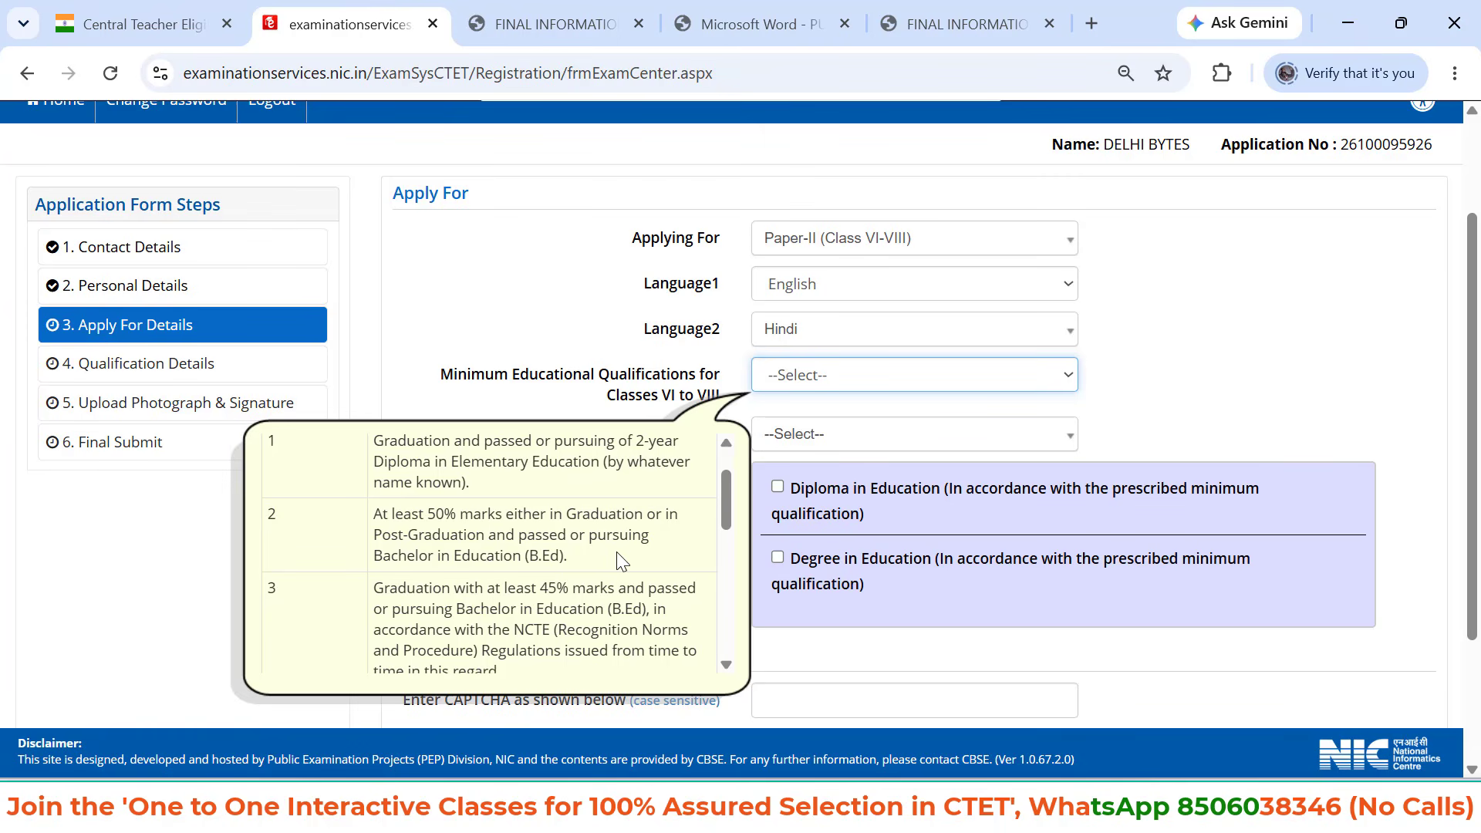
pyautogui.click(913, 388)
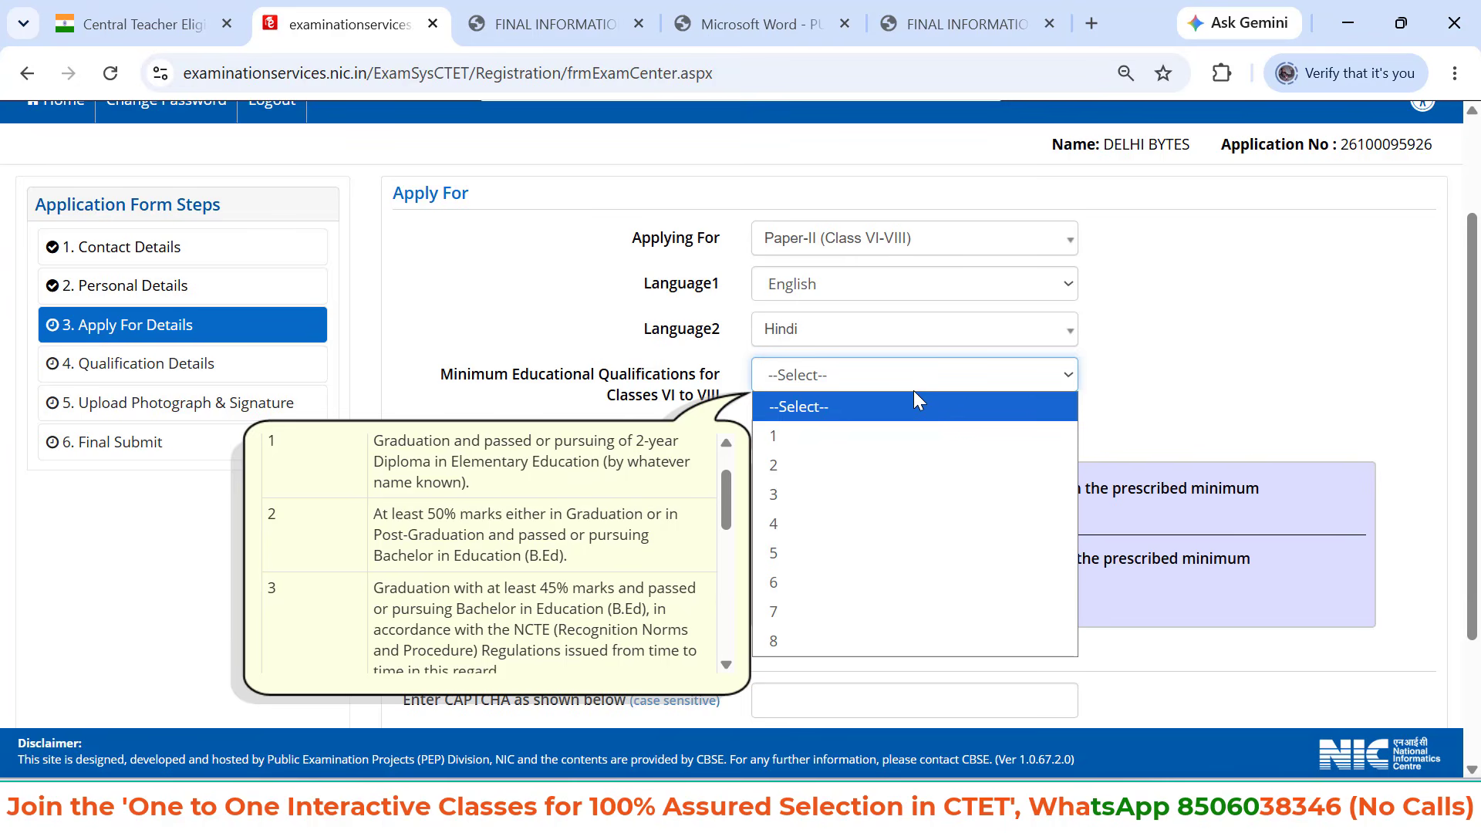
pyautogui.click(836, 468)
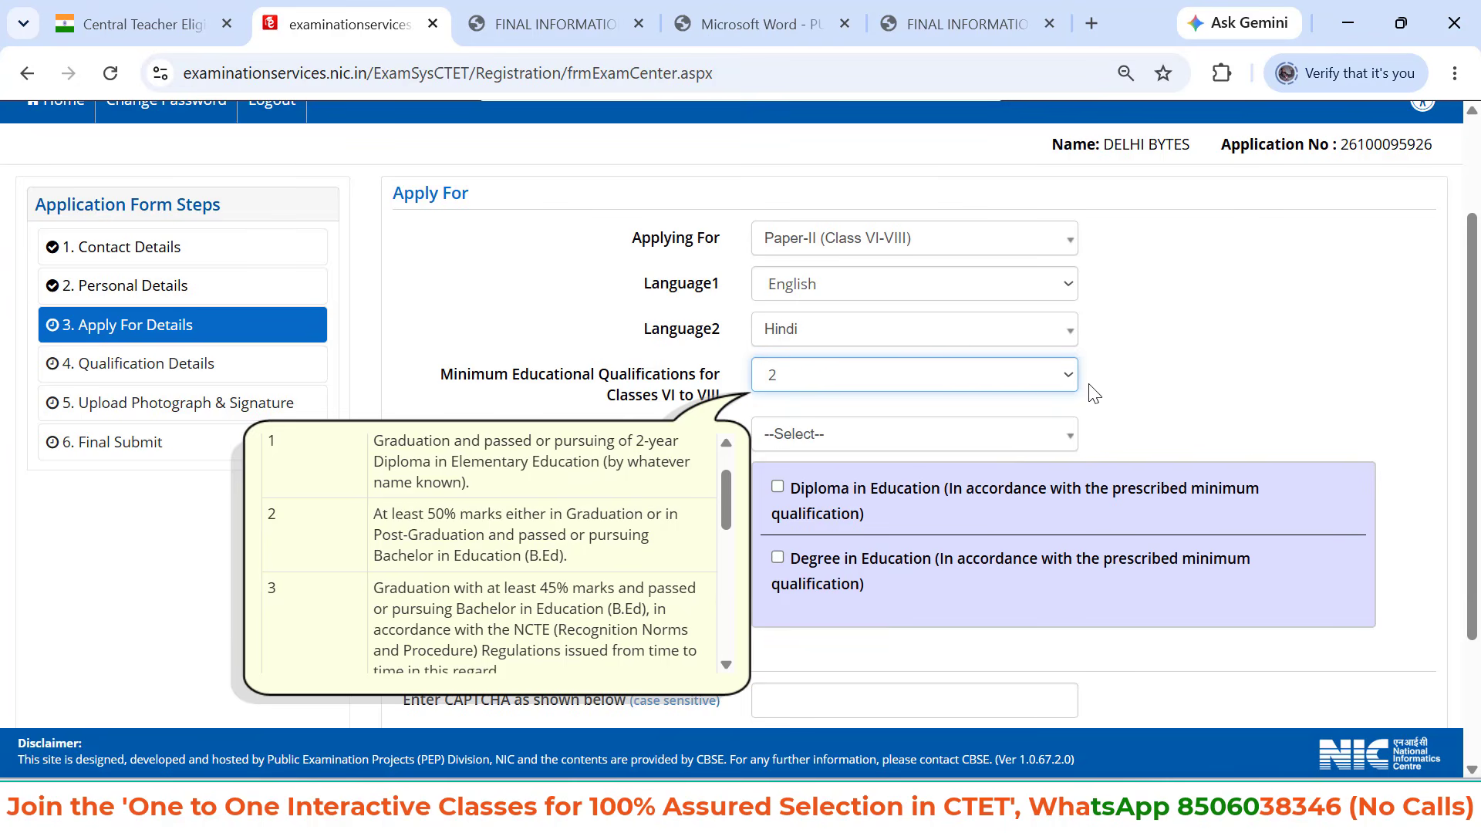
# - Choose Social Science as the Paper-II subject
pyautogui.scroll(-1, 955, 430)
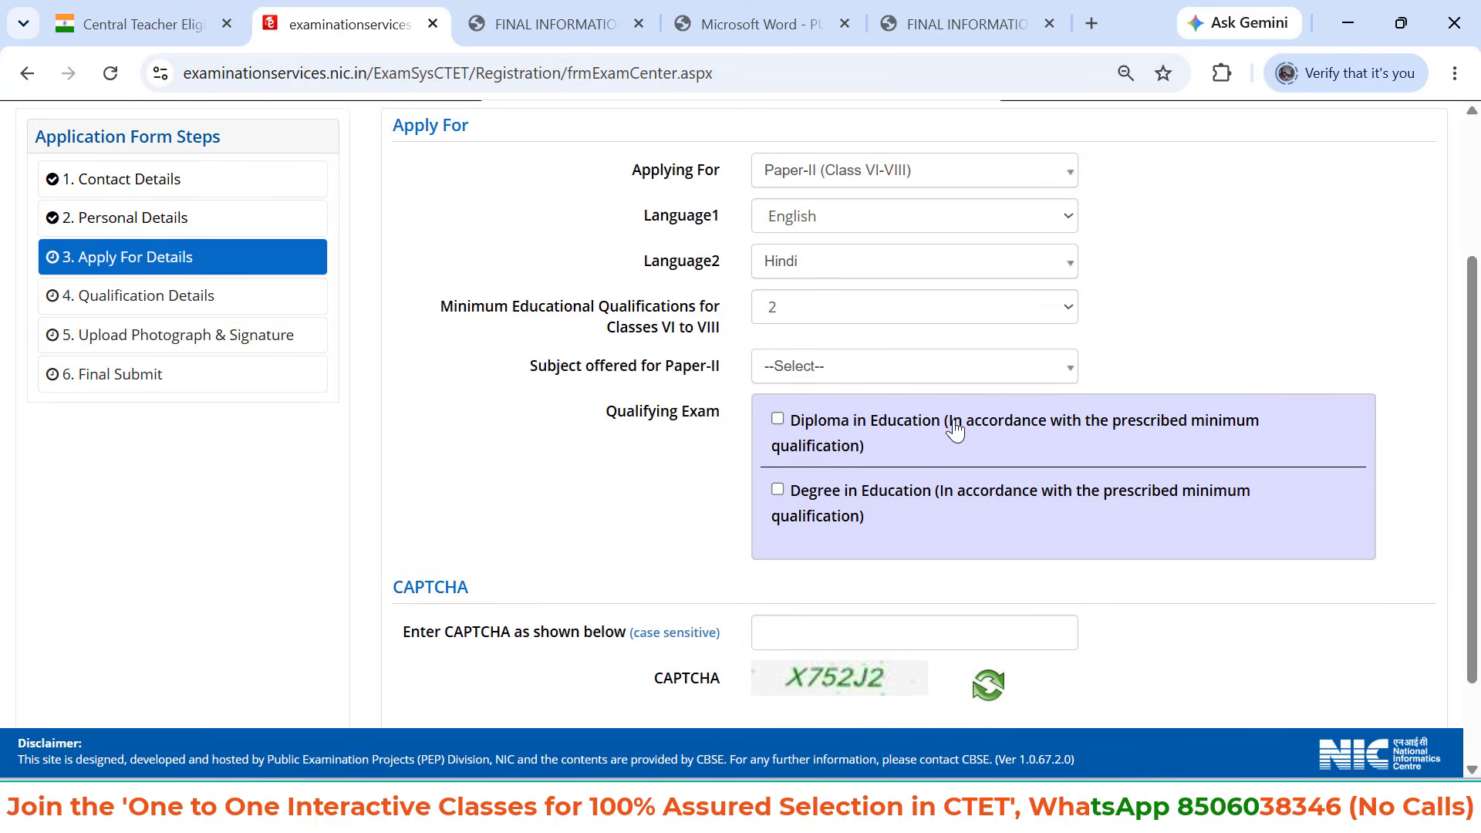
pyautogui.click(948, 369)
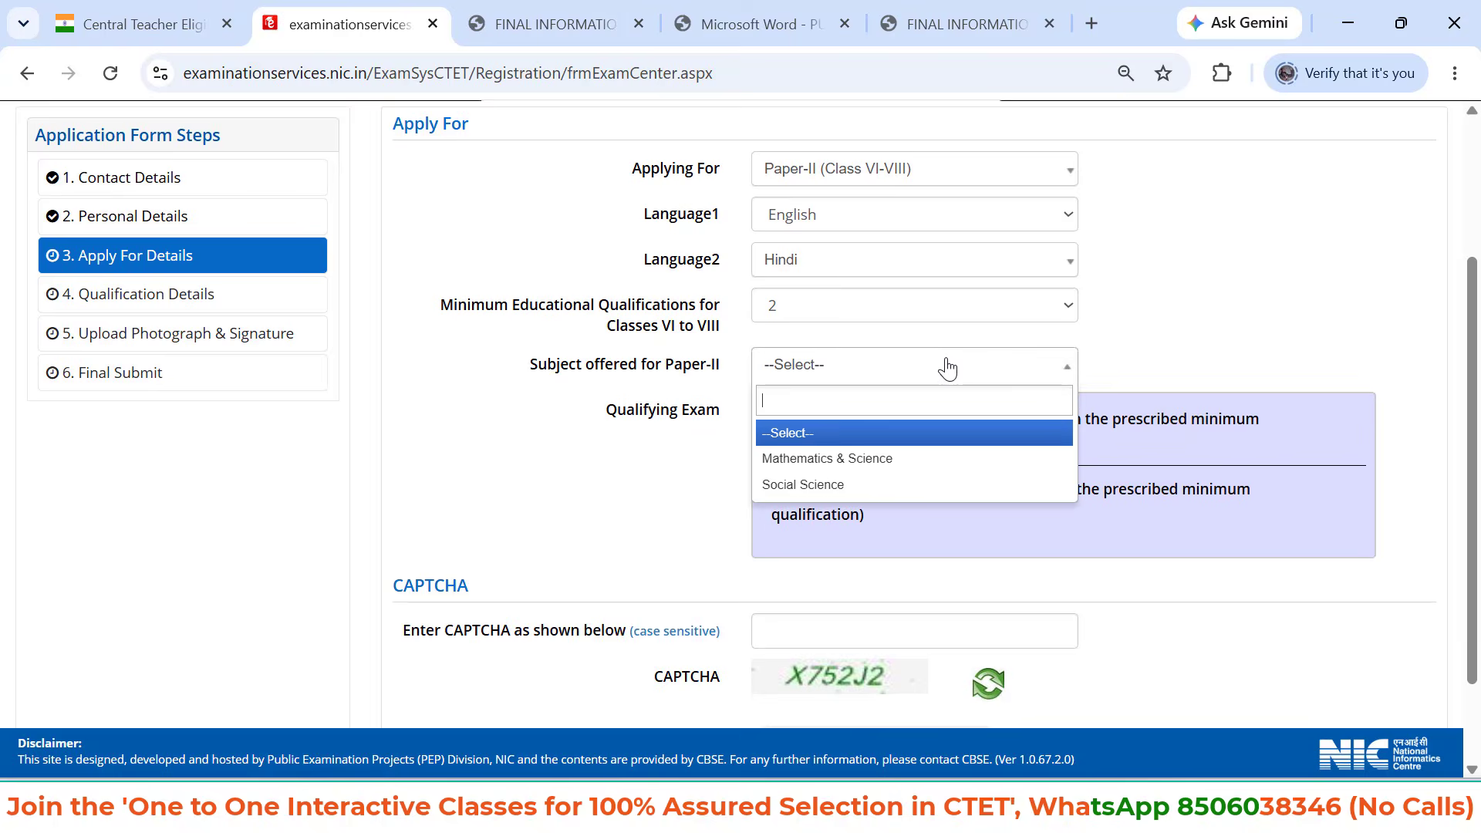
pyautogui.click(893, 486)
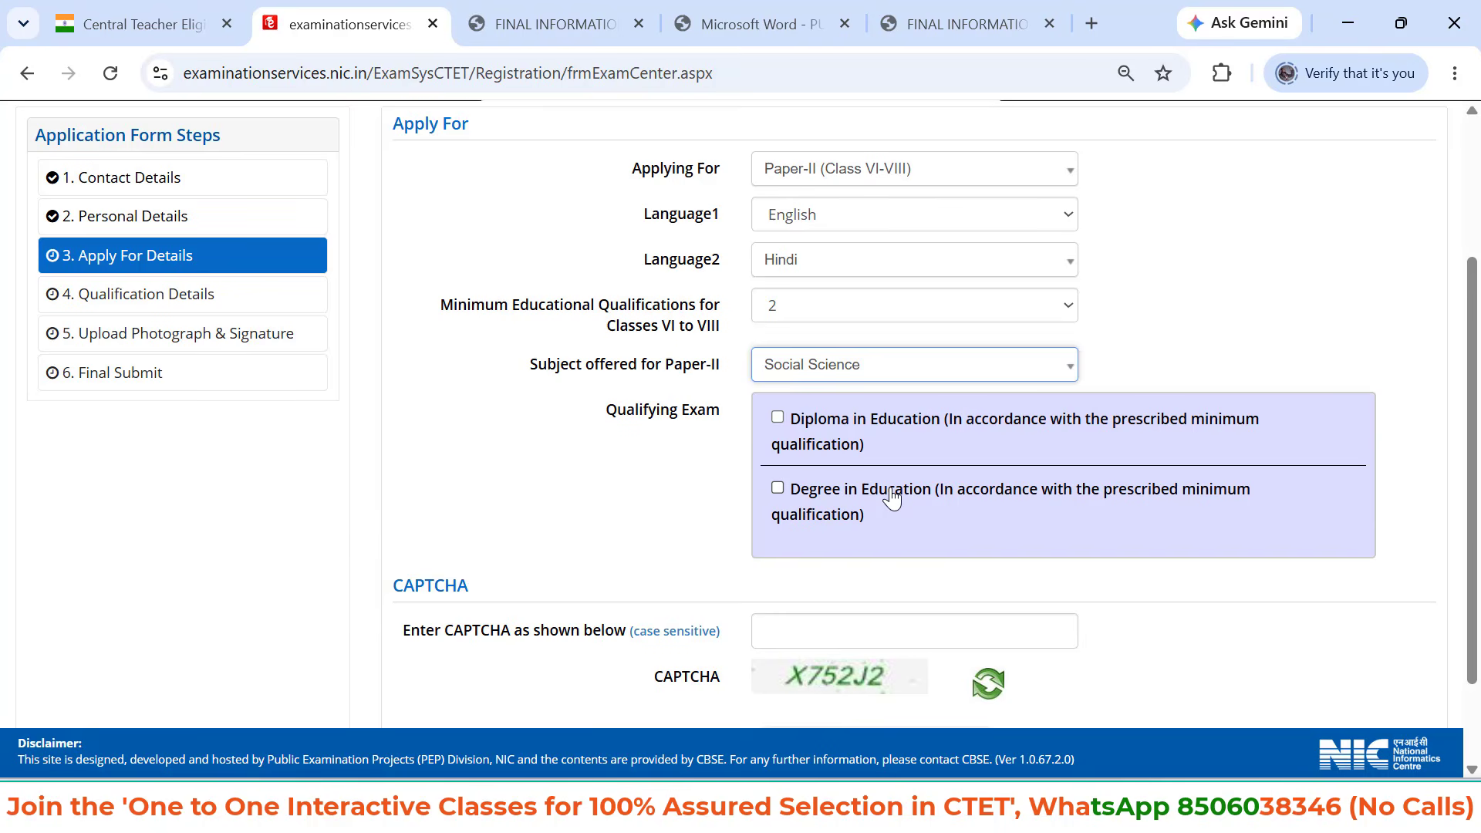
# - Tick Degree in Education as the qualifying exam and enter the CAPTCHA
pyautogui.scroll(-1, 893, 497)
pyautogui.scroll(-1, 891, 496)
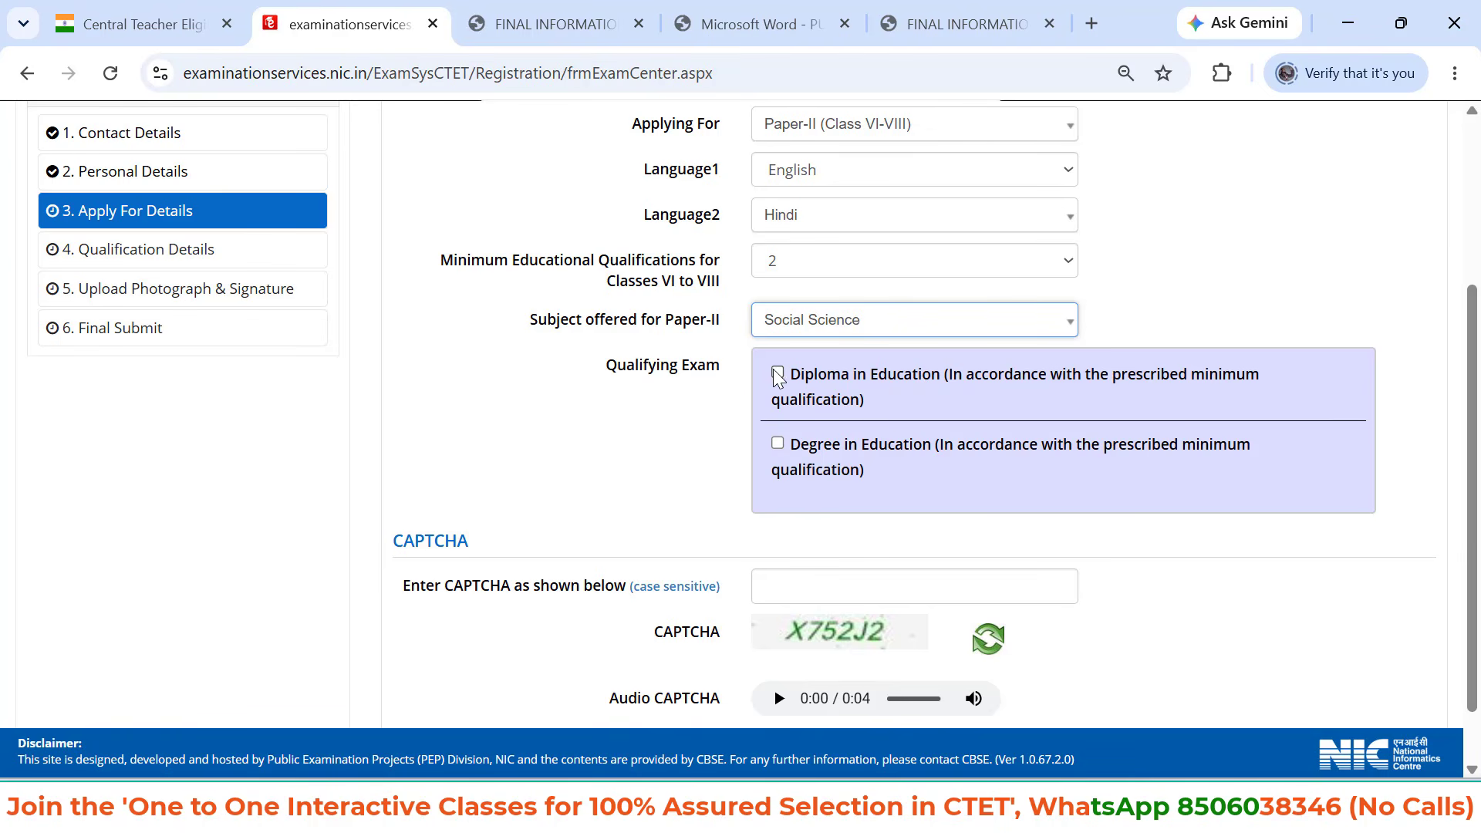
pyautogui.click(777, 443)
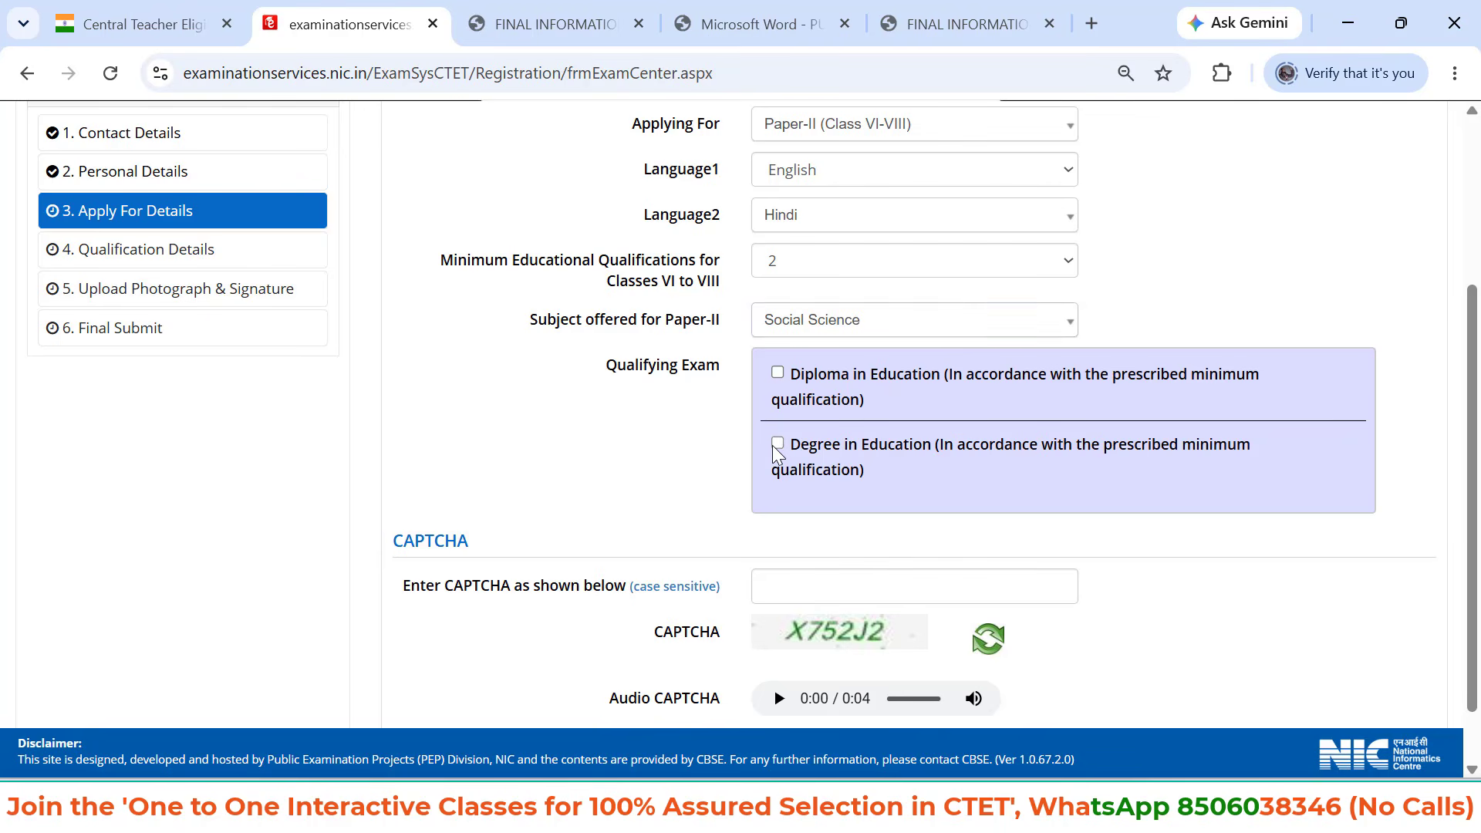
pyautogui.scroll(-1, 961, 460)
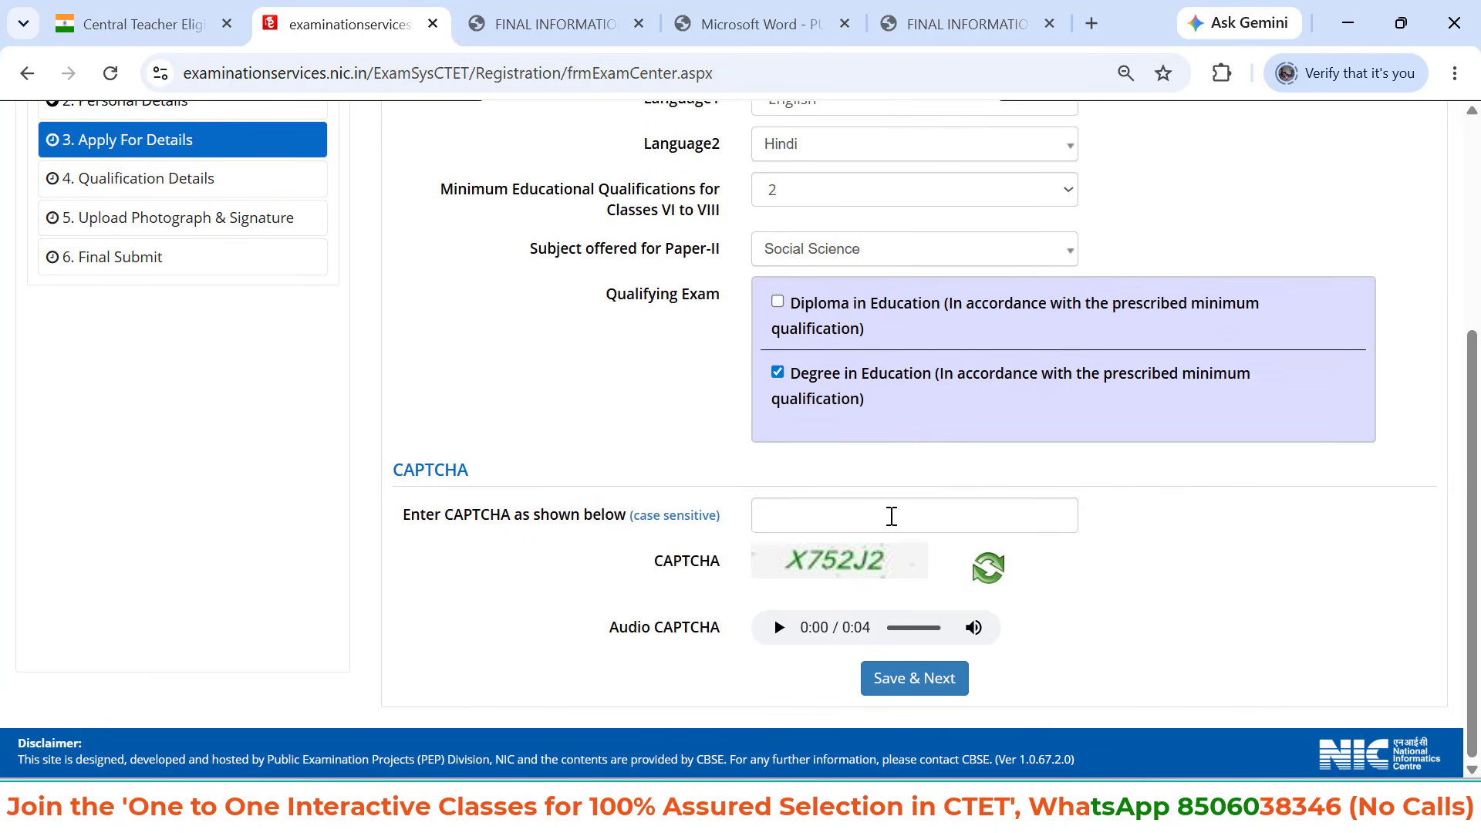
pyautogui.click(891, 516)
pyautogui.write('X')
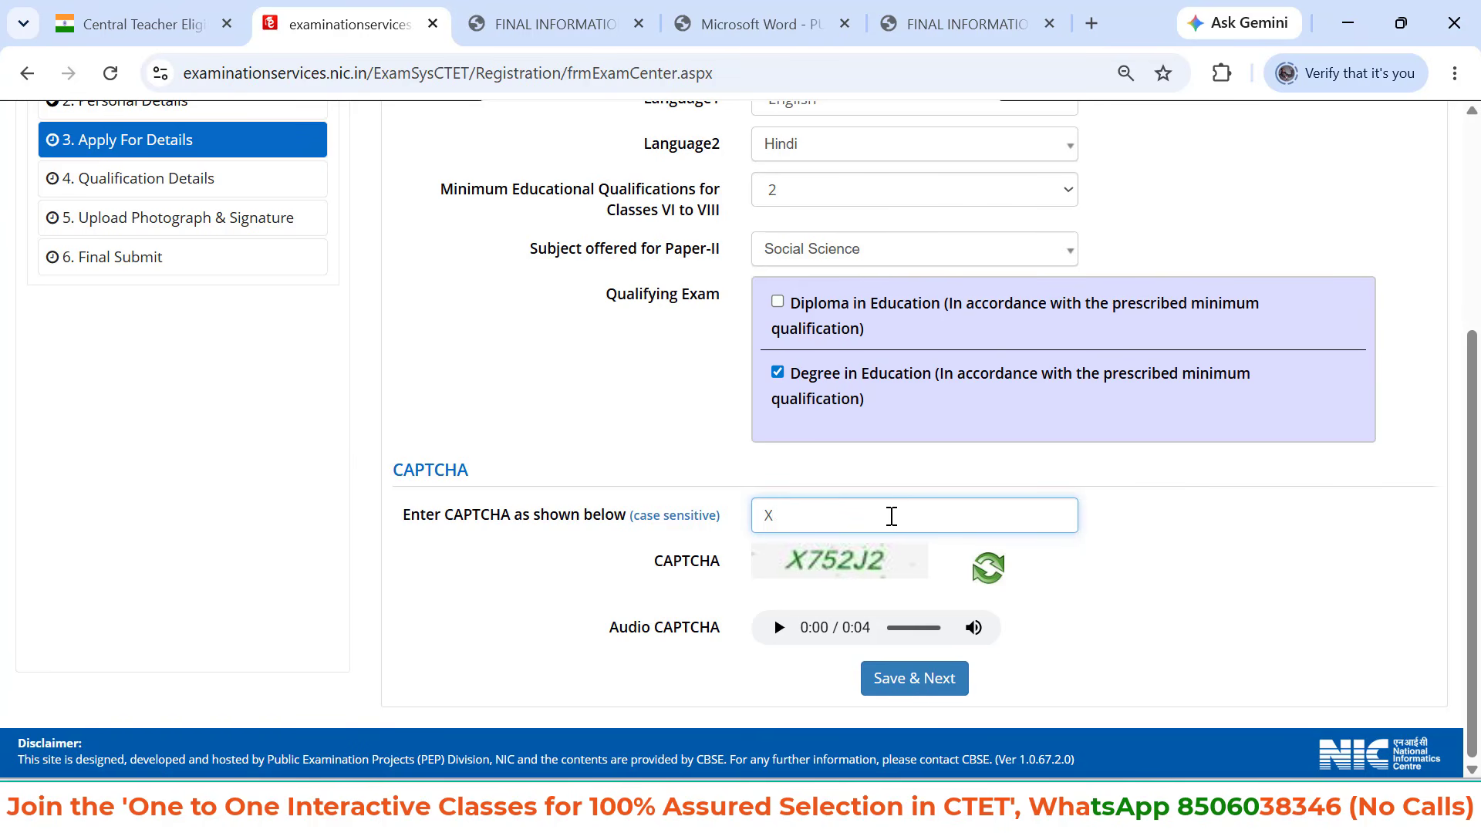
pyautogui.write('752J2')
# - Submit the Apply For section, then set pass status Appearing and year of passing 2026
pyautogui.click(920, 681)
pyautogui.click(703, 480)
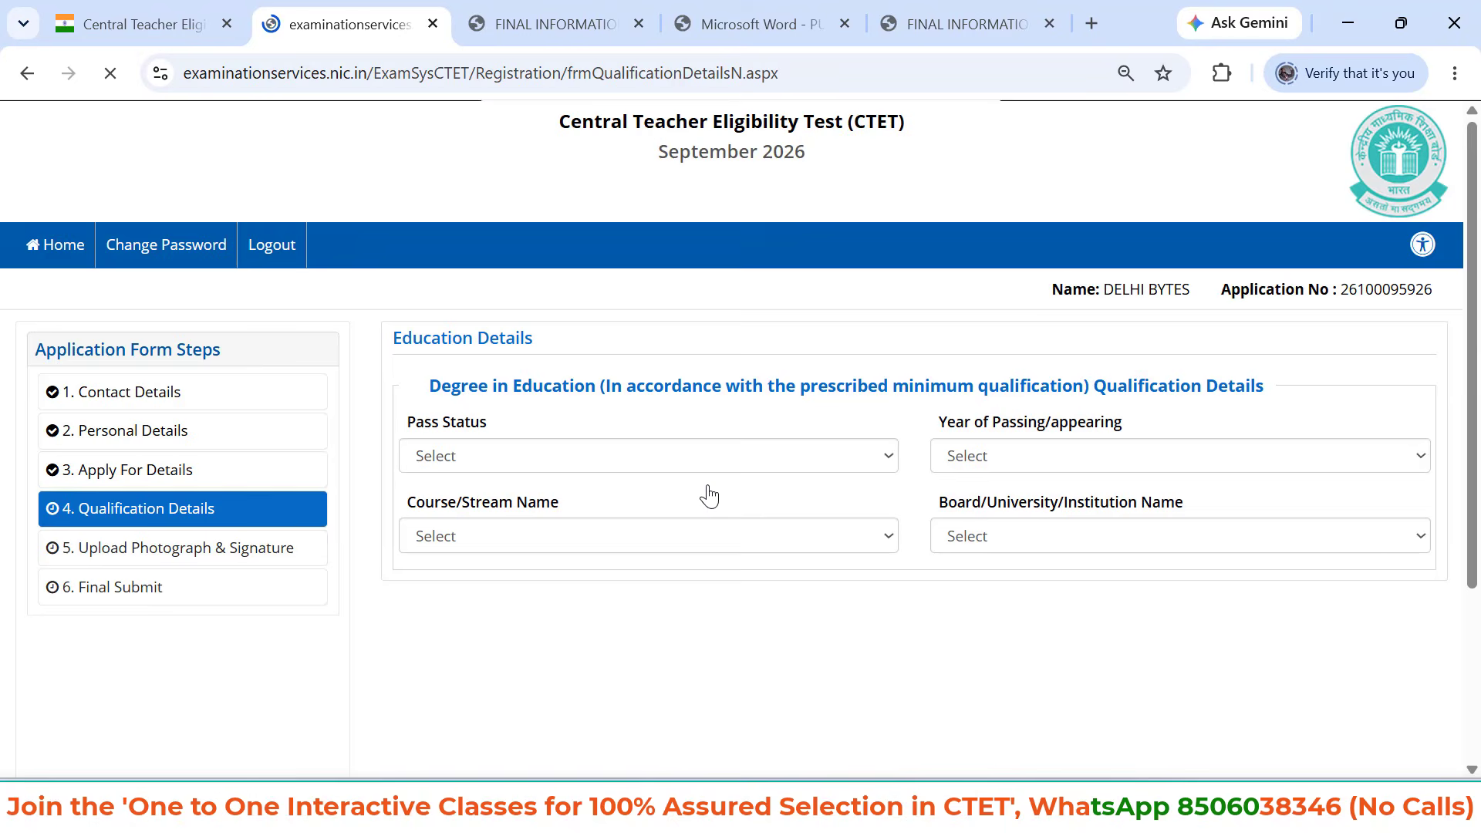
pyautogui.scroll(-1, 708, 488)
pyautogui.scroll(-1, 724, 381)
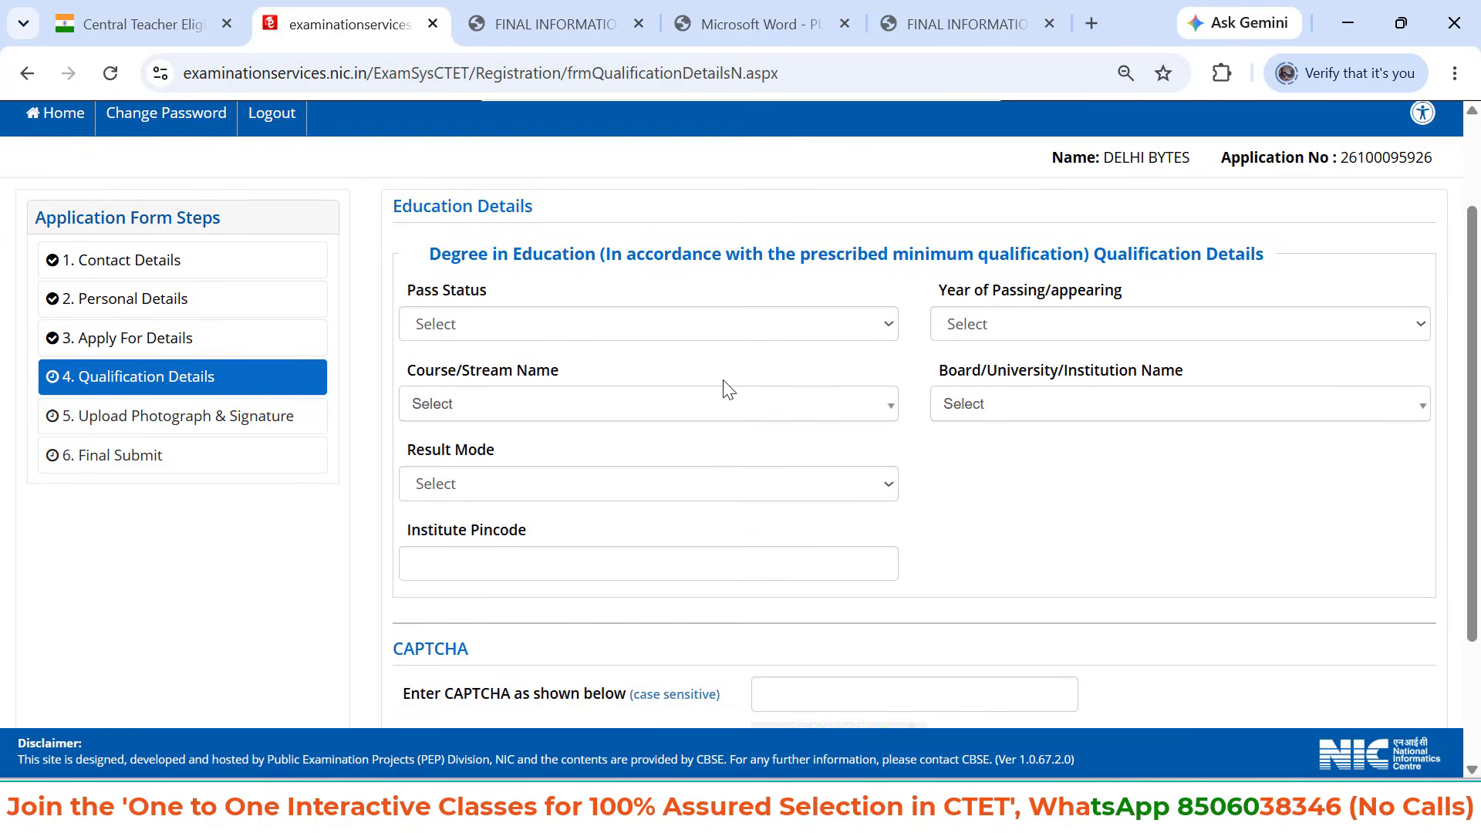
pyautogui.click(799, 301)
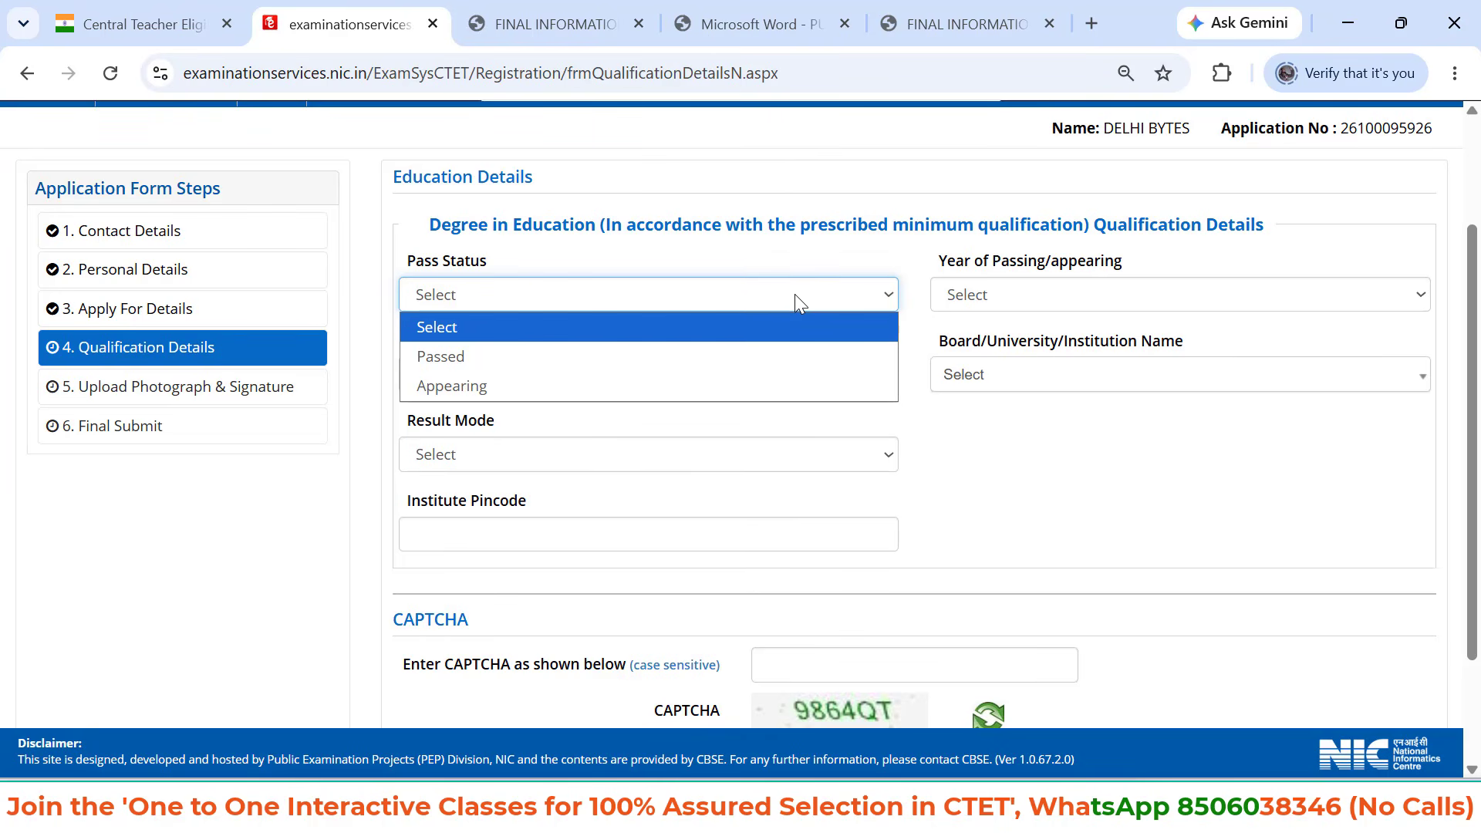
pyautogui.click(665, 386)
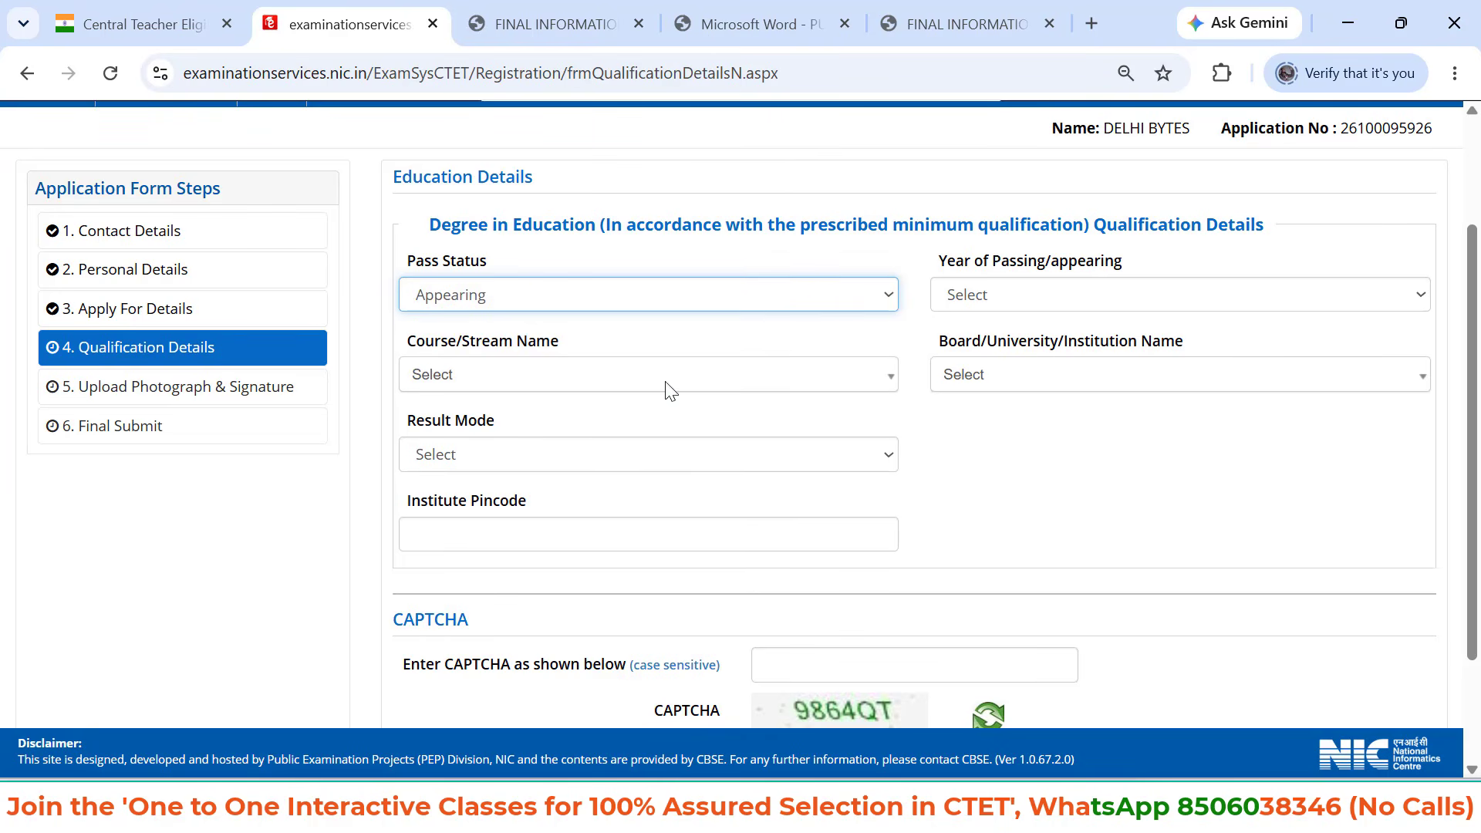
pyautogui.click(1059, 307)
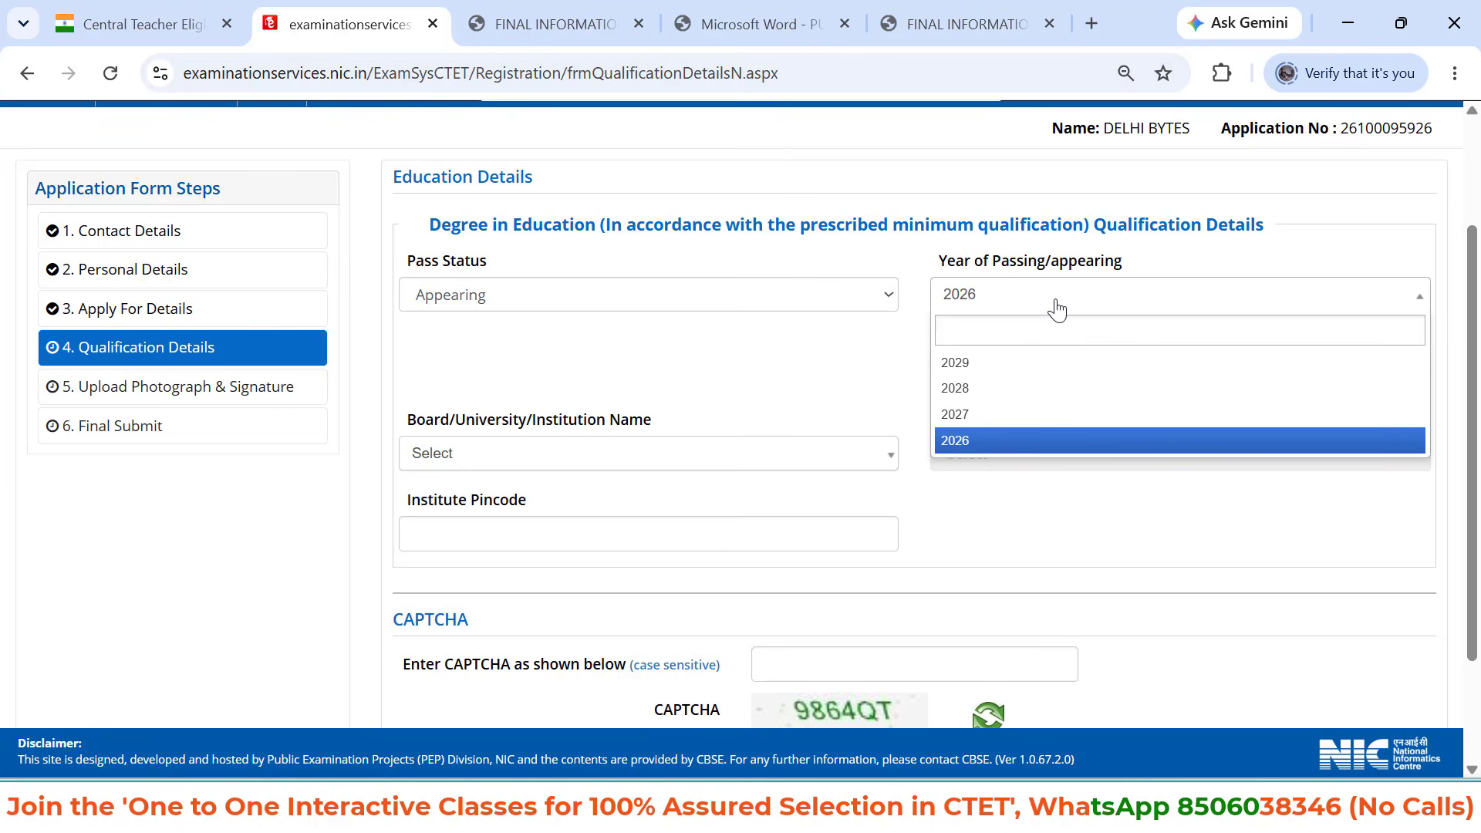
pyautogui.click(747, 364)
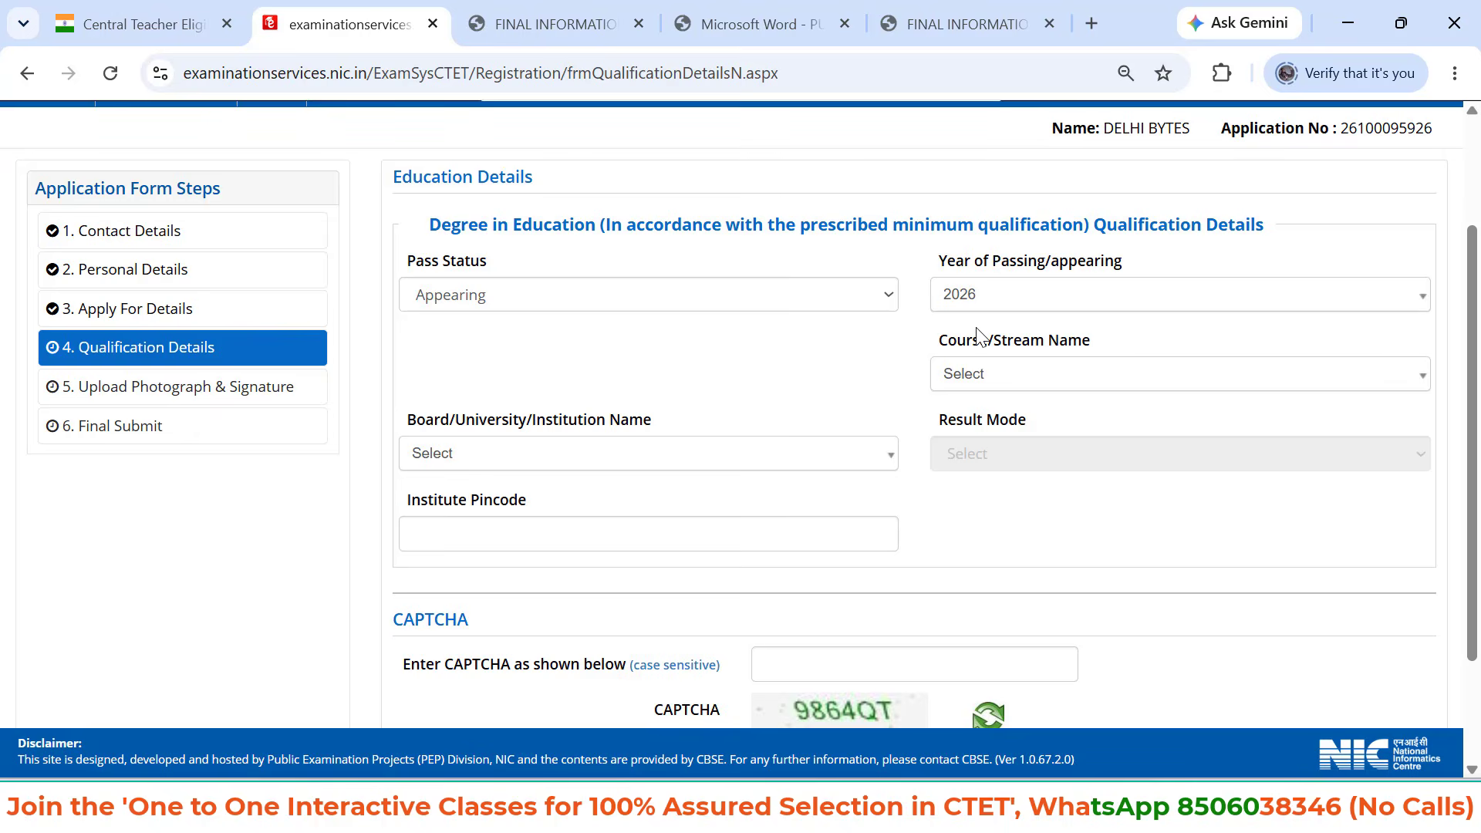
pyautogui.click(1085, 307)
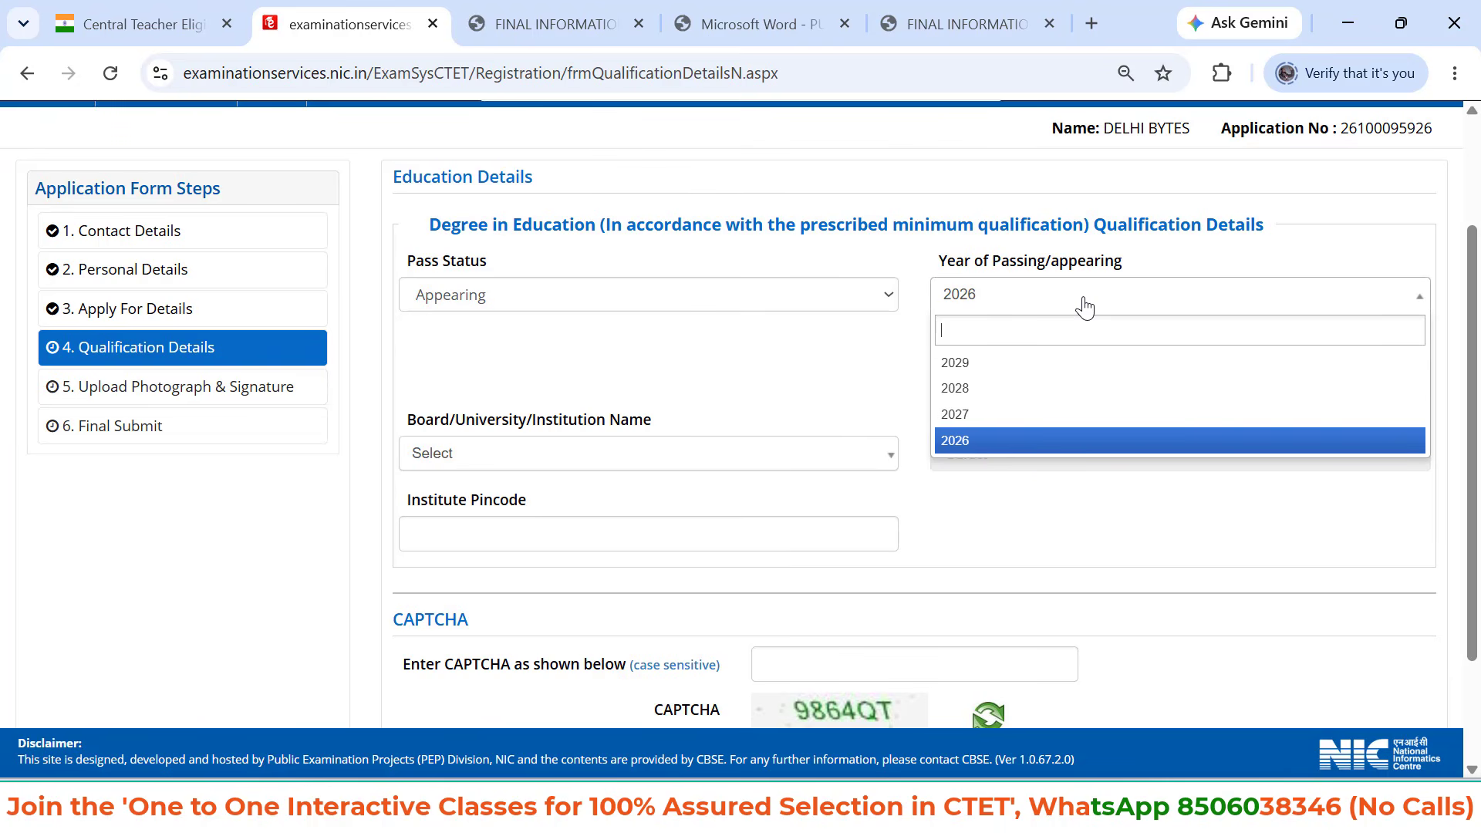
pyautogui.click(990, 441)
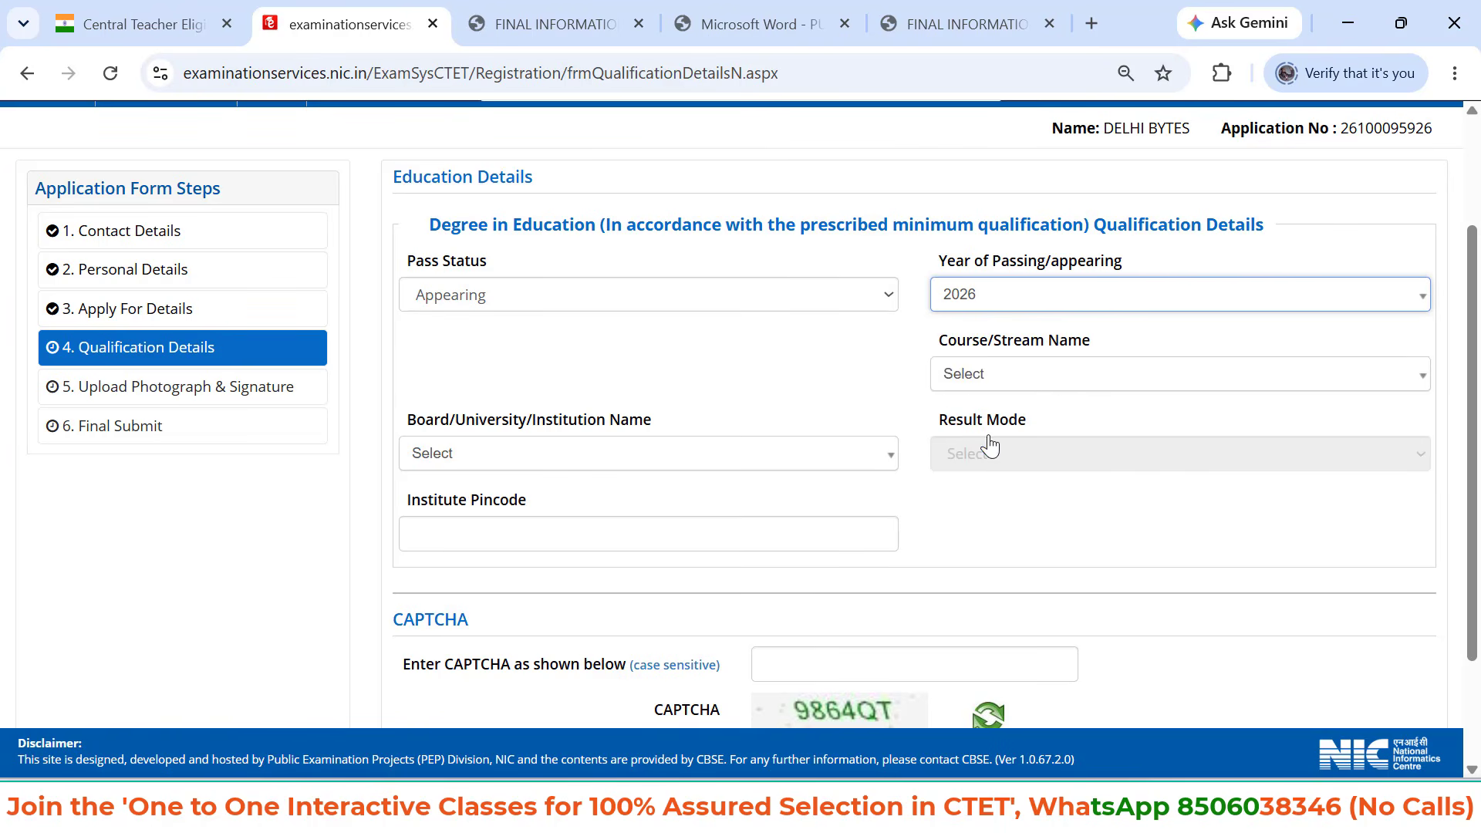
# - Set course to Education/Elementry Education etc and institution to University of Delhi's Department of Education
pyautogui.click(1078, 374)
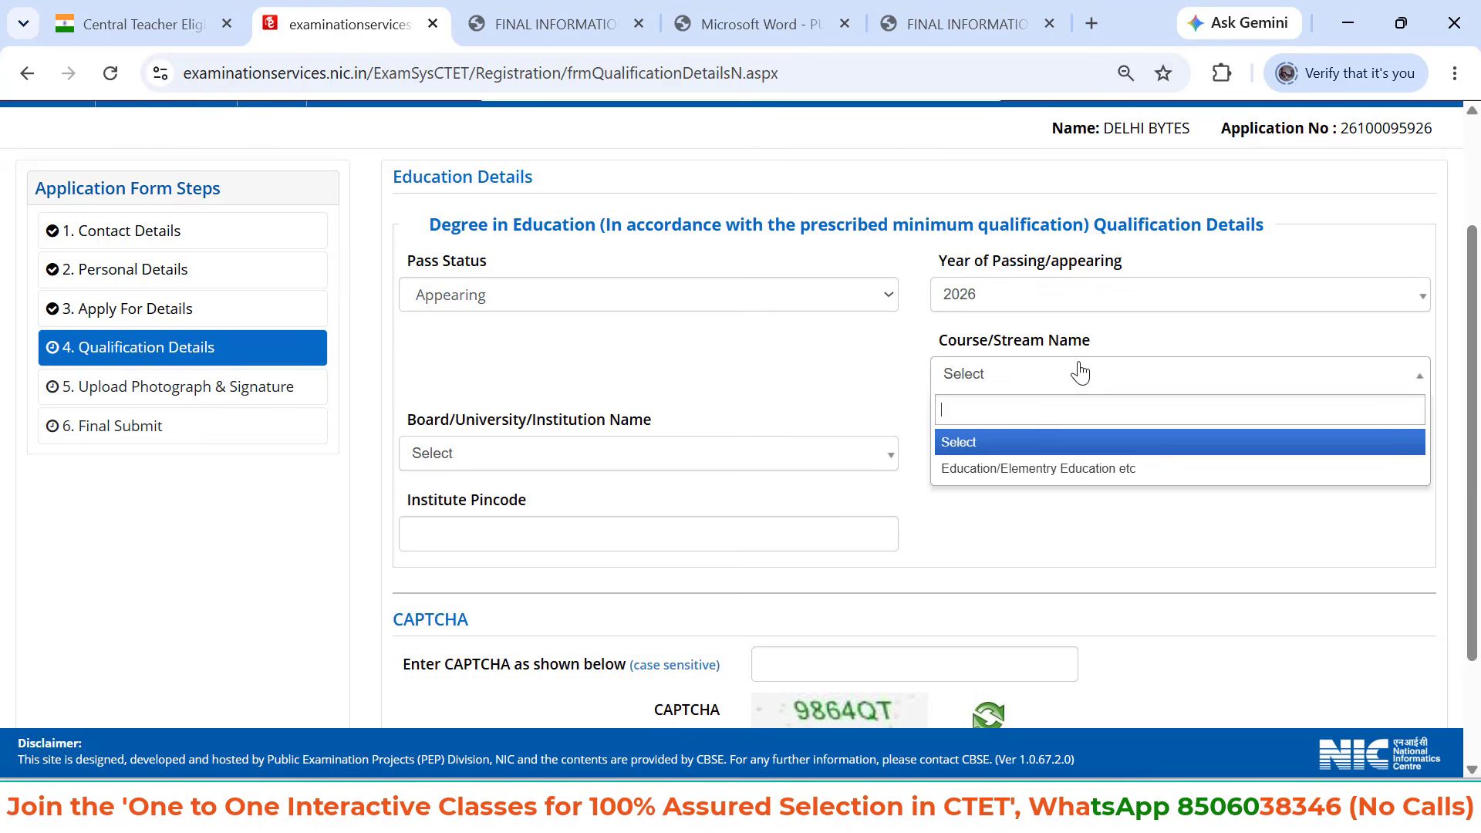
pyautogui.click(1101, 468)
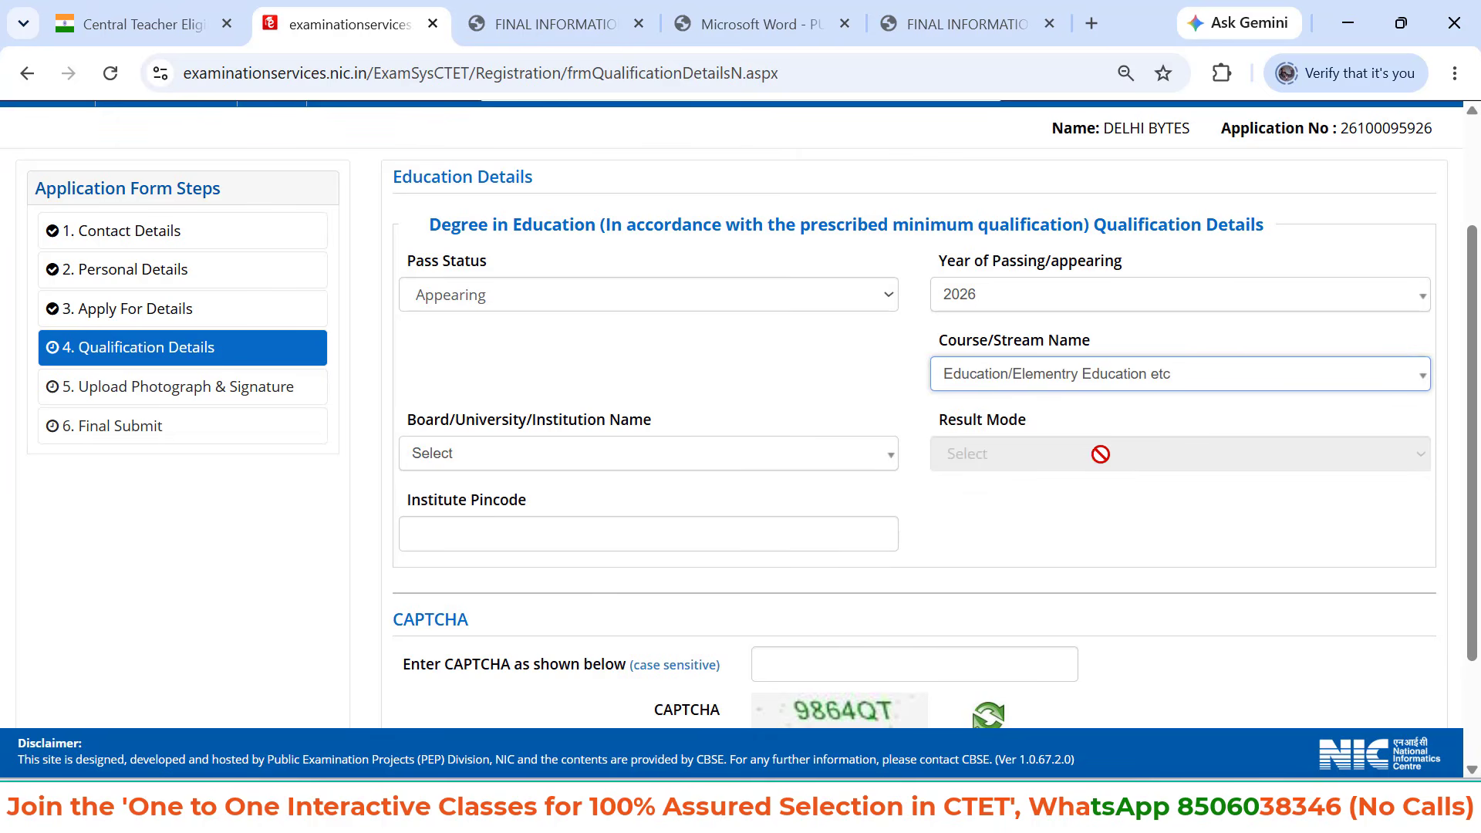
pyautogui.click(624, 471)
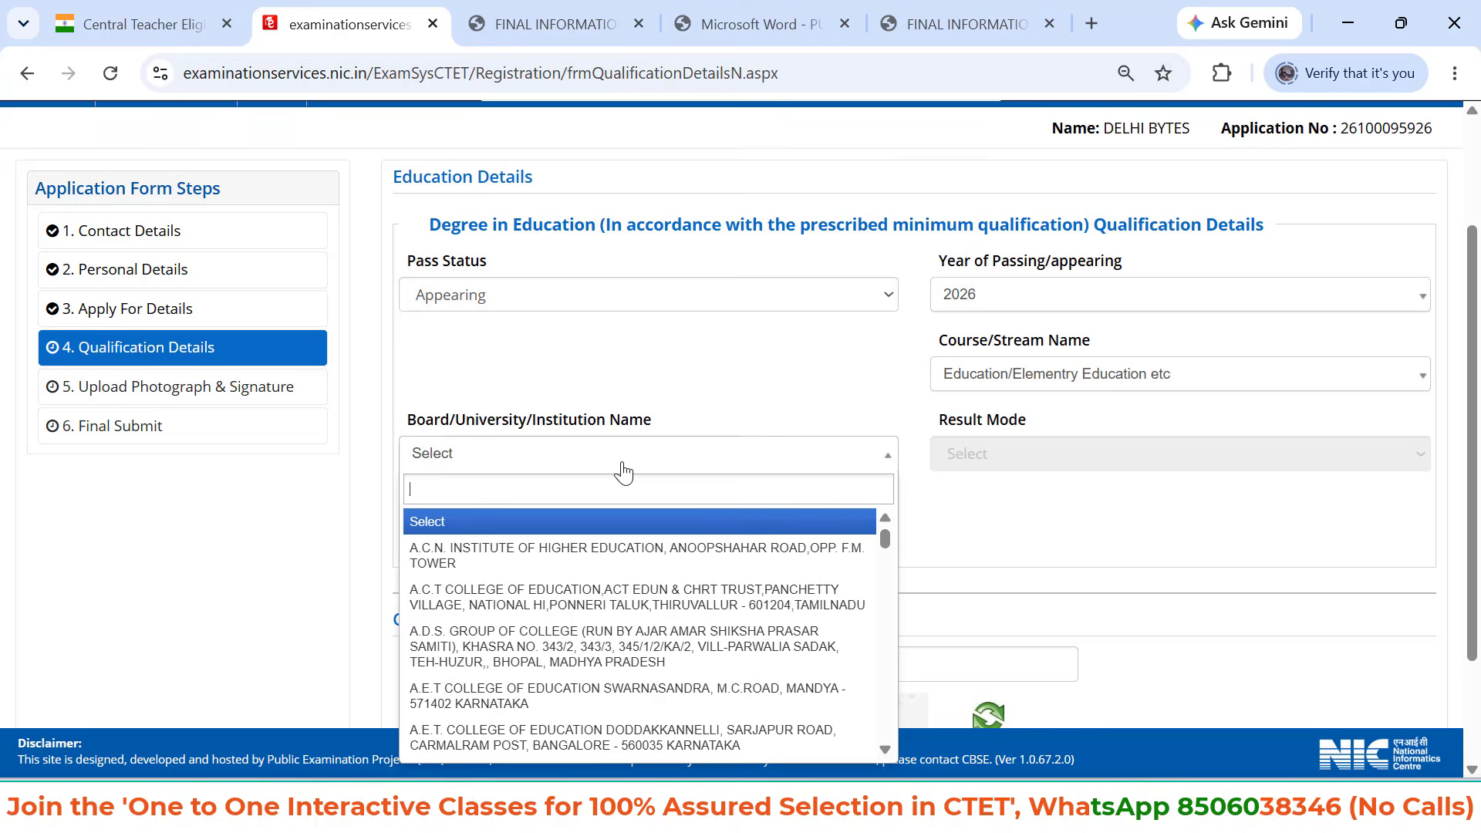
pyautogui.scroll(-1, 634, 550)
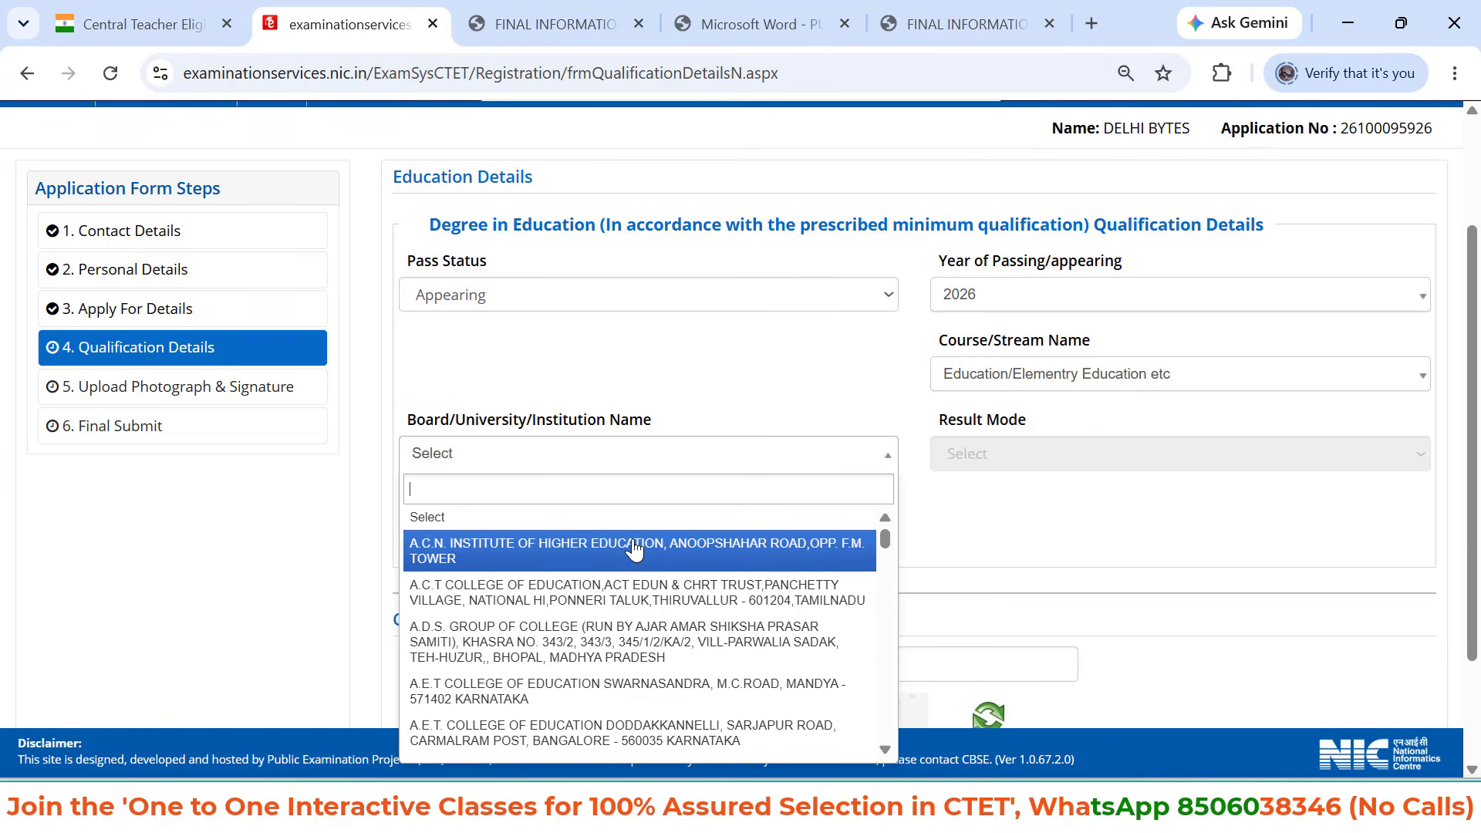
pyautogui.write('UNIVE')
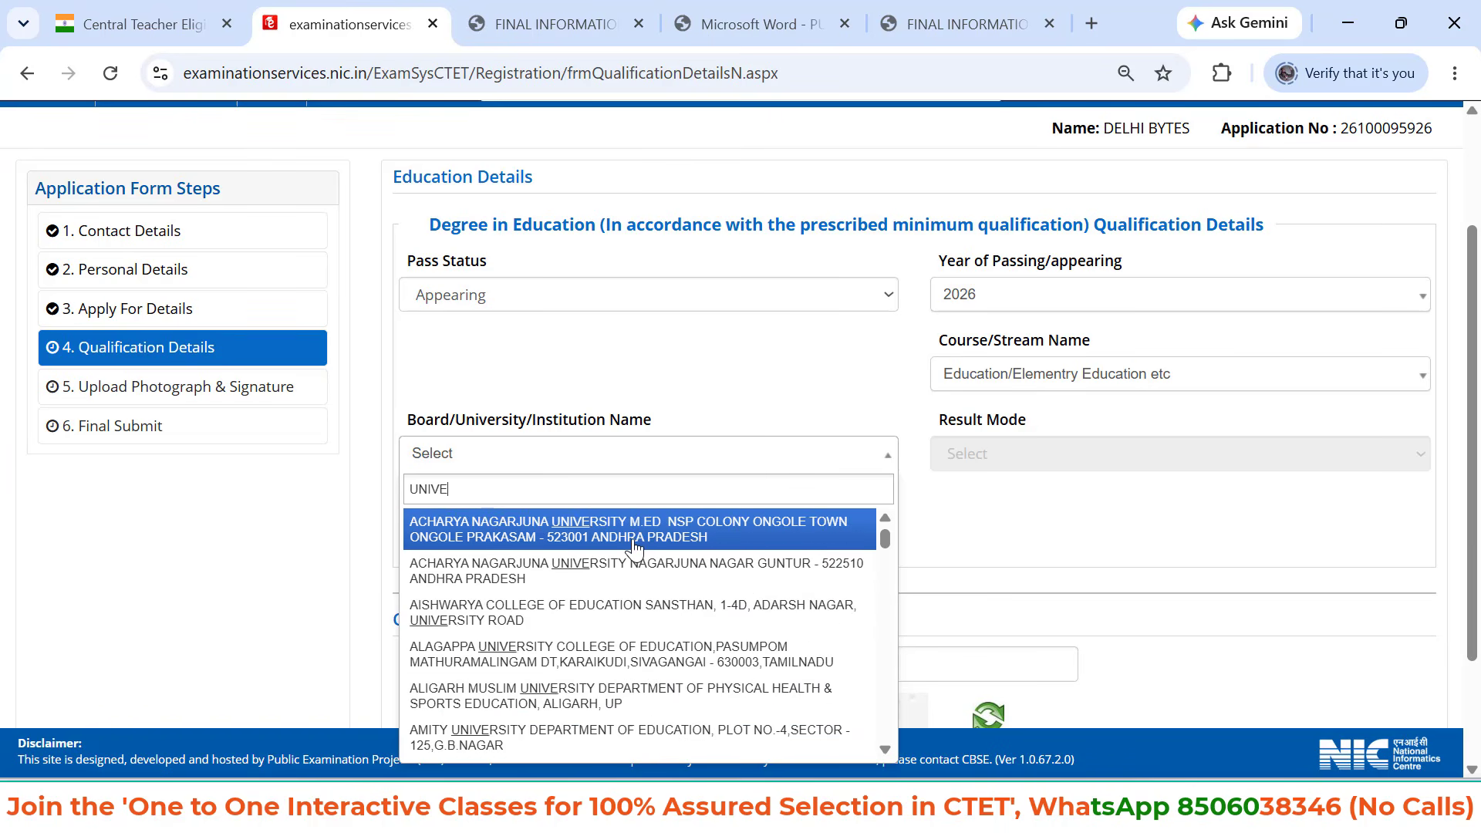
pyautogui.write('RSITY OF DELHI')
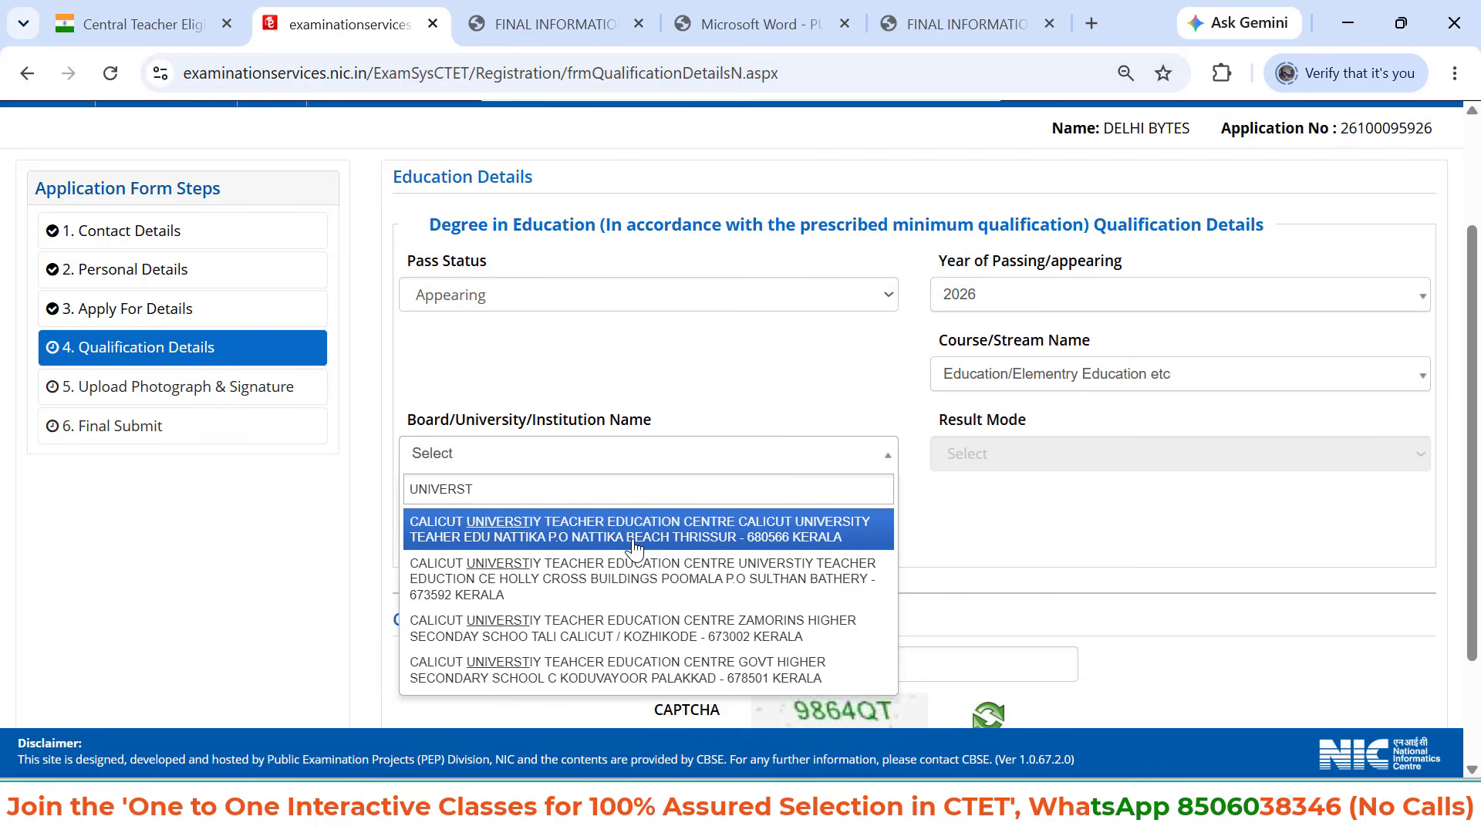
pyautogui.click(654, 536)
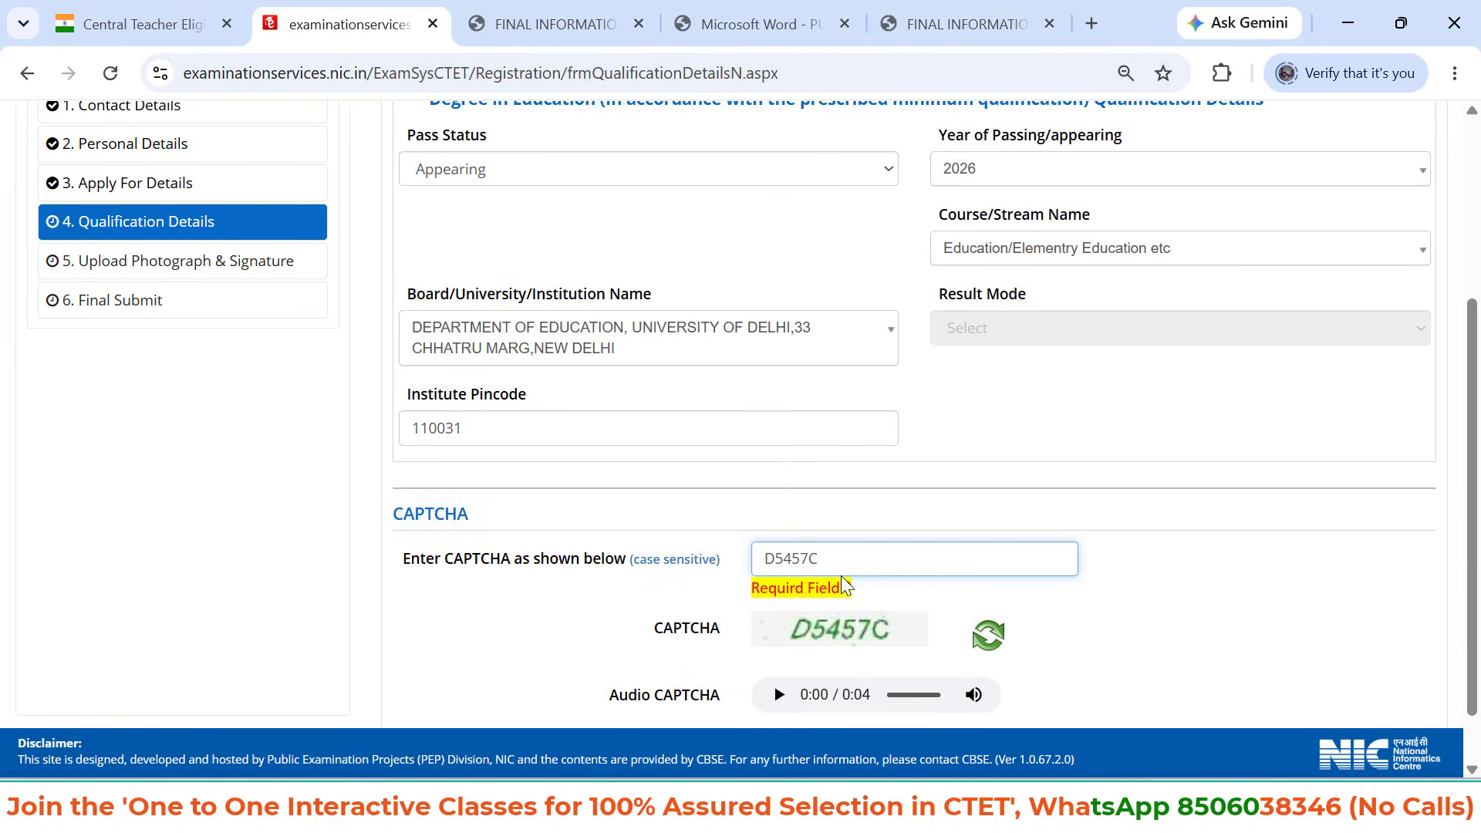
# - Save the qualification details and confirm the submission
pyautogui.scroll(1, 840, 587)
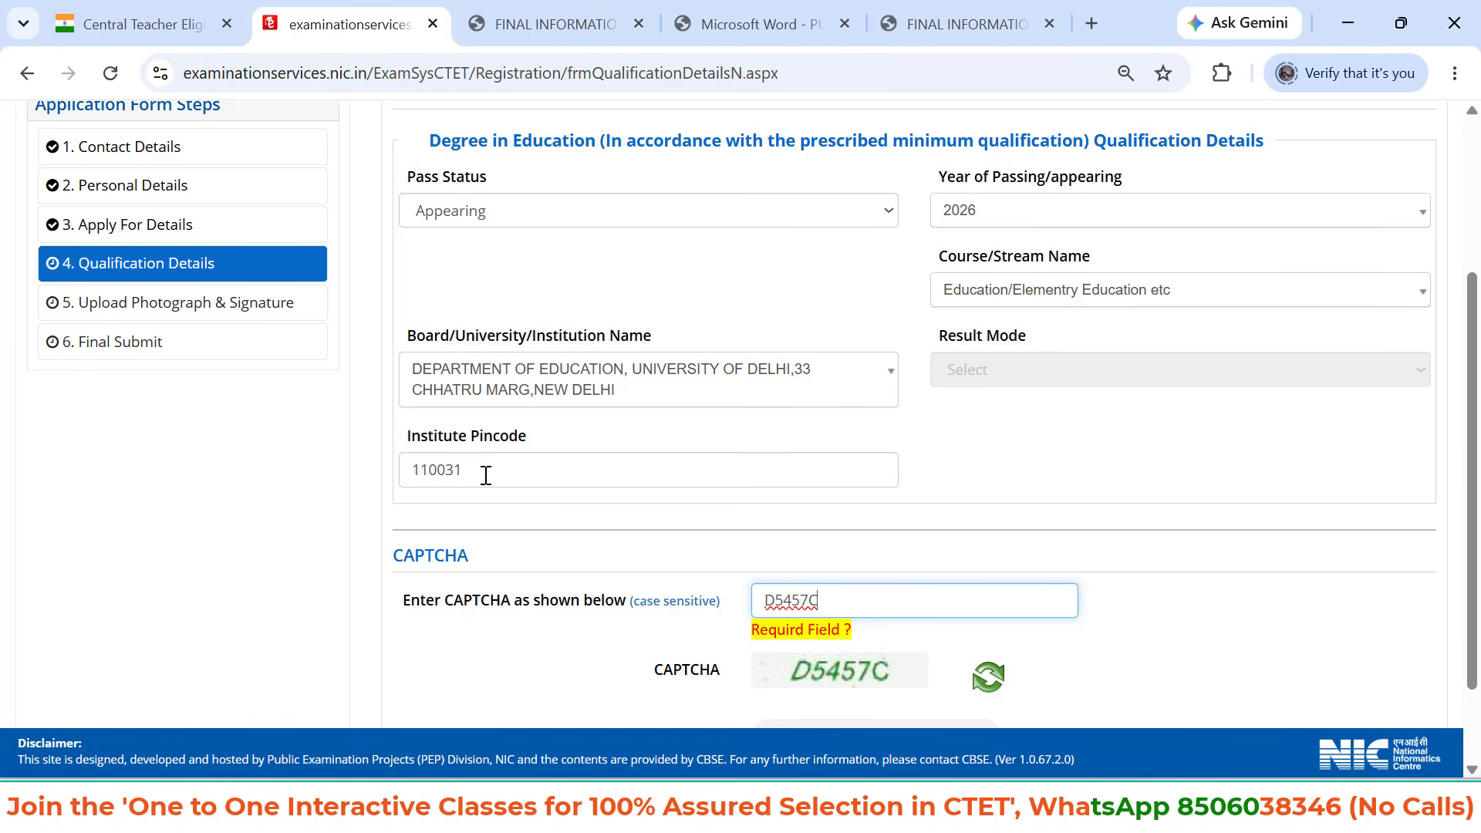
pyautogui.scroll(-1, 484, 474)
pyautogui.scroll(-2, 486, 475)
pyautogui.click(891, 698)
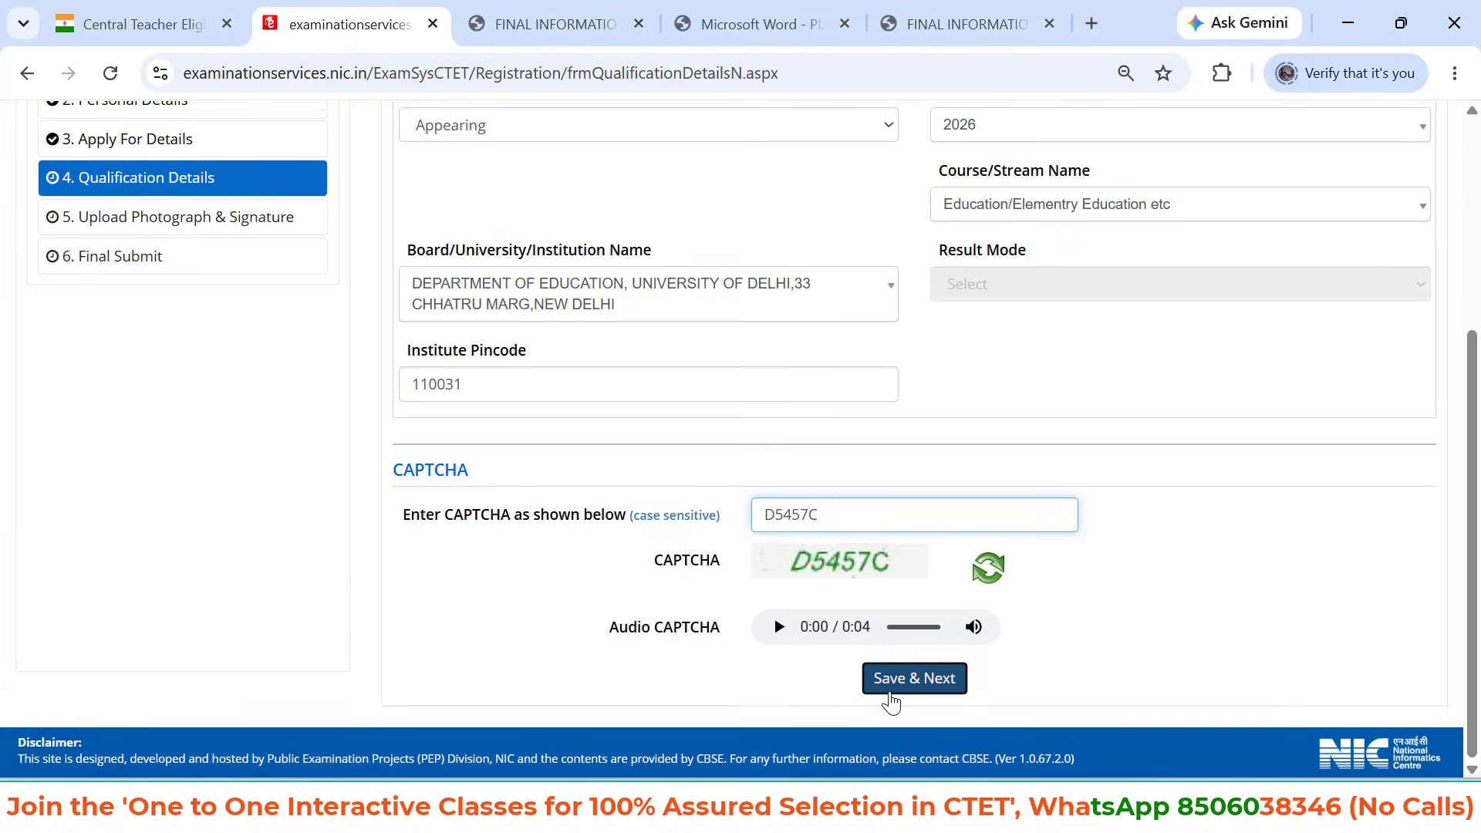
pyautogui.click(705, 485)
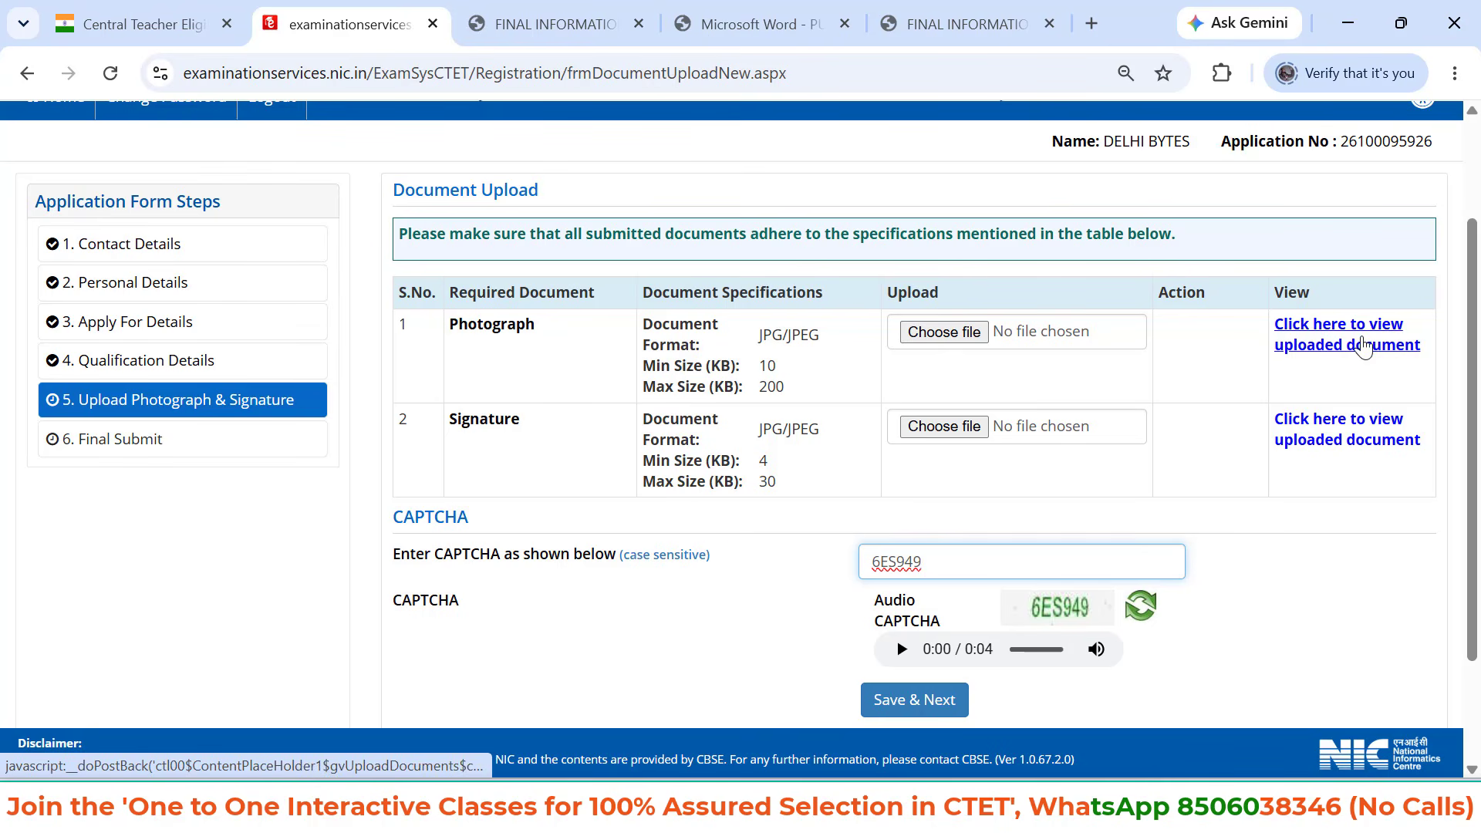
# - Save the Document Upload step and confirm with Yes
pyautogui.scroll(-1, 1311, 455)
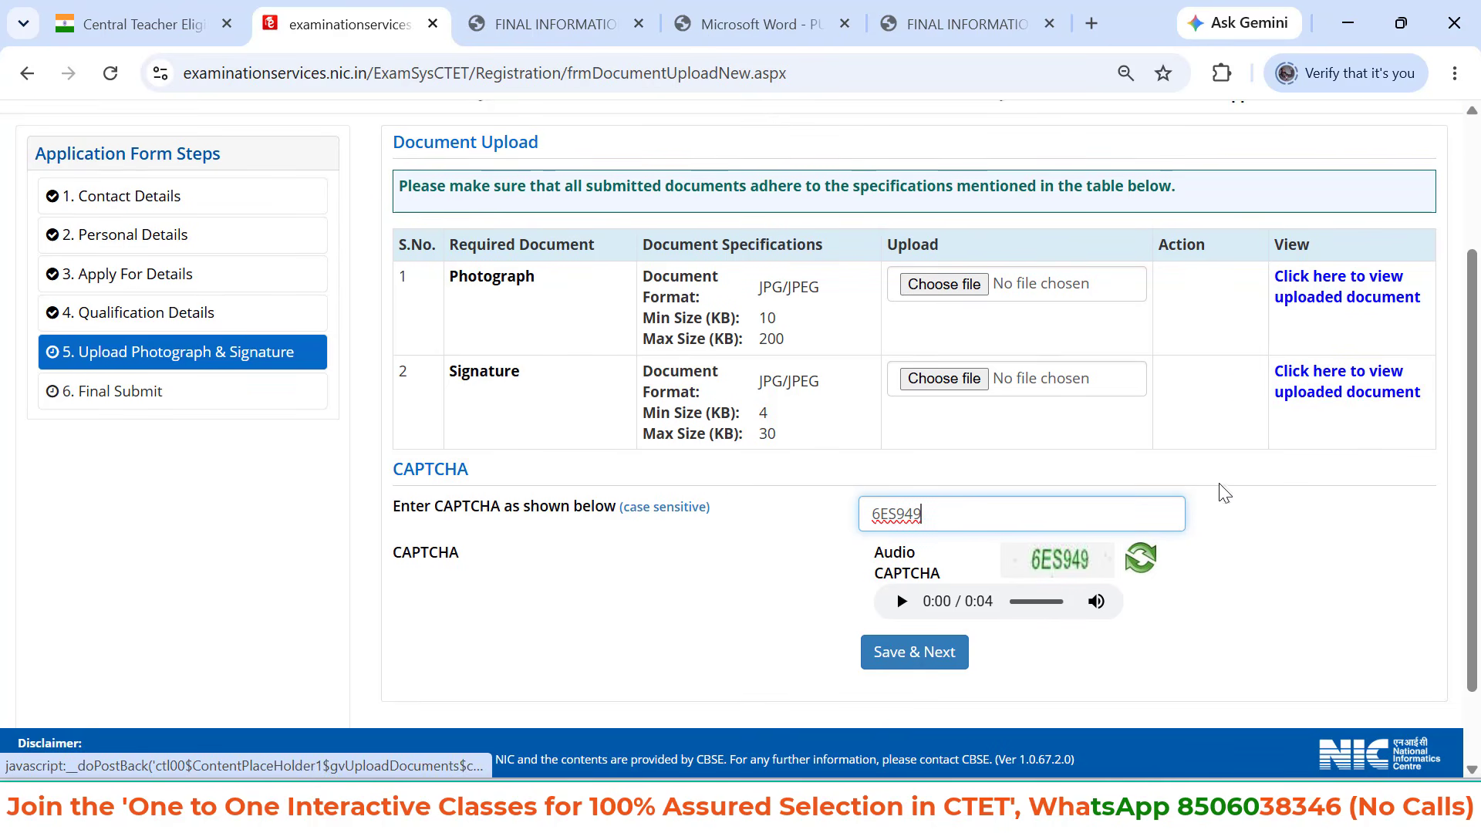
pyautogui.click(953, 655)
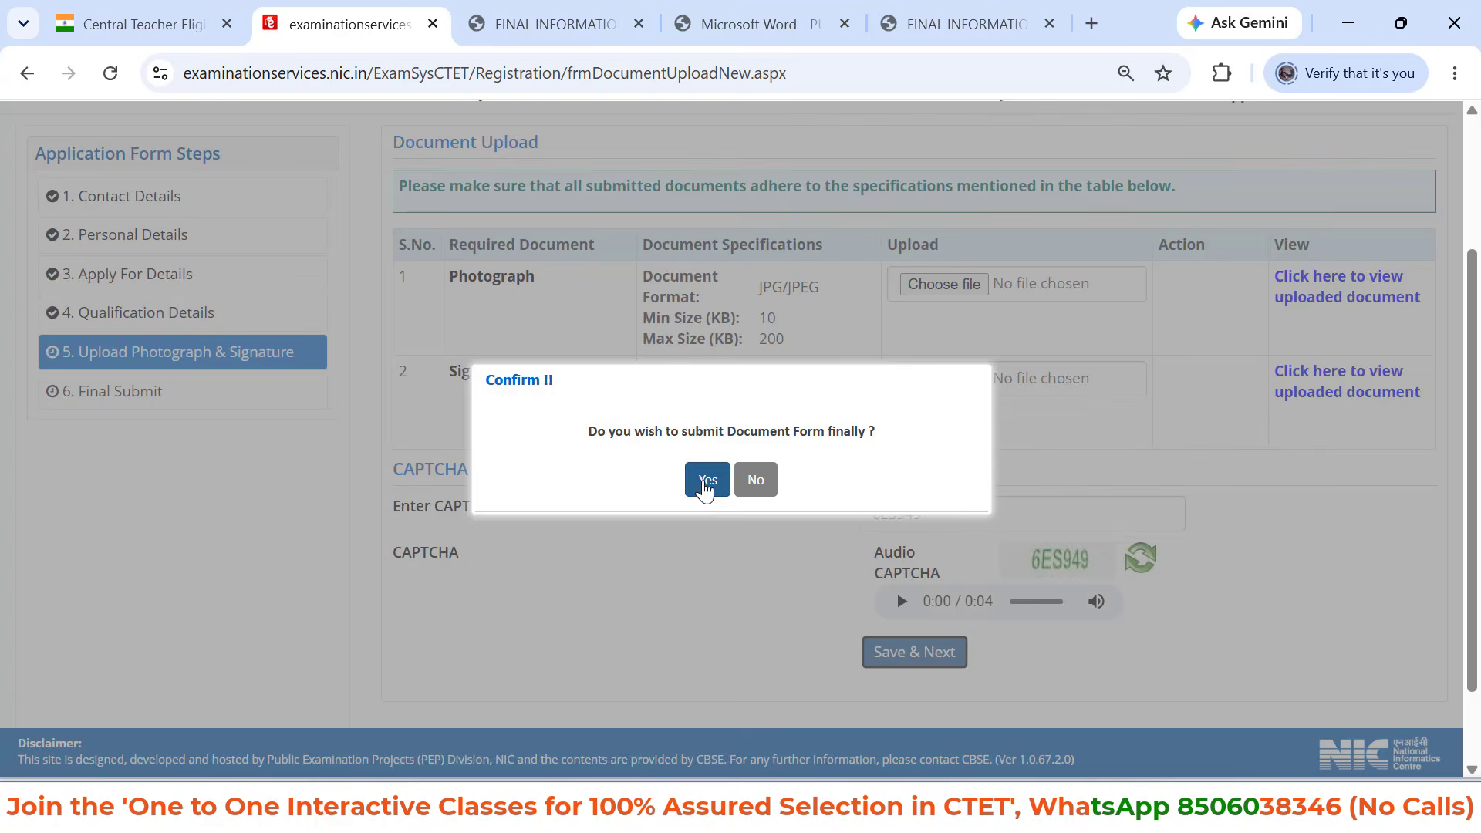
pyautogui.click(703, 482)
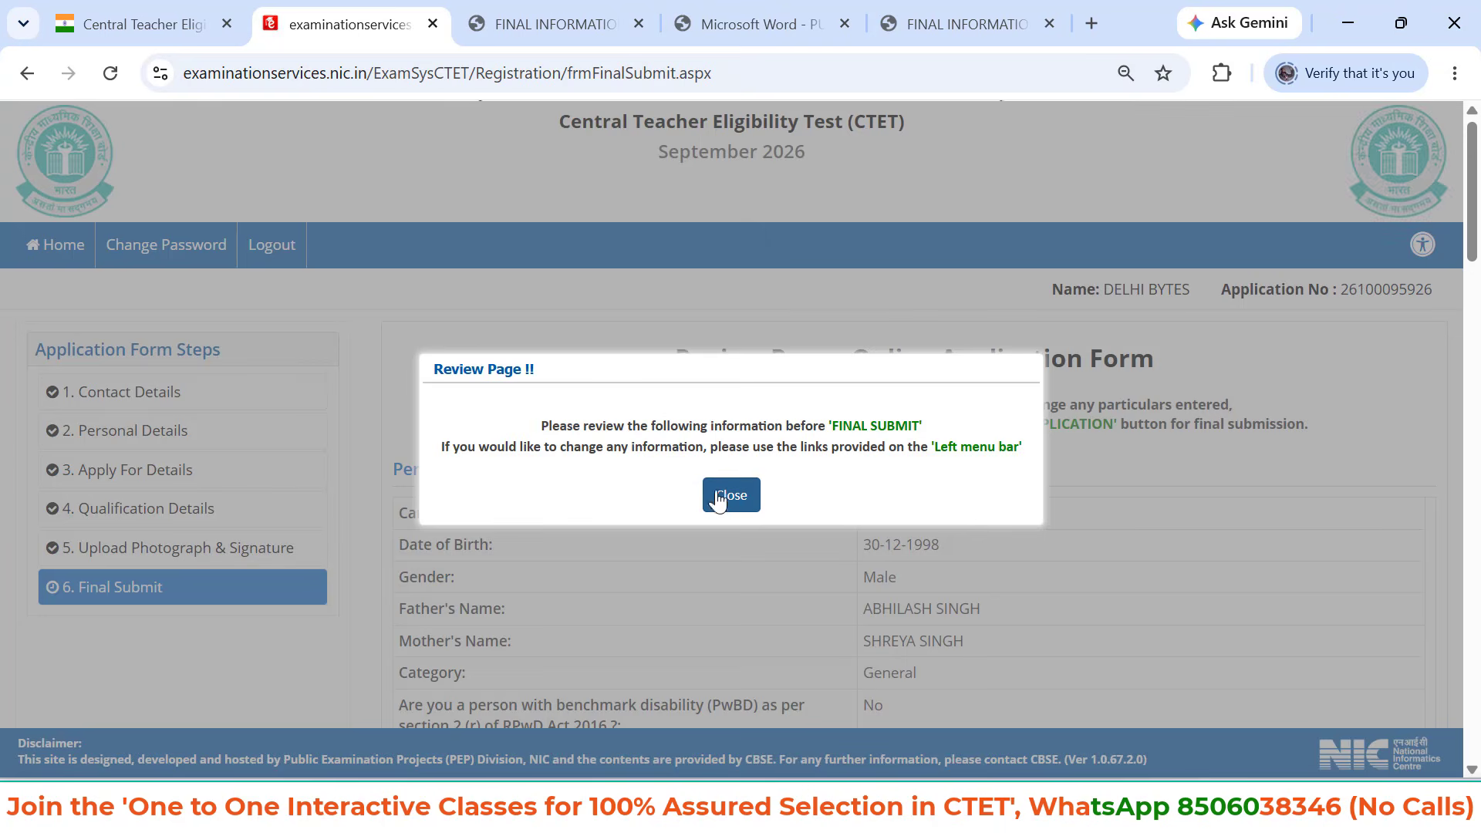
# - Mark the apply-for, education and address details as verified on the review page
pyautogui.click(730, 495)
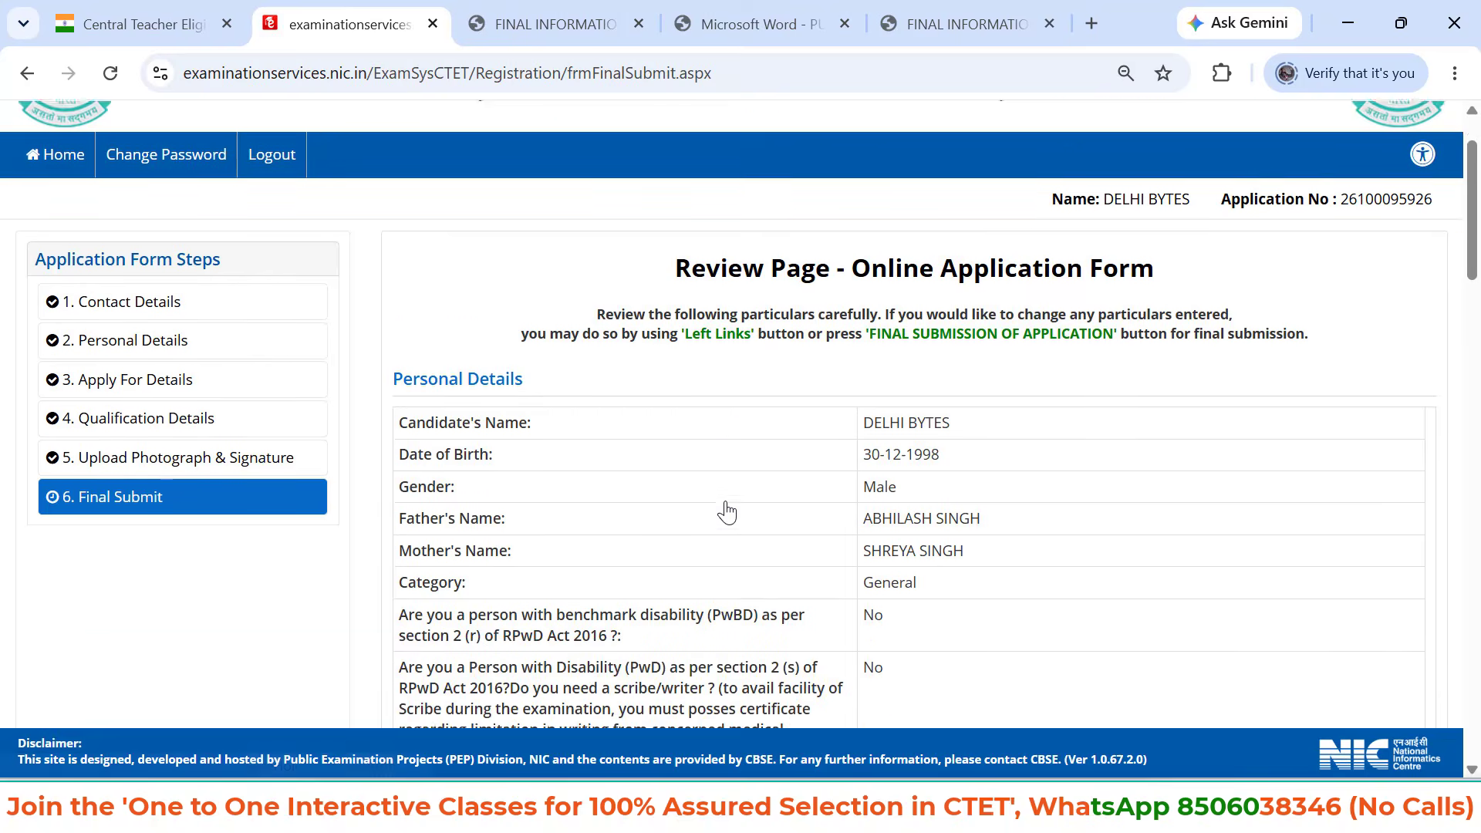
pyautogui.scroll(-4, 727, 509)
pyautogui.scroll(-6, 727, 509)
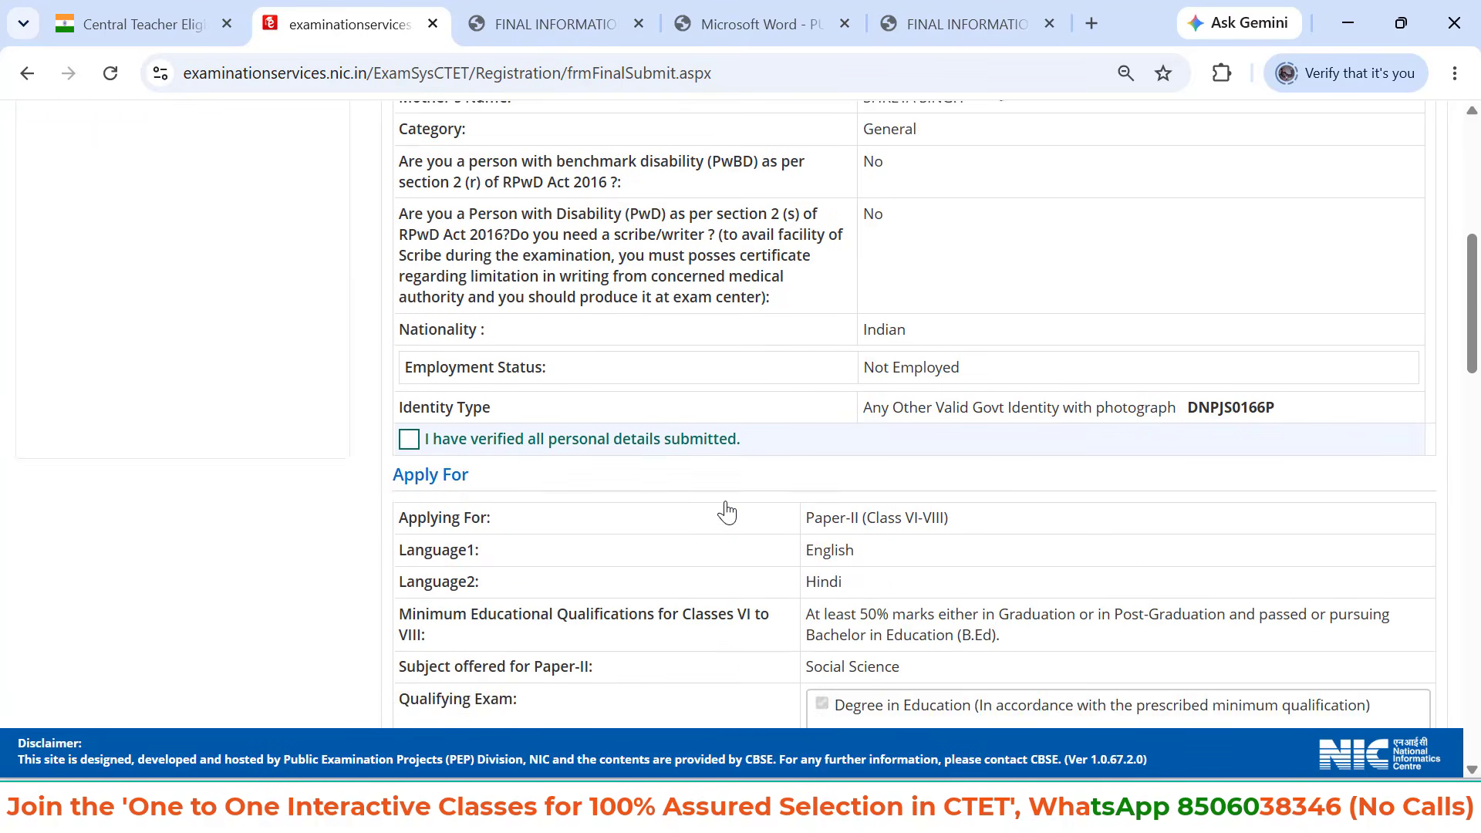
pyautogui.scroll(-3, 727, 509)
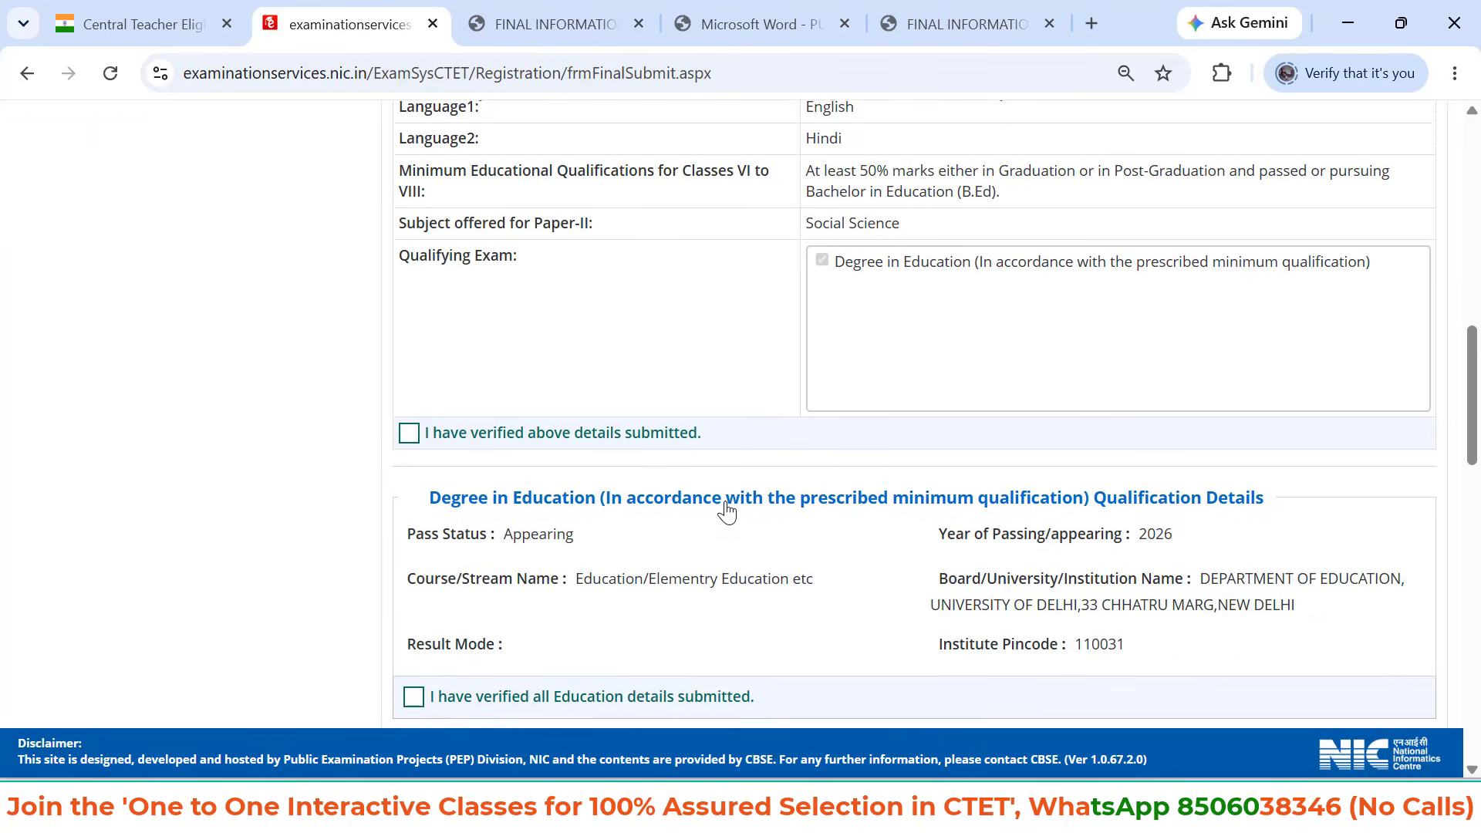
pyautogui.click(409, 389)
pyautogui.scroll(-2, 480, 423)
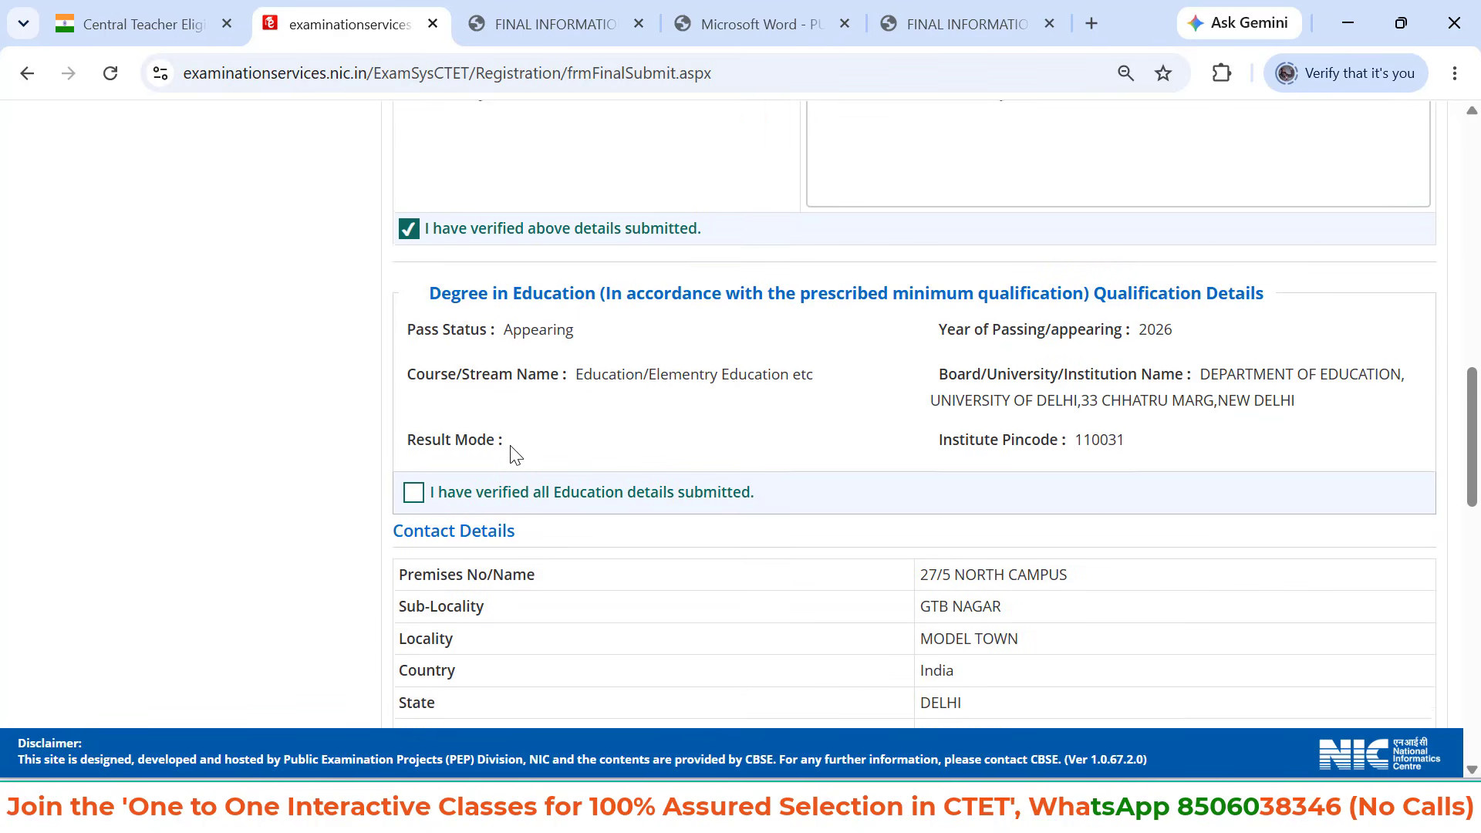
pyautogui.click(411, 482)
pyautogui.scroll(-6, 661, 500)
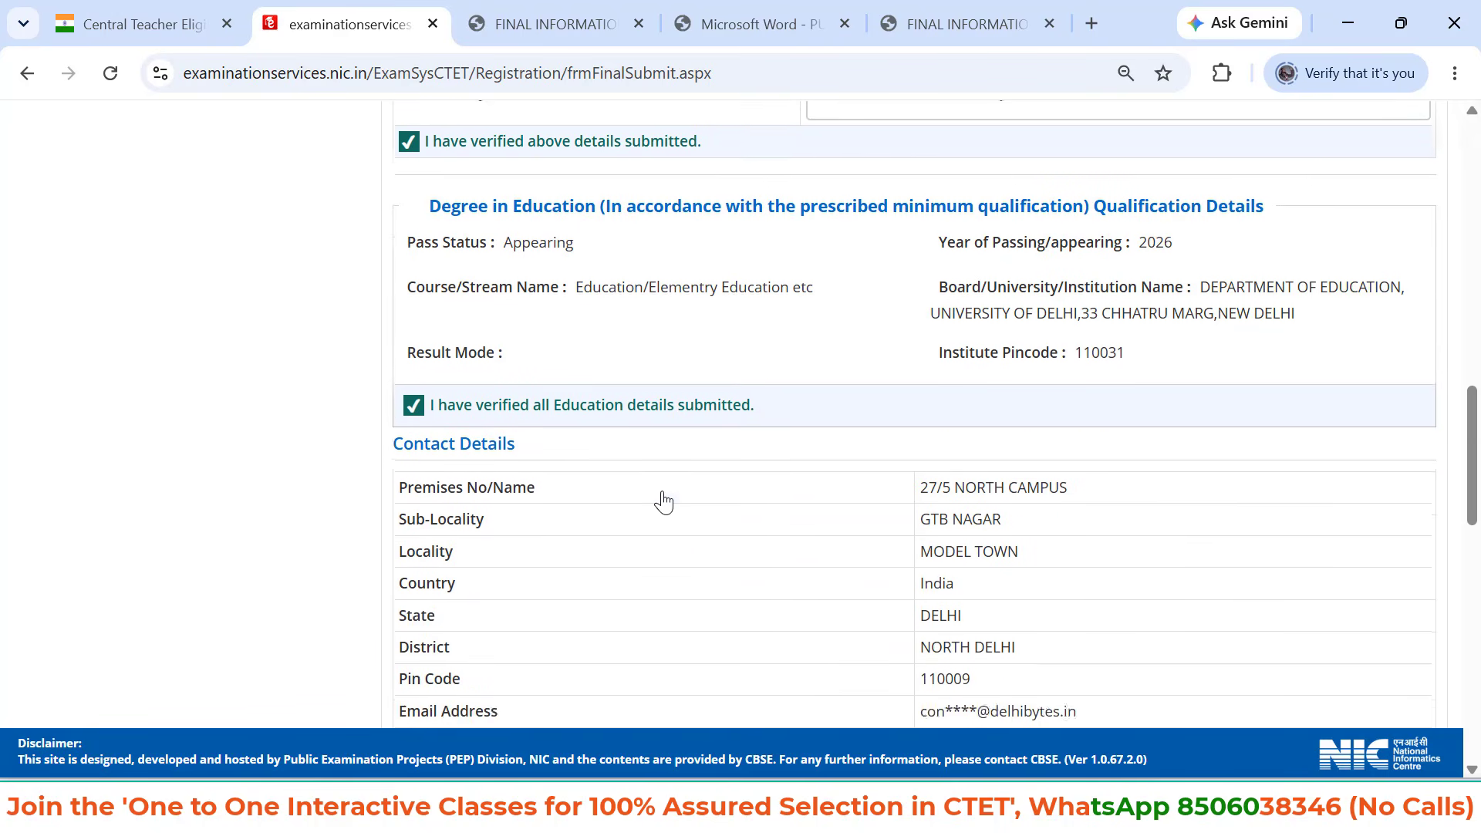
pyautogui.scroll(-4, 662, 502)
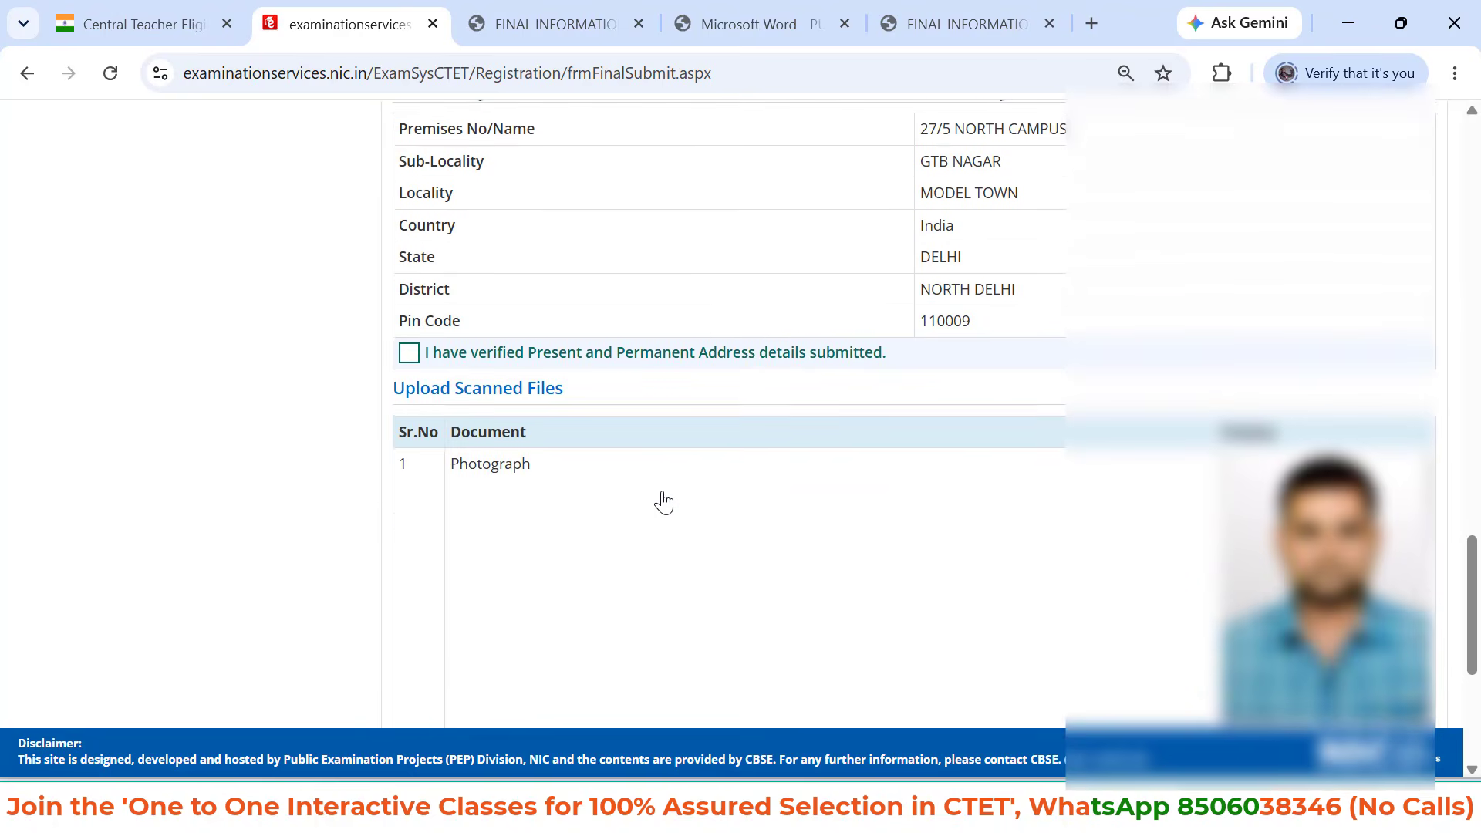
pyautogui.click(409, 354)
pyautogui.scroll(-5, 598, 510)
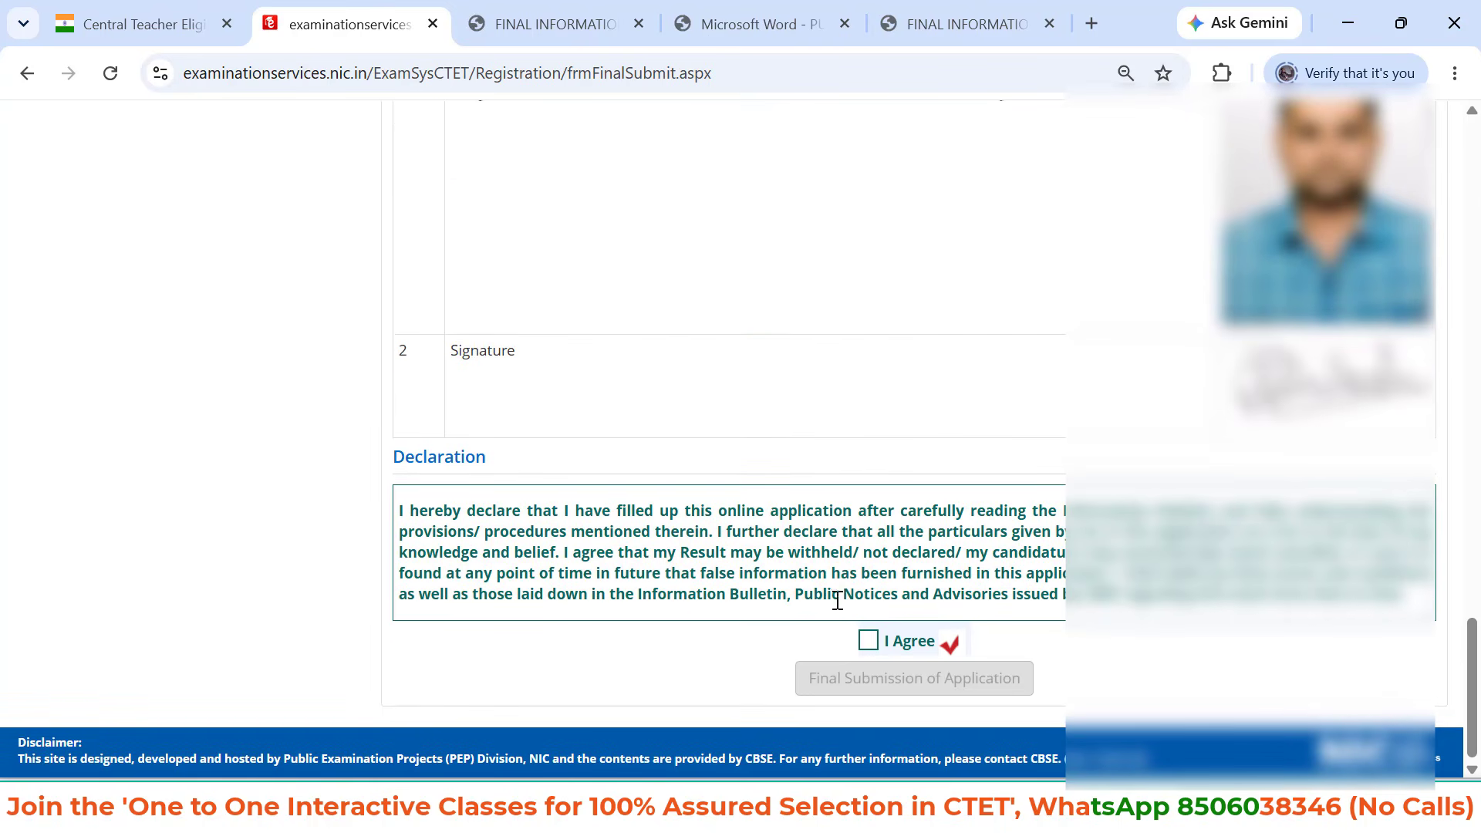
# - Tick the I Agree declaration and submit the application finally, confirming with Yes
pyautogui.click(868, 640)
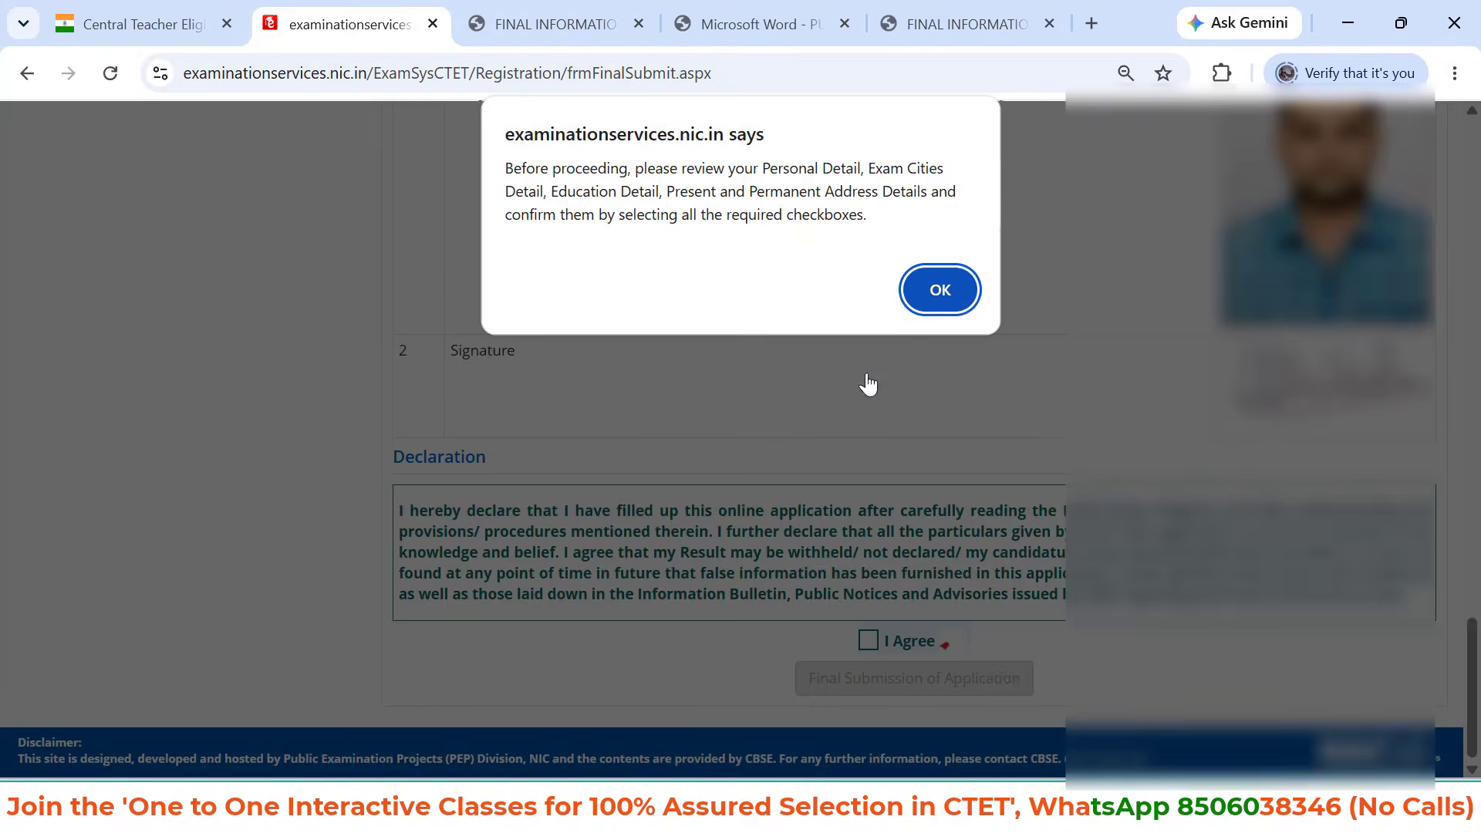
pyautogui.click(940, 291)
pyautogui.click(868, 641)
pyautogui.click(941, 290)
pyautogui.click(868, 641)
pyautogui.click(899, 678)
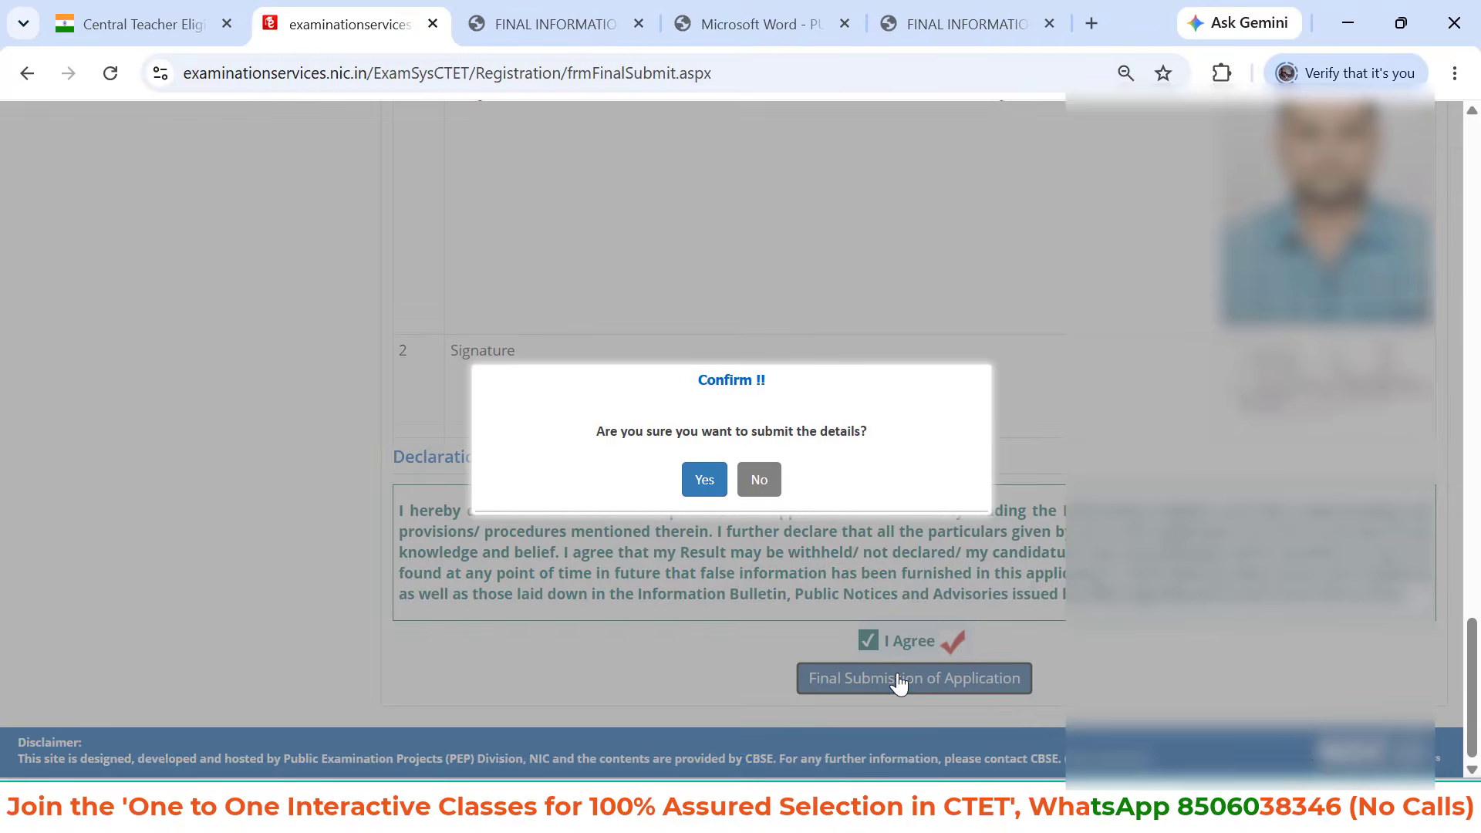
pyautogui.click(703, 477)
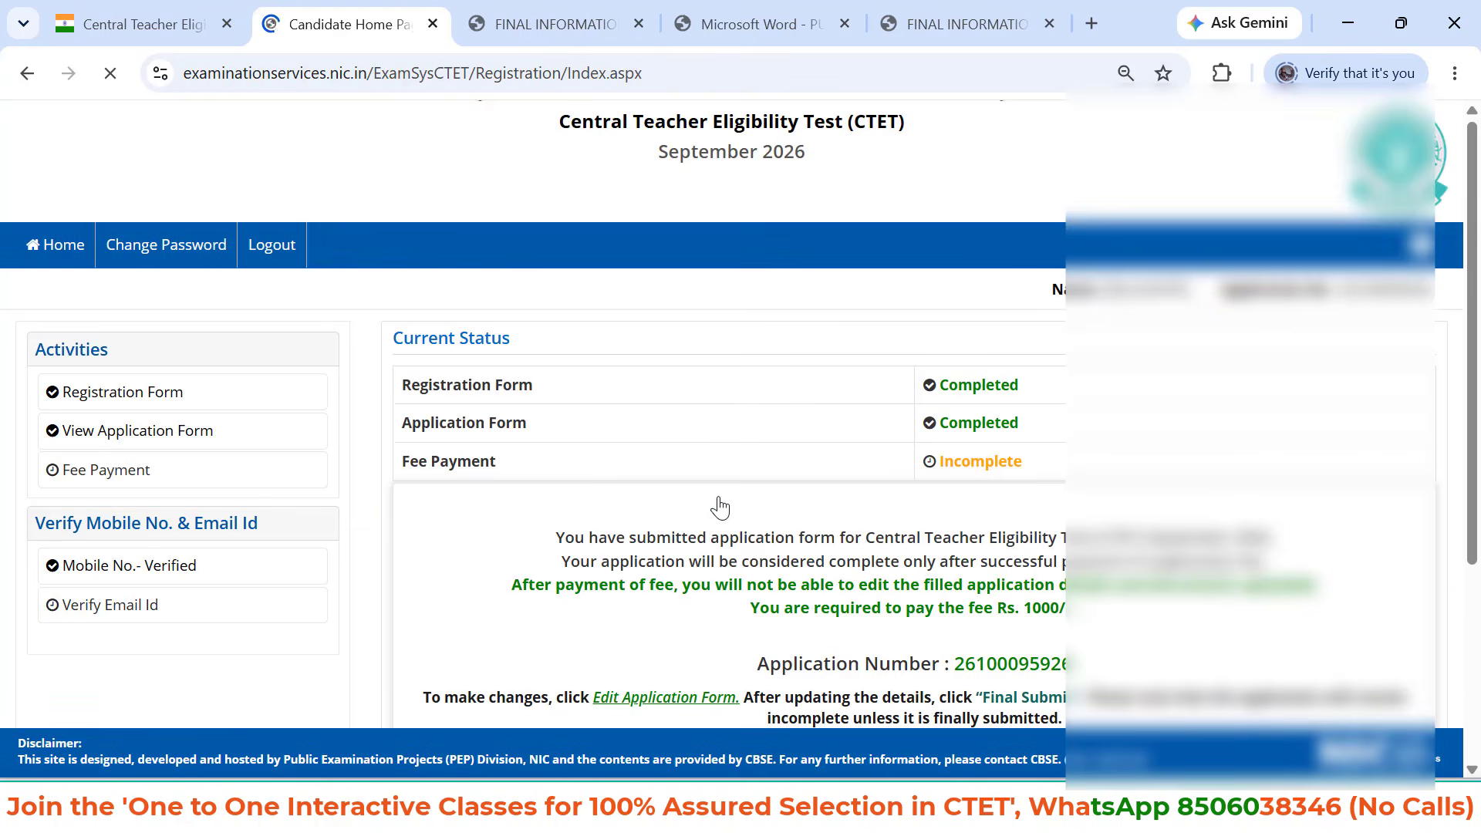
# - Start email verification, enter the CAPTCHA and request the OTP, acknowledging the match alert
pyautogui.scroll(-2, 721, 508)
pyautogui.scroll(-1, 721, 508)
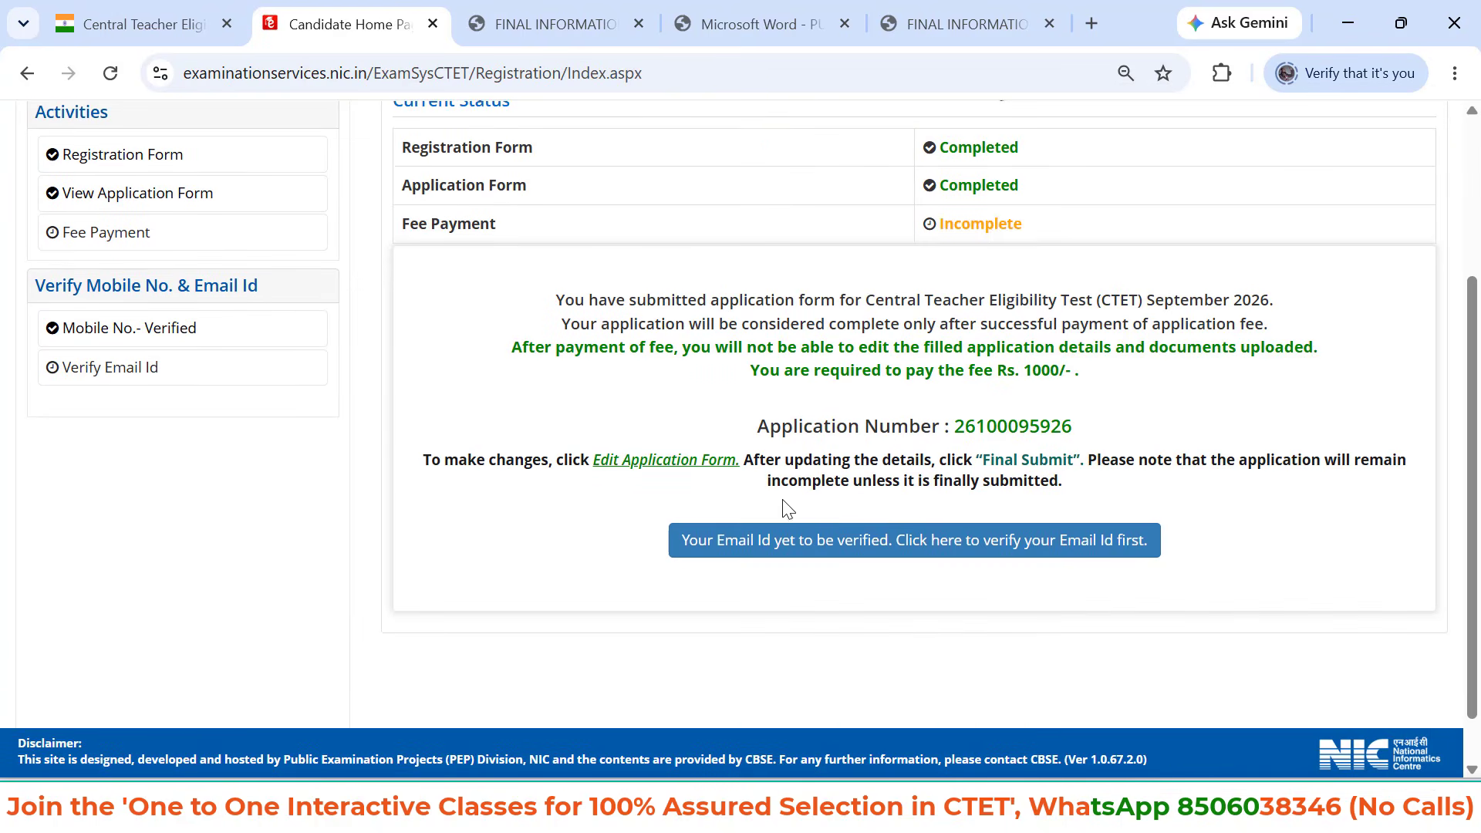
pyautogui.click(926, 539)
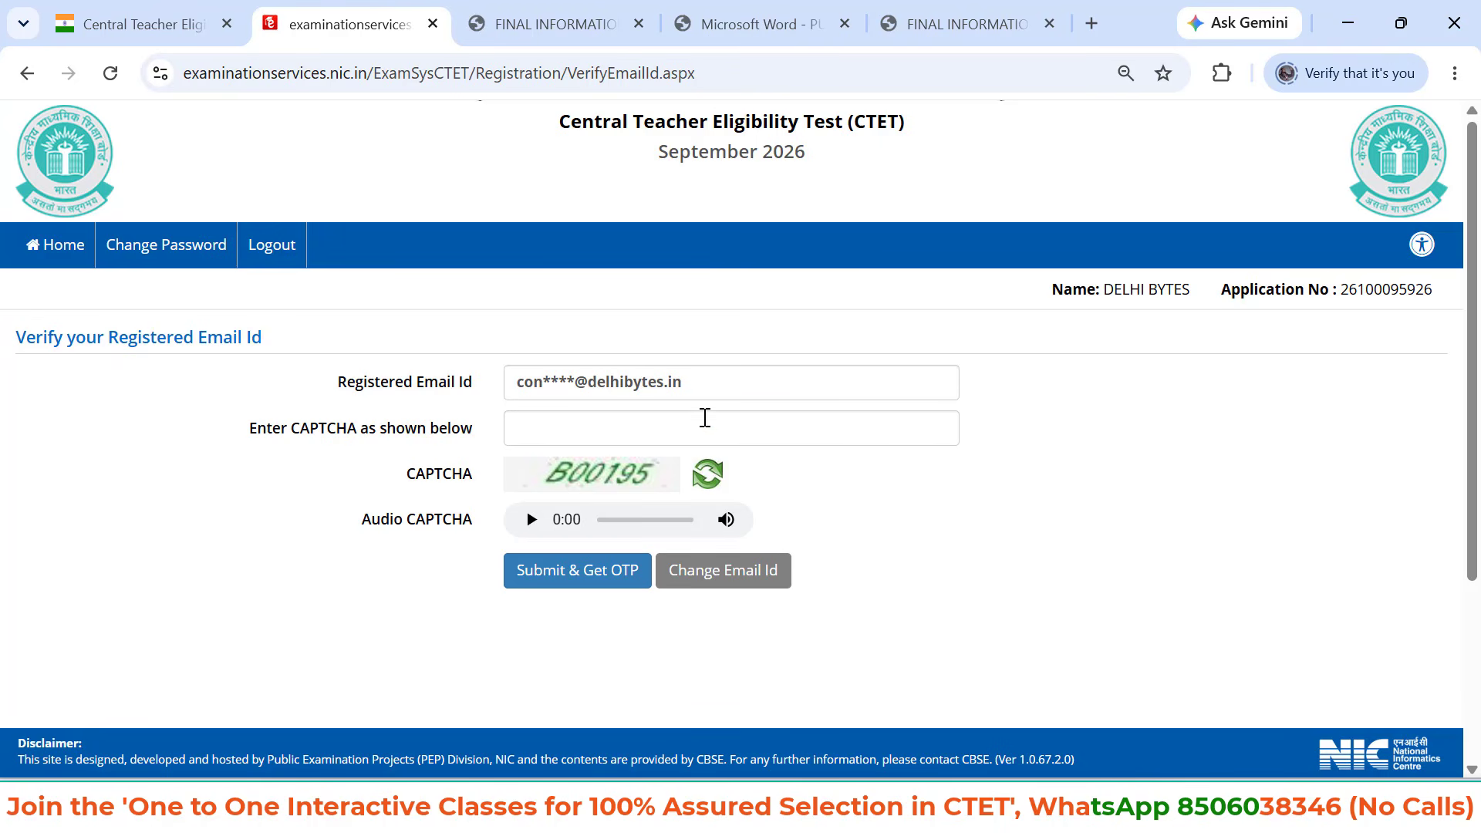
pyautogui.click(689, 435)
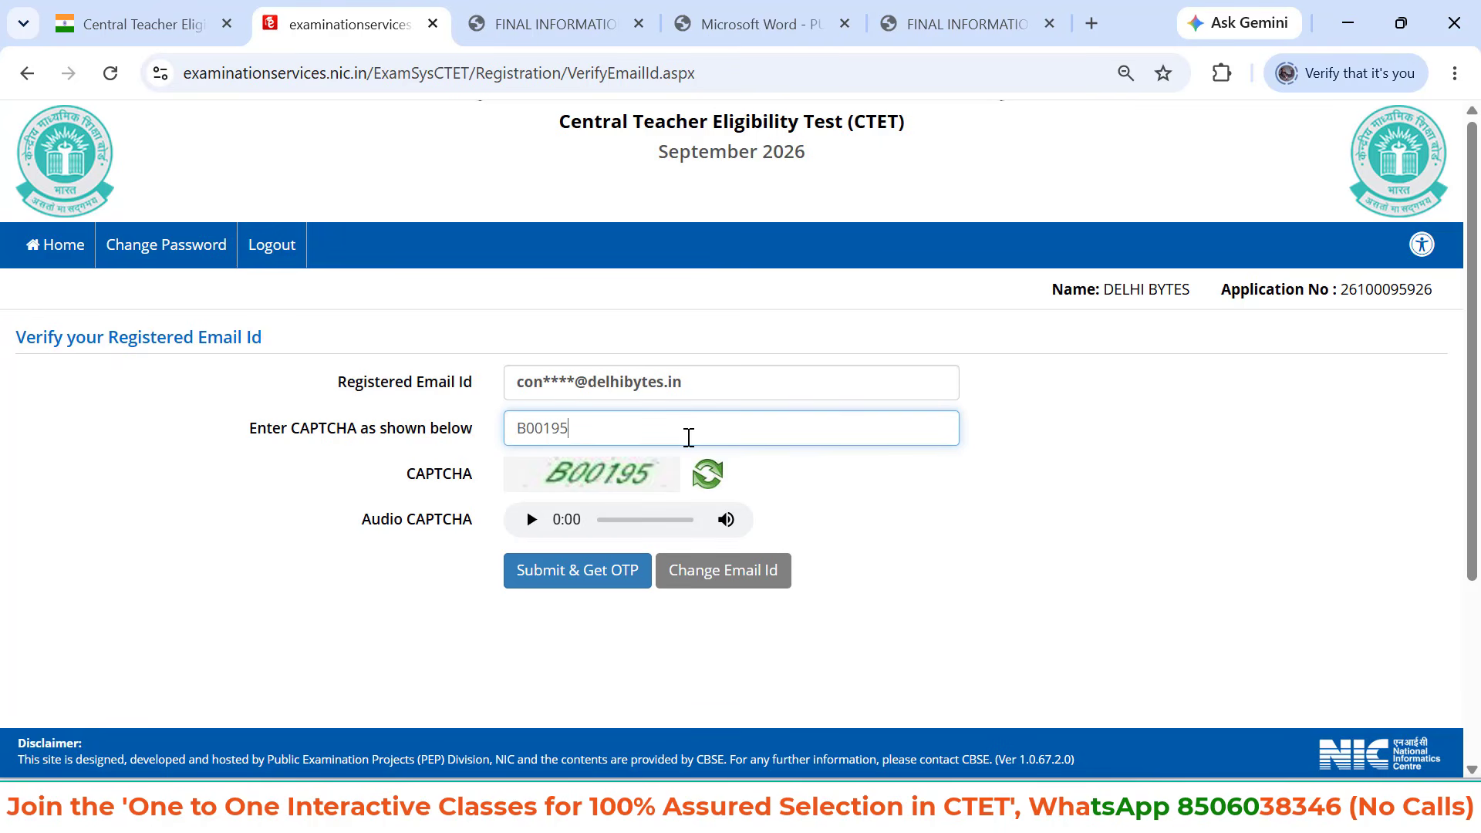
pyautogui.click(560, 574)
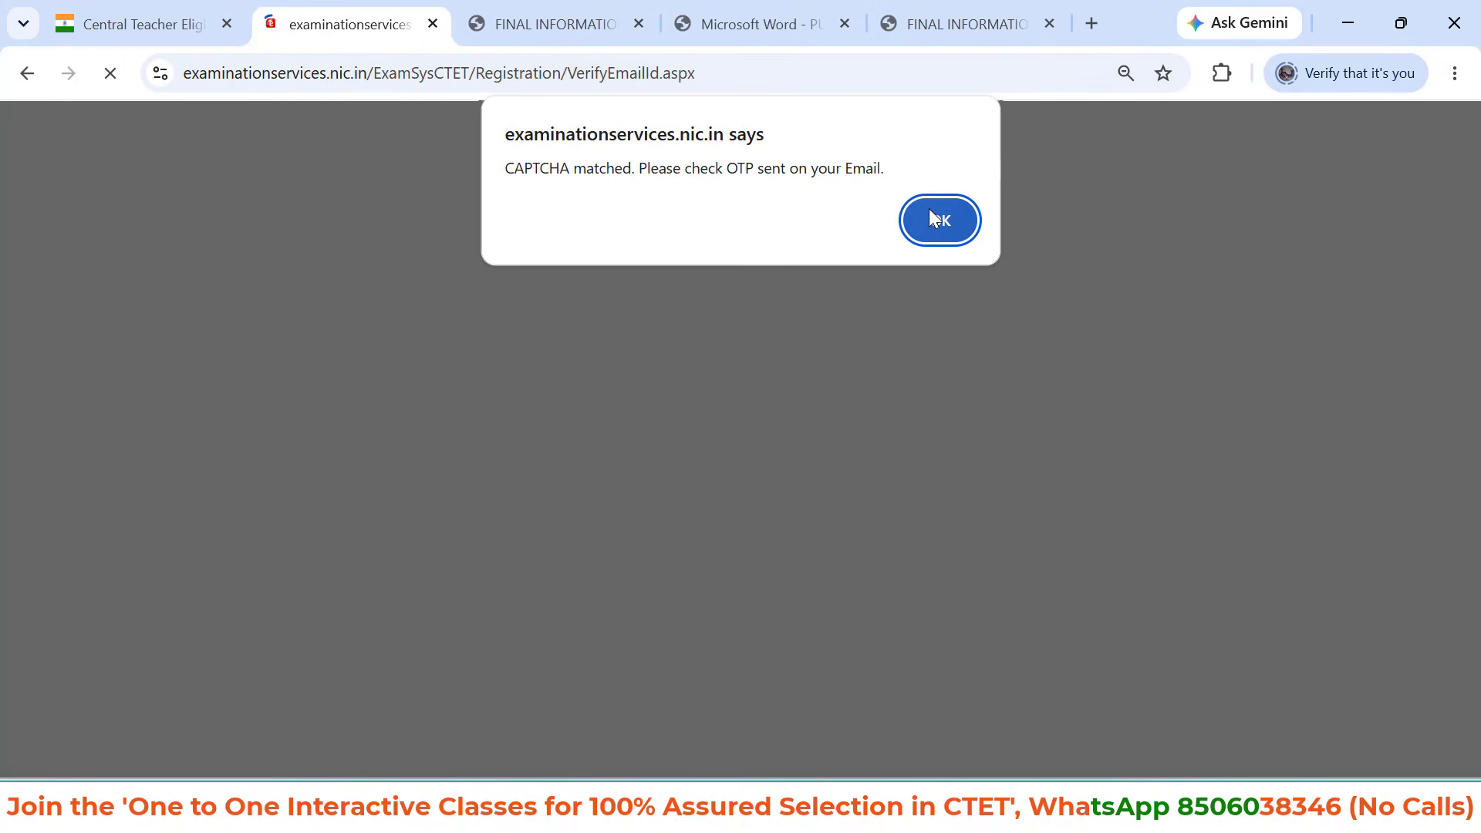
pyautogui.click(929, 209)
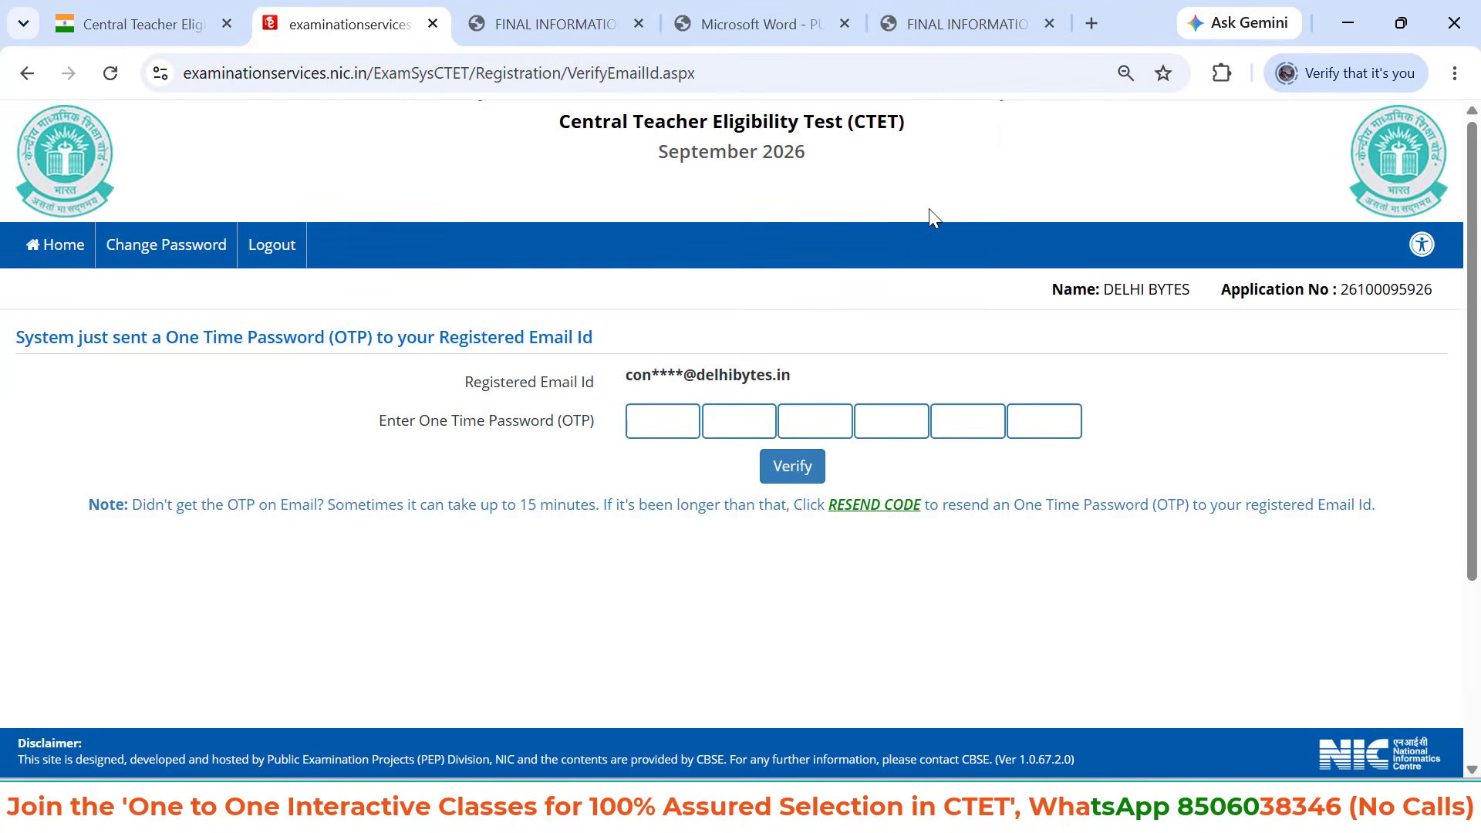
pyautogui.click(554, 16)
# - Load gmail.com, open the CTET September 2026 E-Mail Verification message, and return to the portal
pyautogui.click(601, 69)
pyautogui.write('gmail.com')
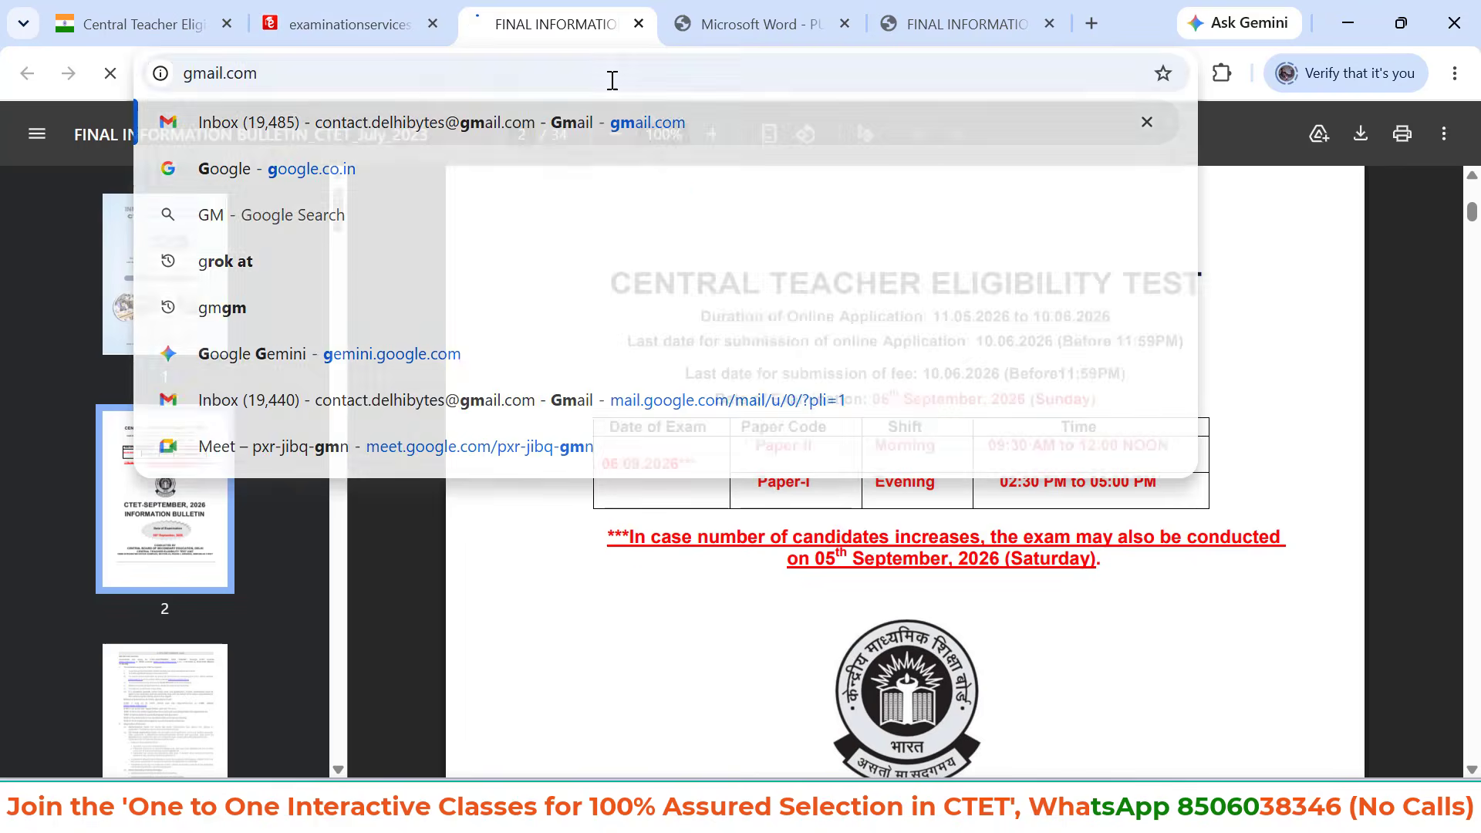
pyautogui.press('Return')
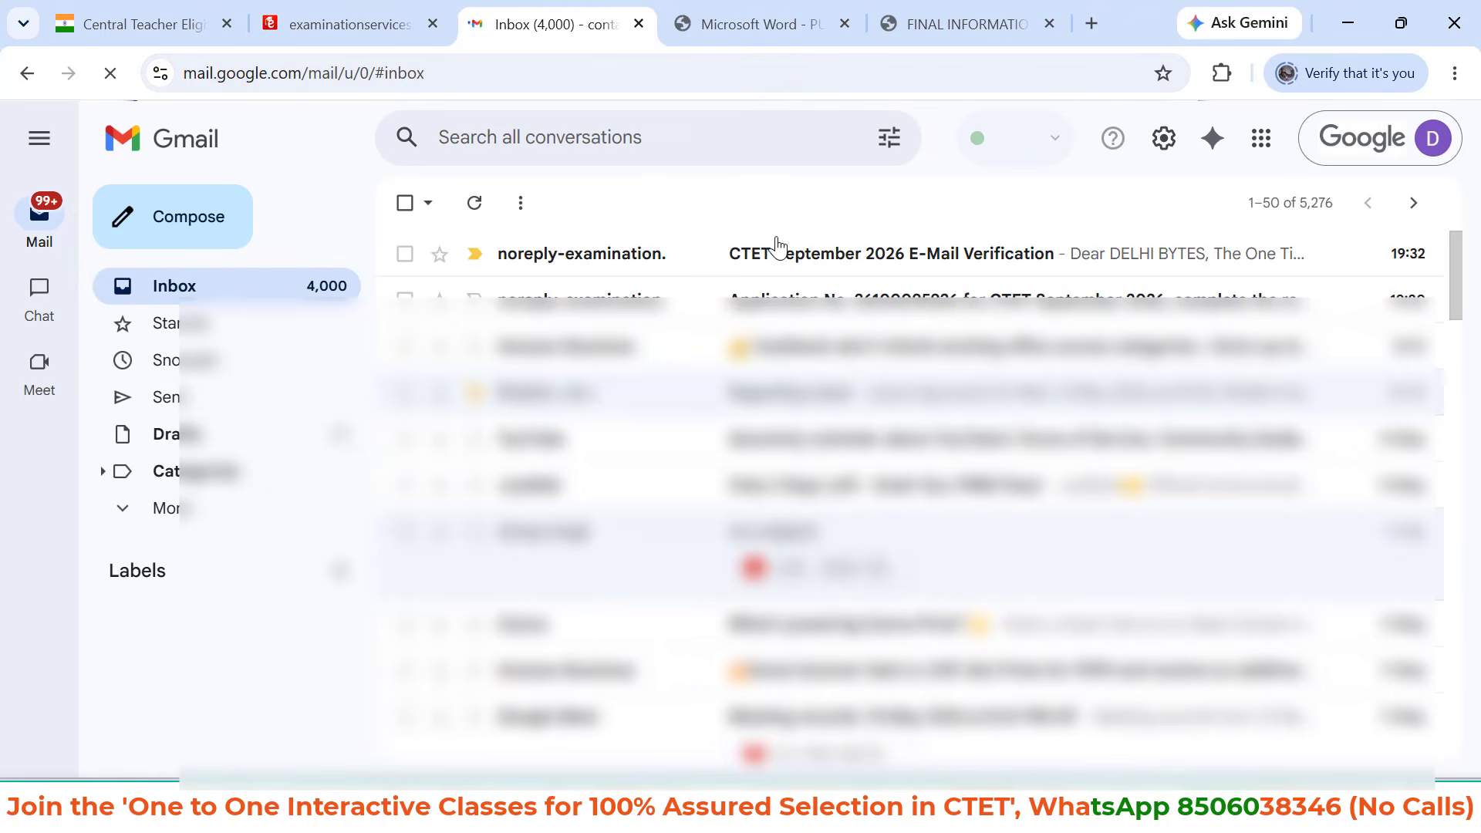
pyautogui.click(784, 255)
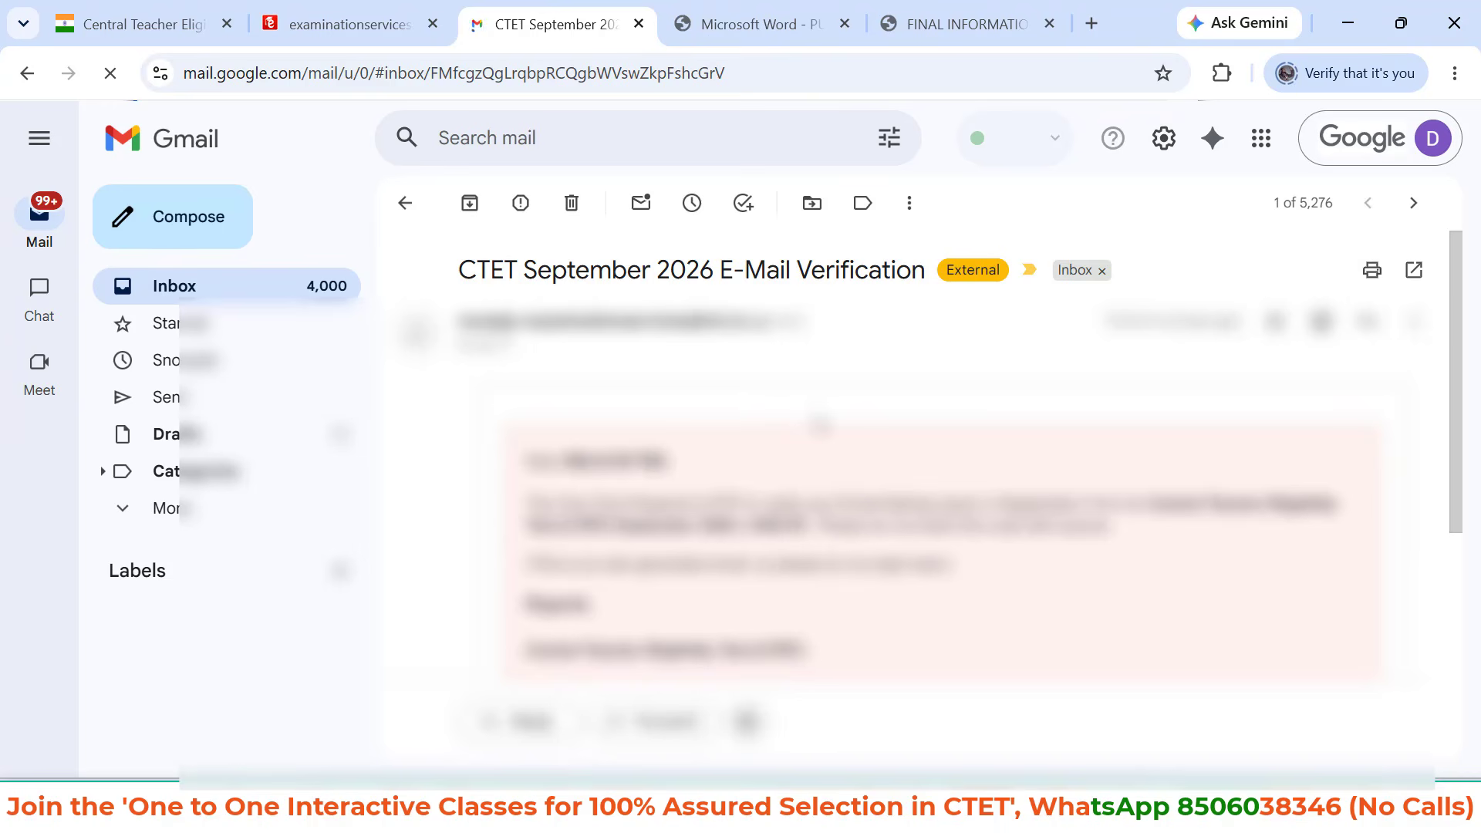
pyautogui.click(351, 17)
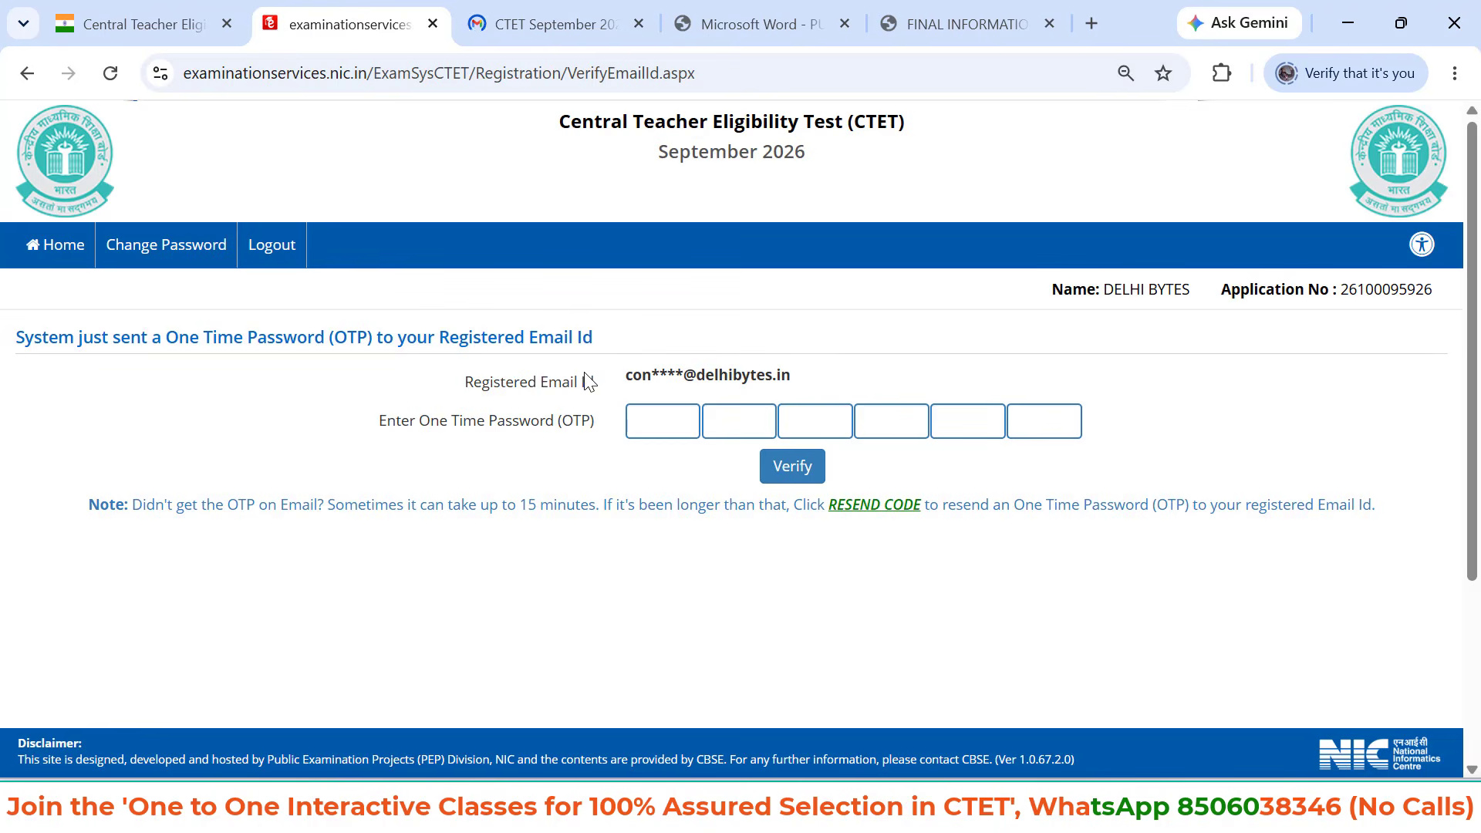
# - Verify the registered email with the emailed OTP and dismiss the success message
pyautogui.click(651, 425)
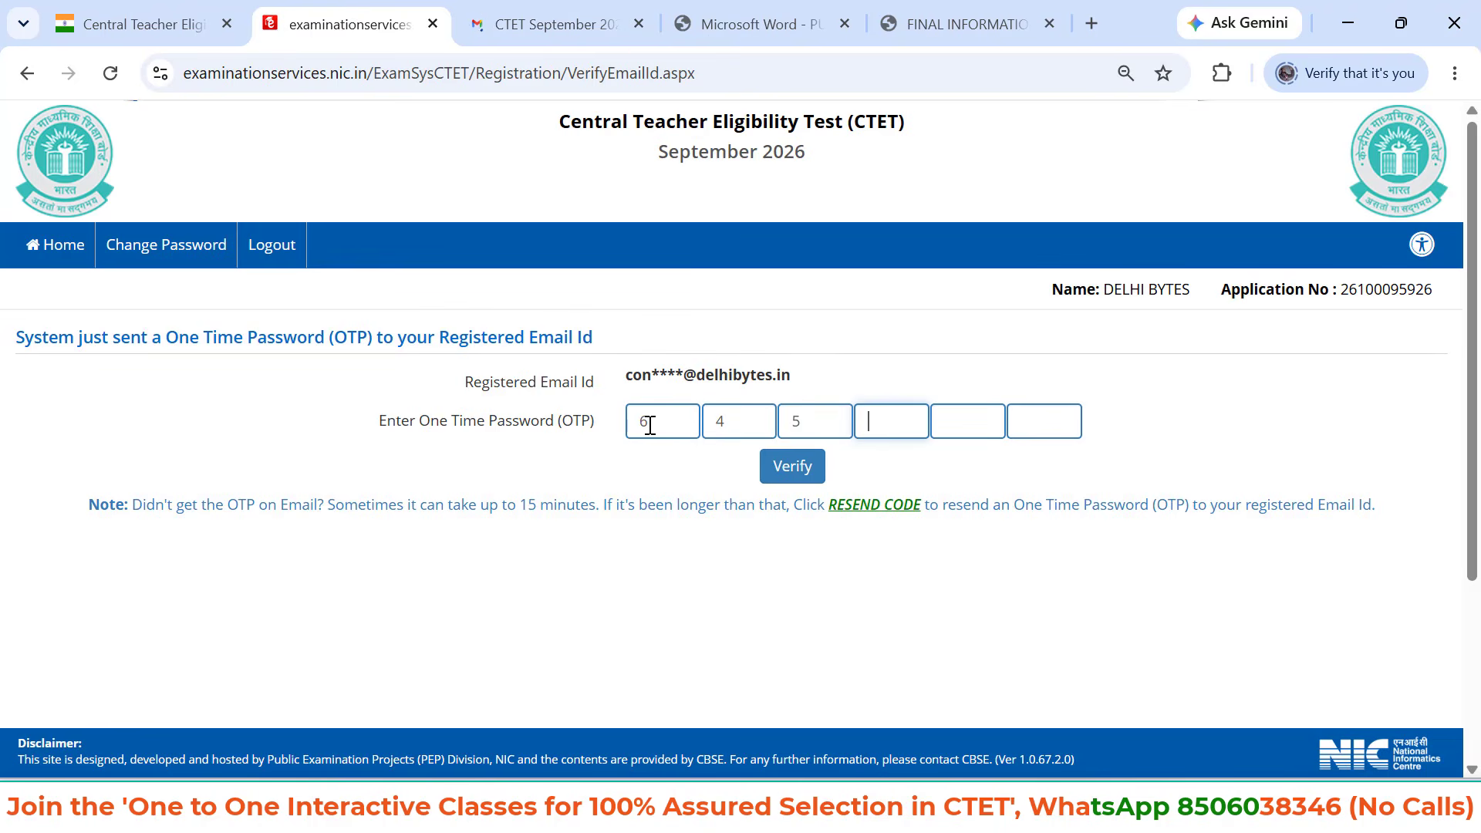
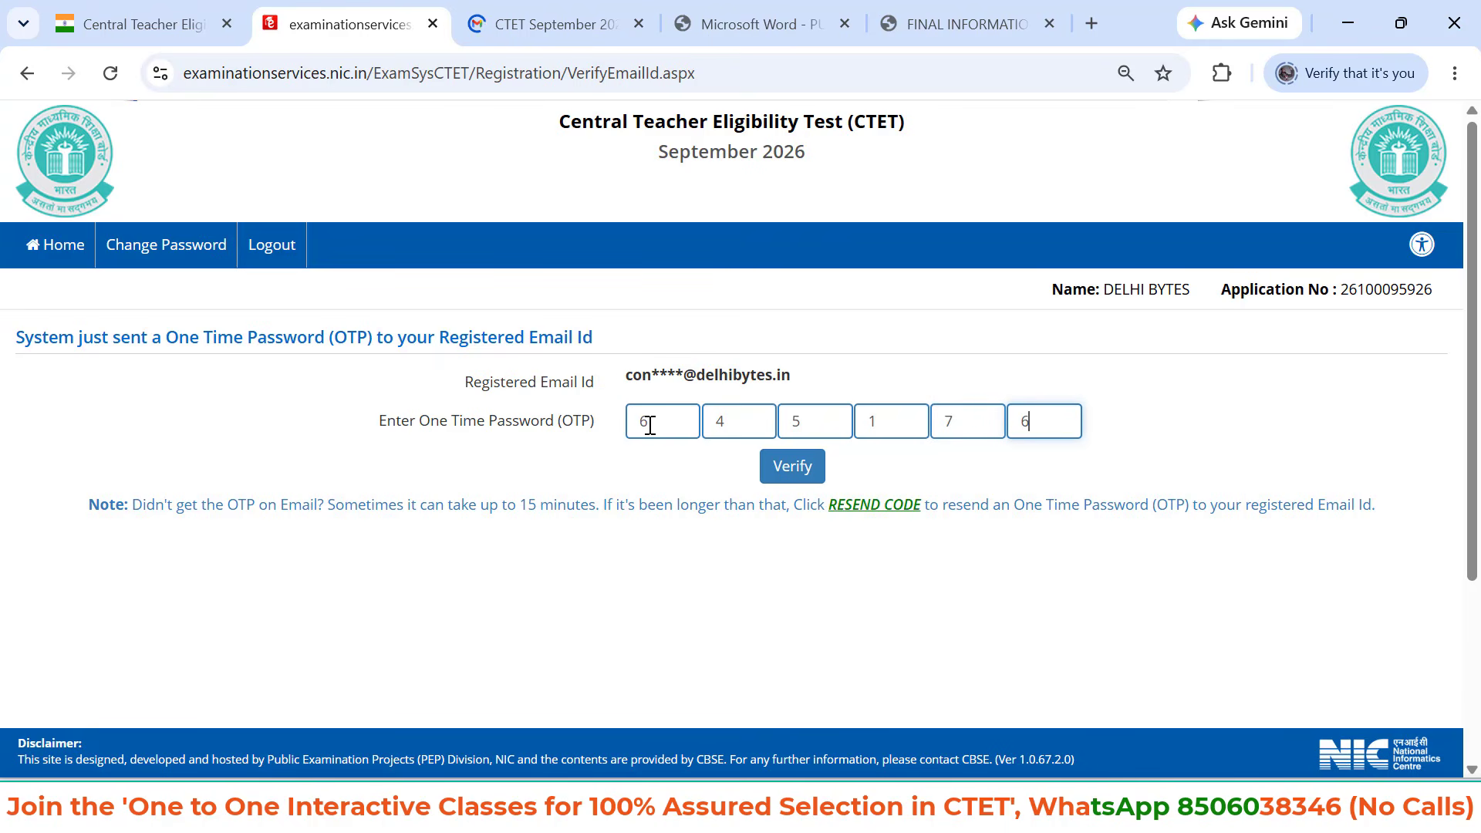
pyautogui.click(803, 465)
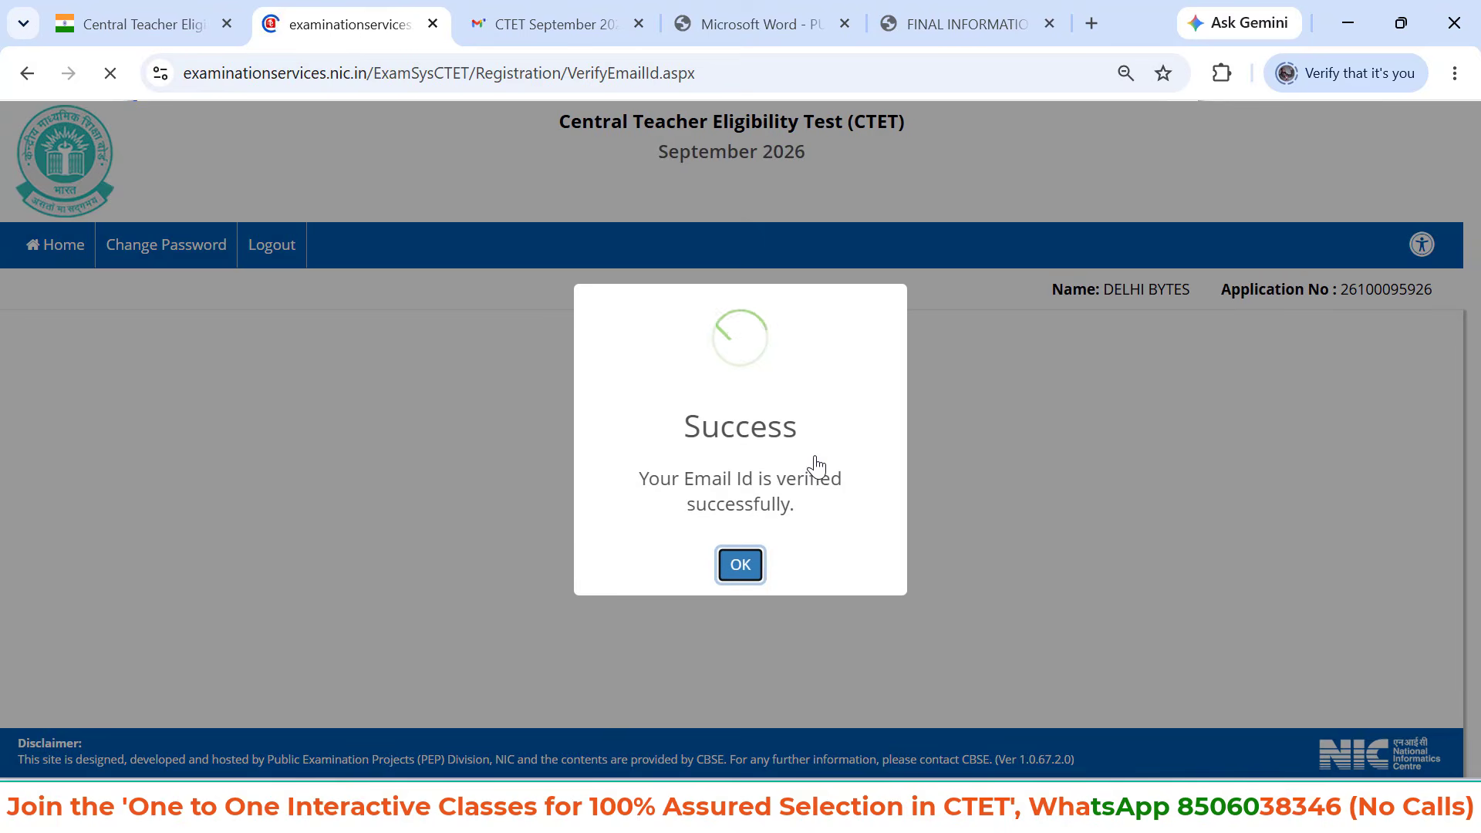
pyautogui.click(740, 565)
# - Start the Rs. 1000 examination fee payment using Online Payment and confirm proceeding
pyautogui.scroll(-2, 754, 580)
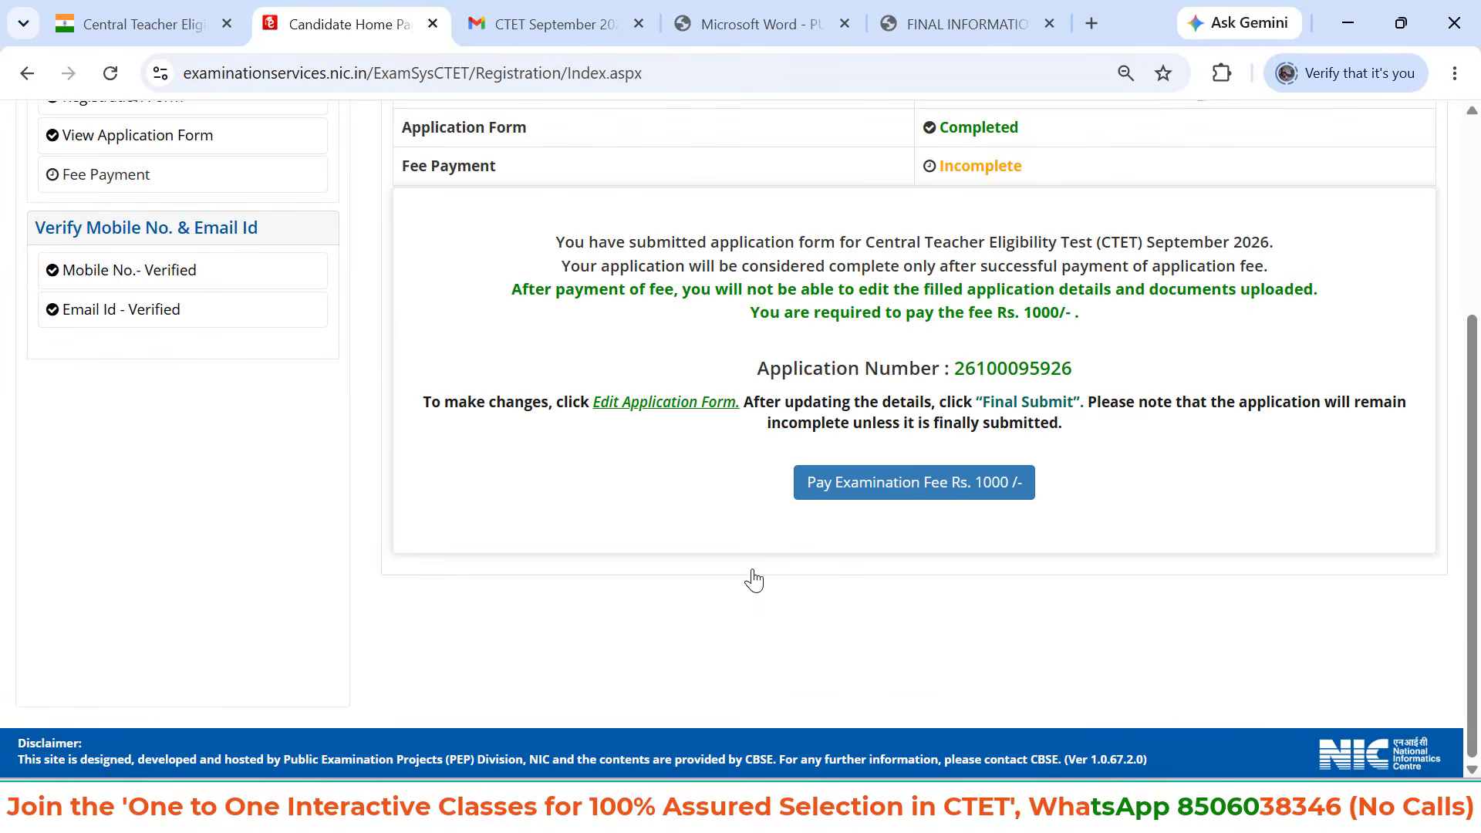
pyautogui.click(913, 483)
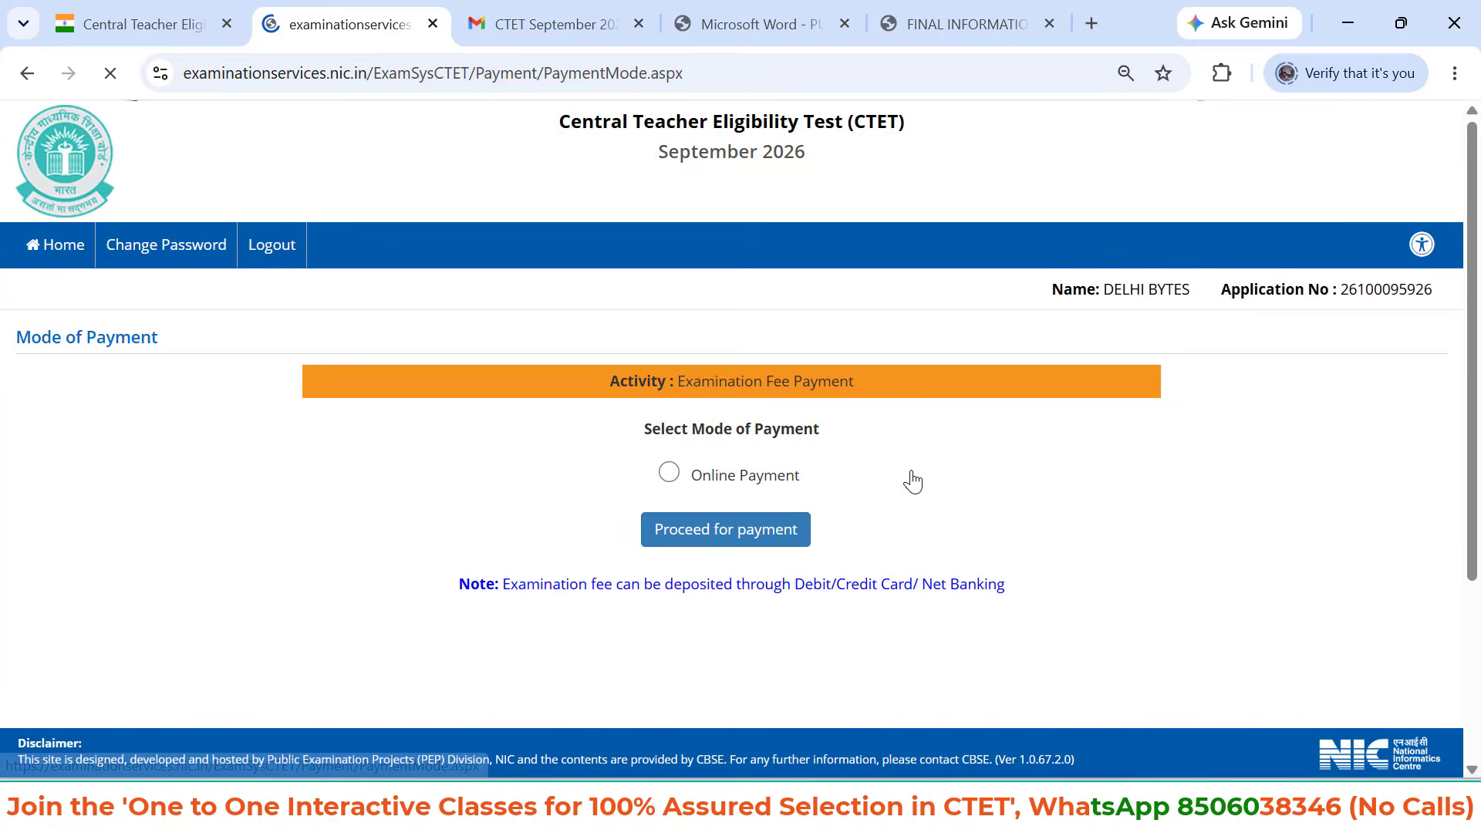
pyautogui.click(727, 540)
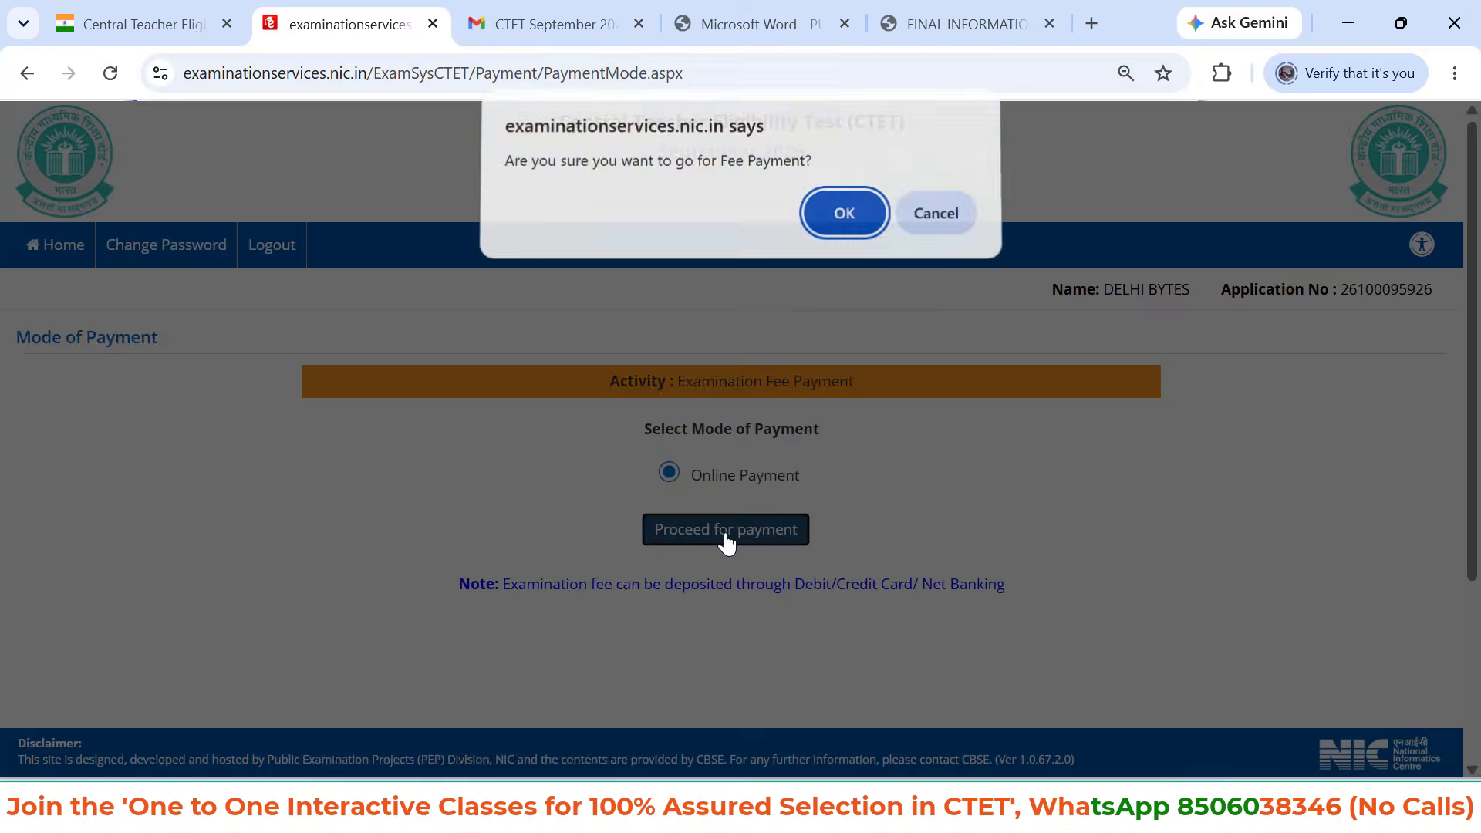
pyautogui.click(824, 222)
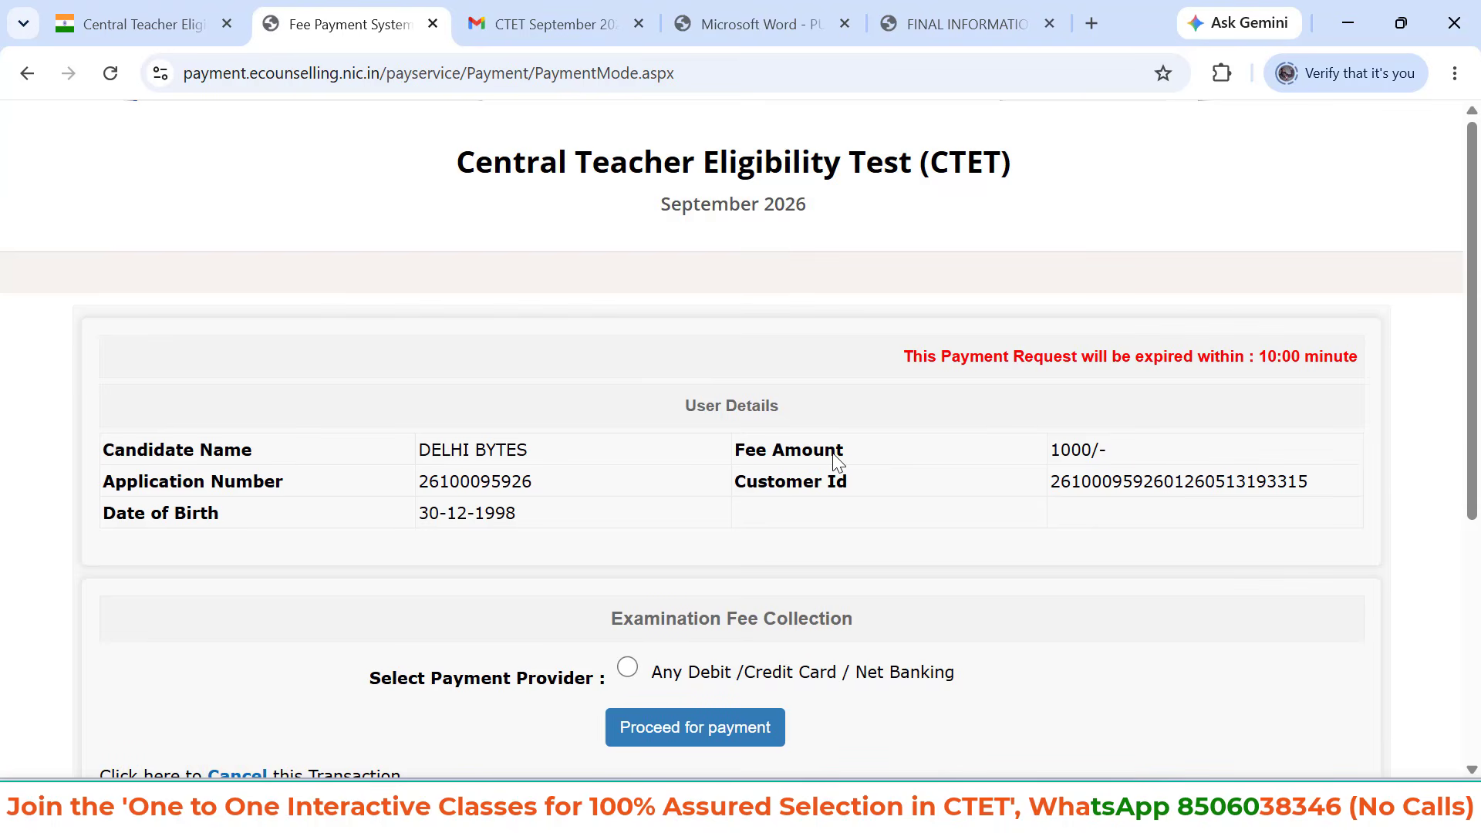
# - Pay via Any Debit/Credit Card/Net Banking on BillDesk and display the ₹1000 UPI QR code
pyautogui.scroll(-2, 735, 511)
pyautogui.click(676, 498)
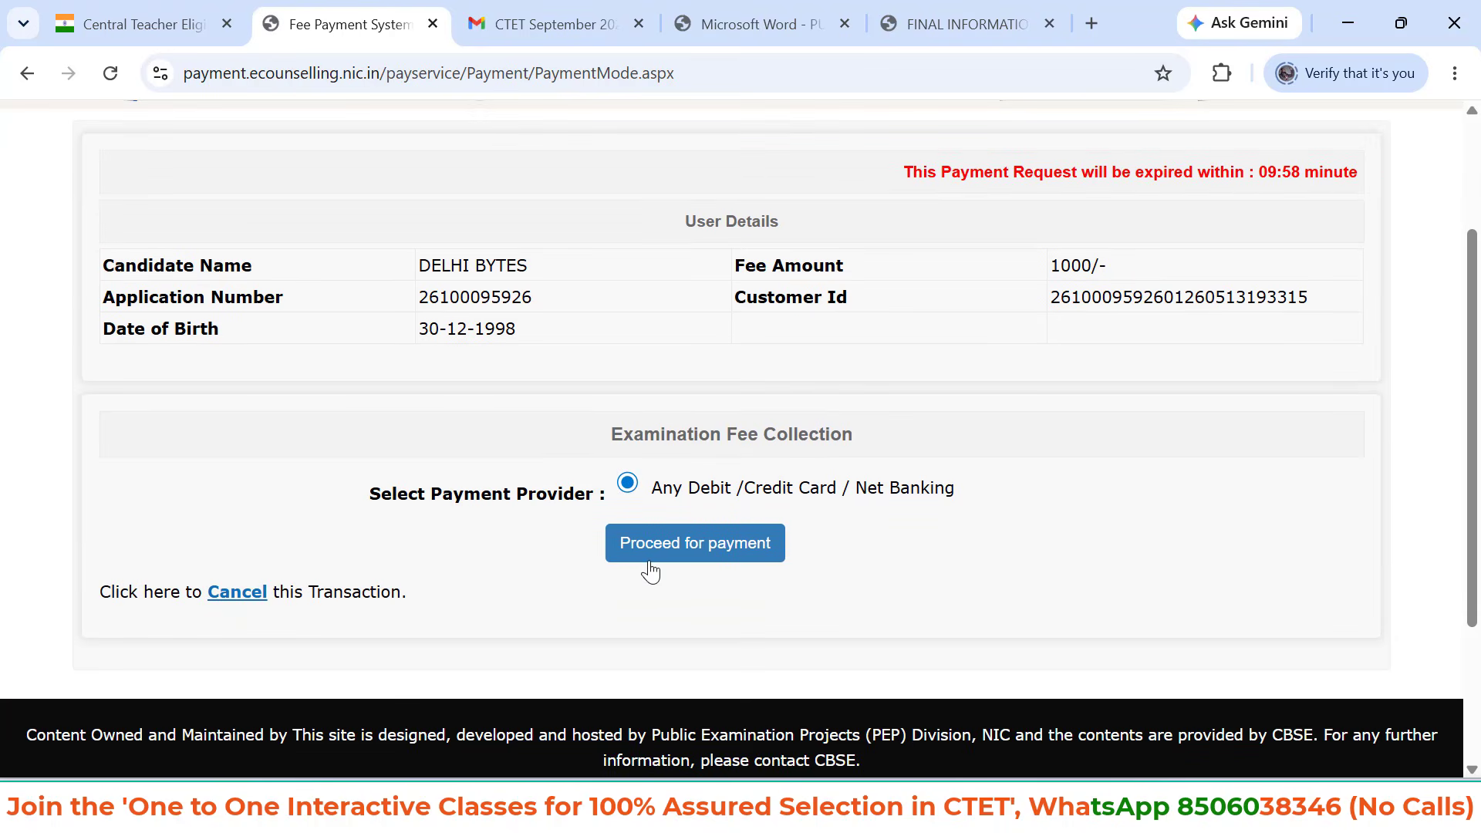
pyautogui.click(648, 563)
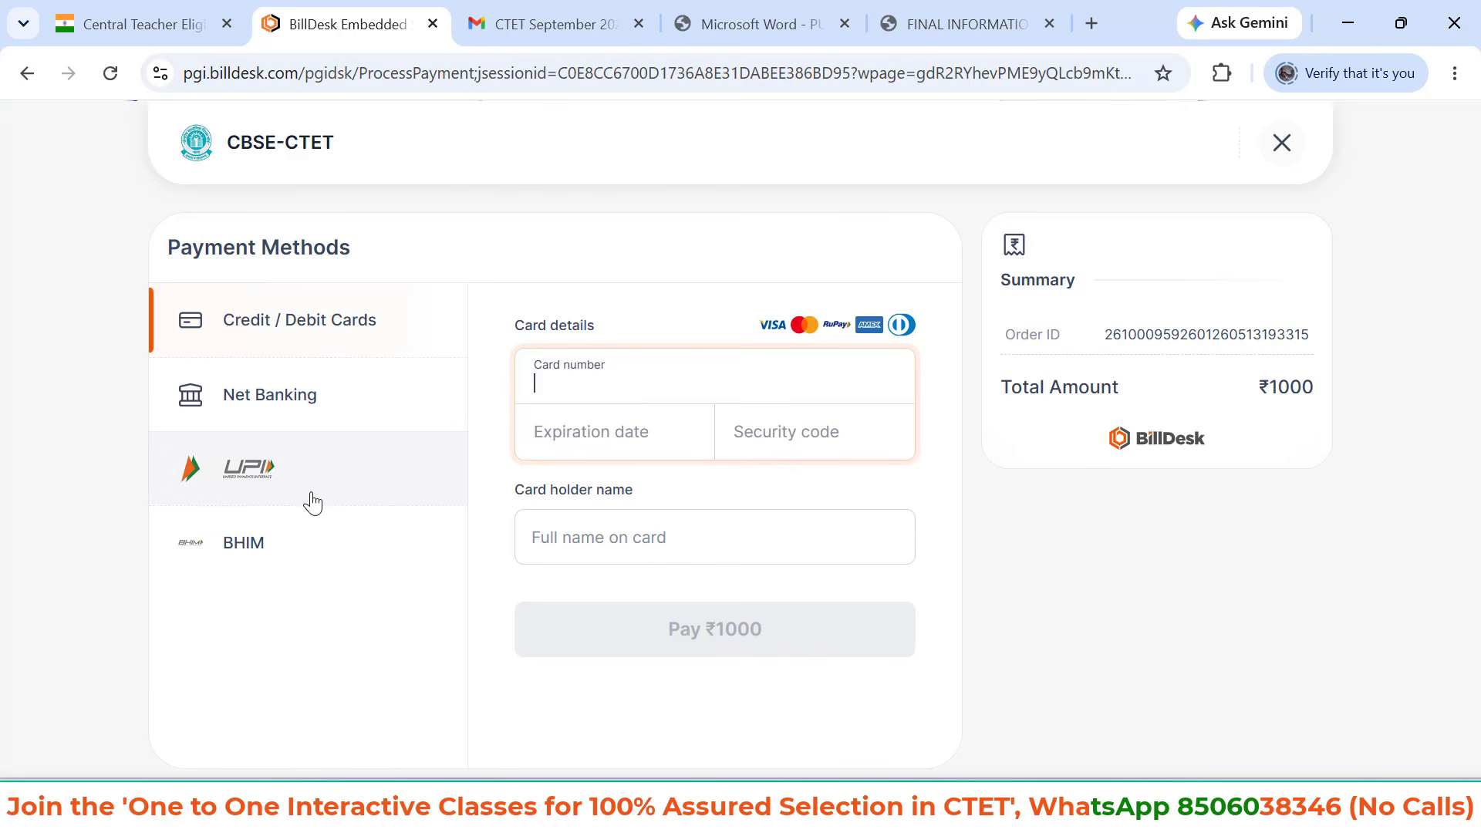
pyautogui.click(310, 500)
pyautogui.click(623, 394)
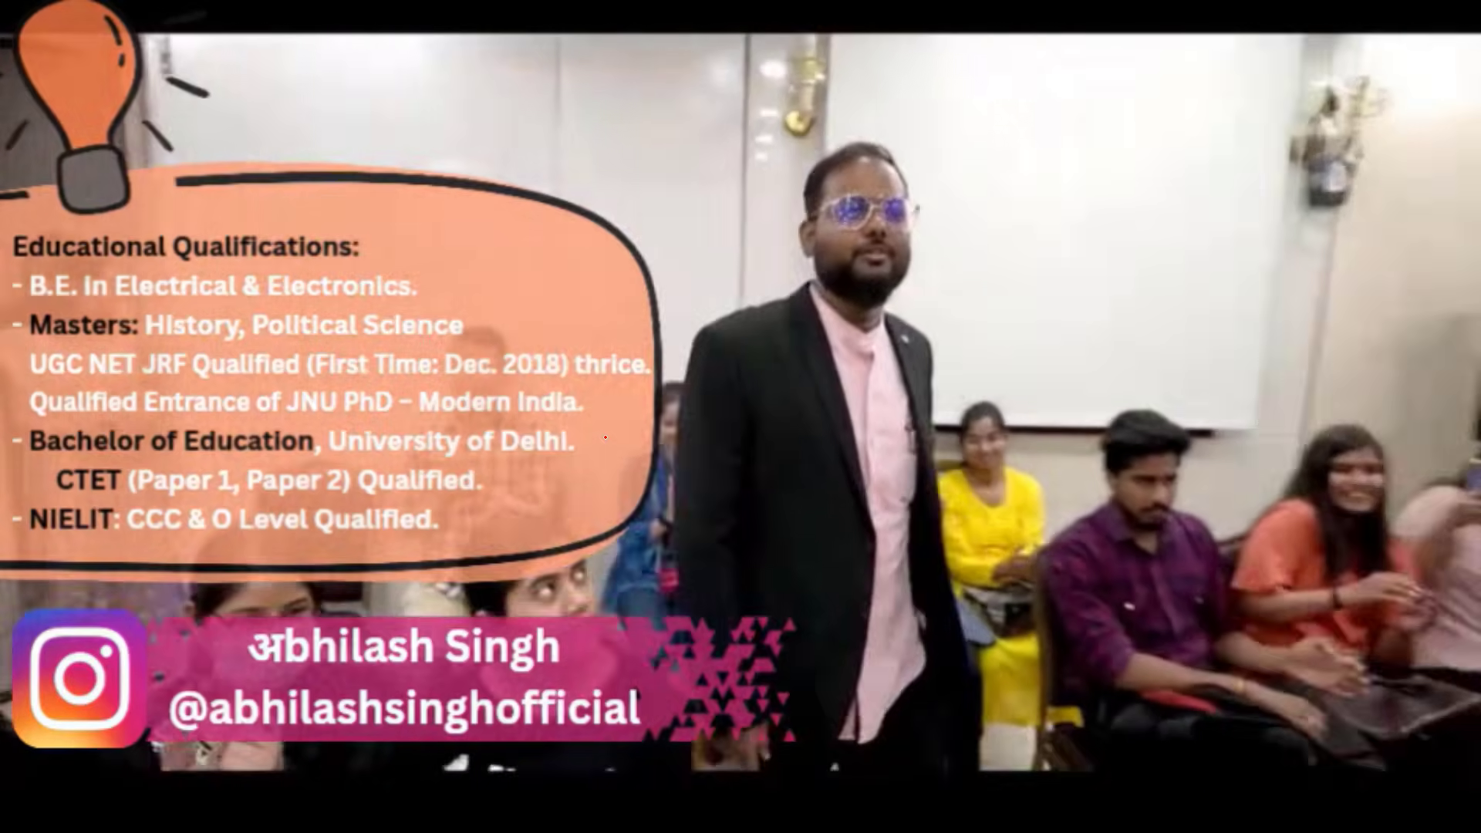
# - Draw a red arrow pointing down at the presenter's social-media banner
pyautogui.moveTo(606, 438)
pyautogui.mouseDown()
pyautogui.moveTo(695, 502)
pyautogui.moveTo(663, 569)
pyautogui.moveTo(678, 614)
pyautogui.moveTo(729, 572)
pyautogui.mouseUp()
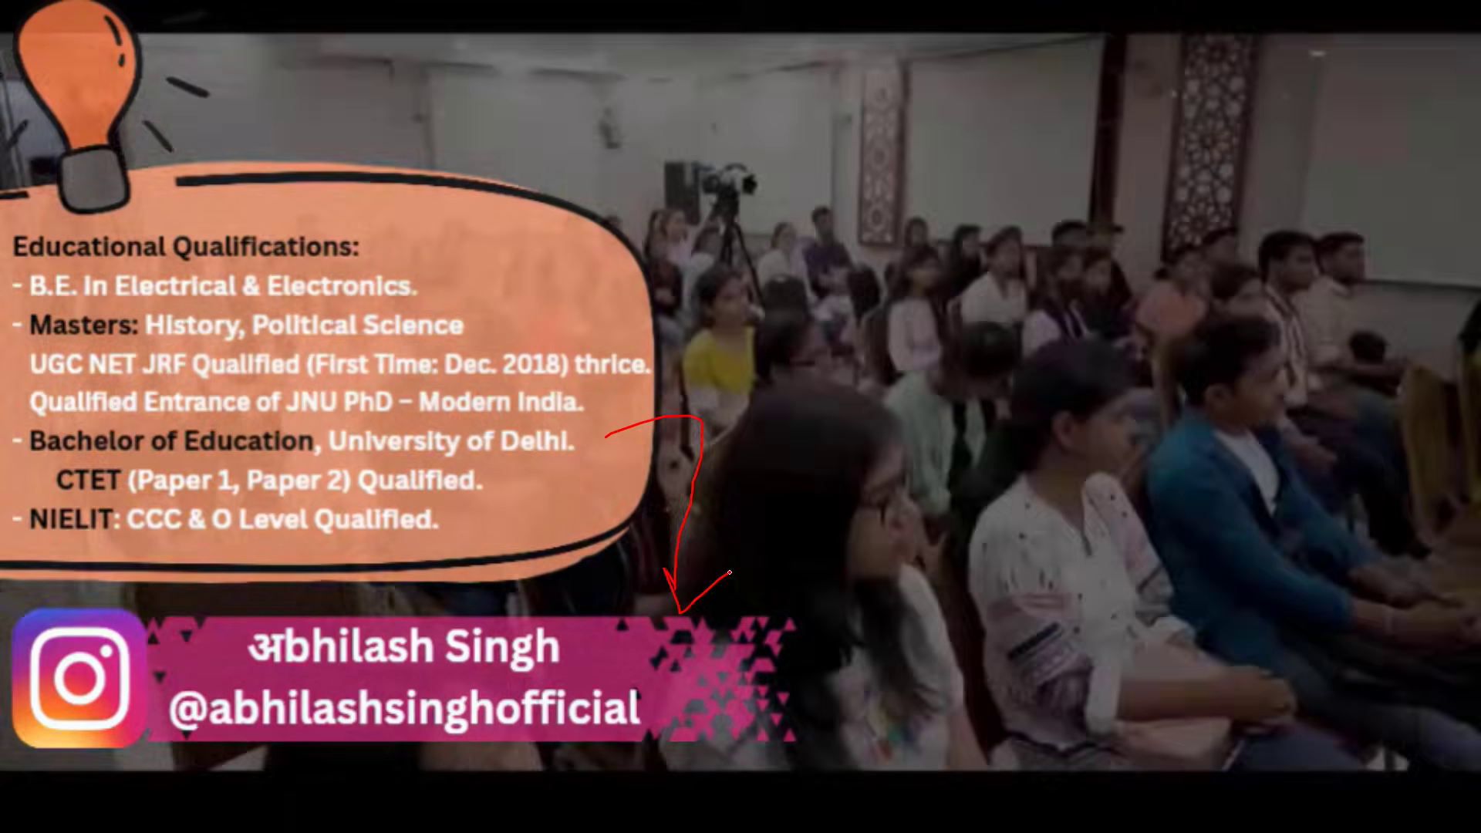